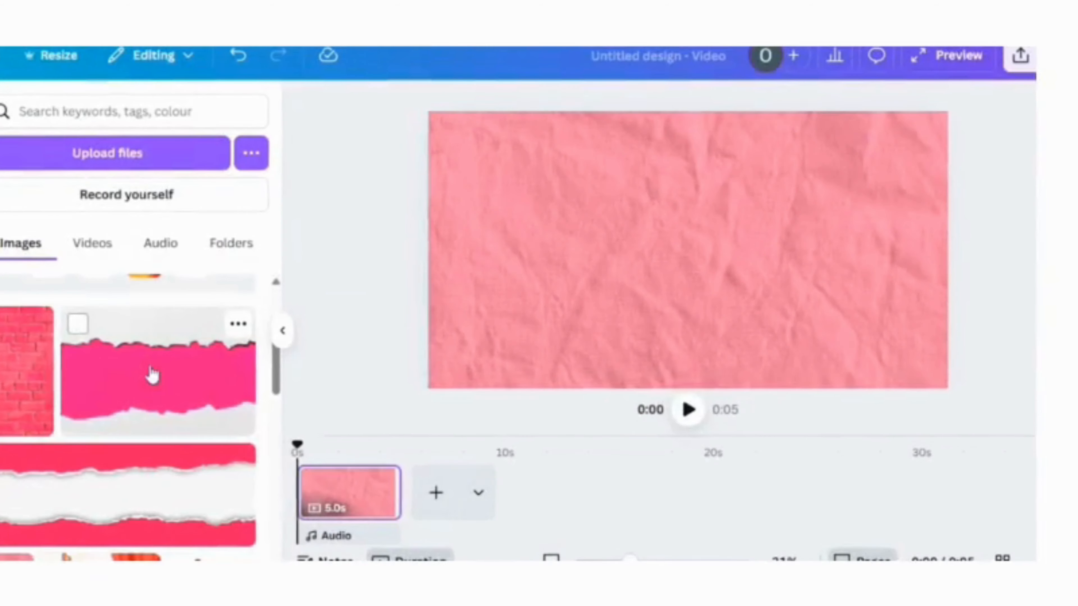
Add the uploaded torn pink paper image to the page and crop it down to its lower torn edge.
{"action": "left_click", "coordinate": [159, 375]}
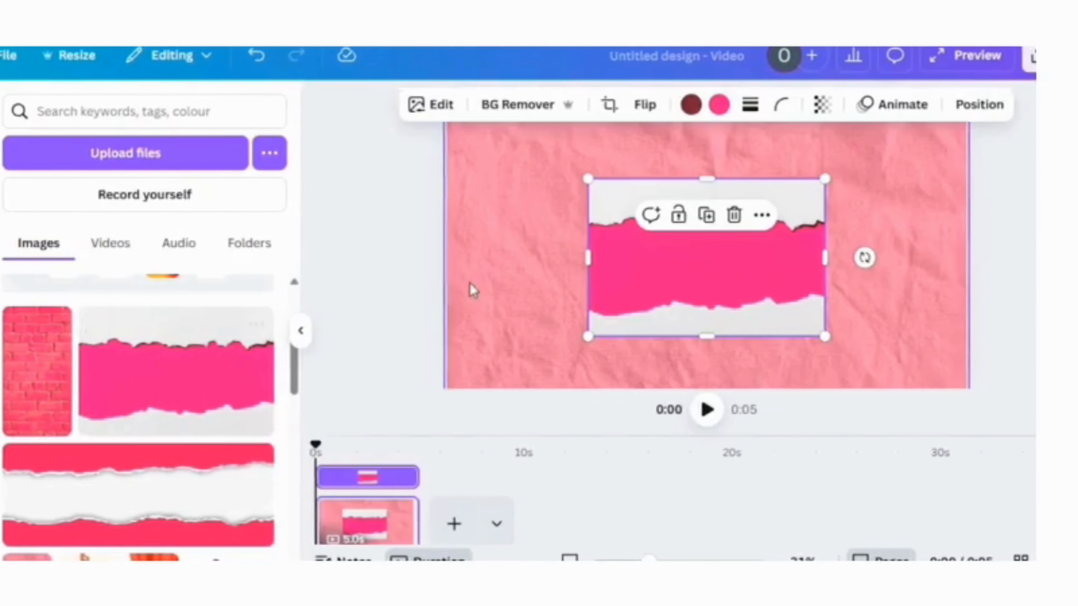
{"action": "scroll", "coordinate": [312, 291], "scroll_direction": "up", "scroll_amount": 3}
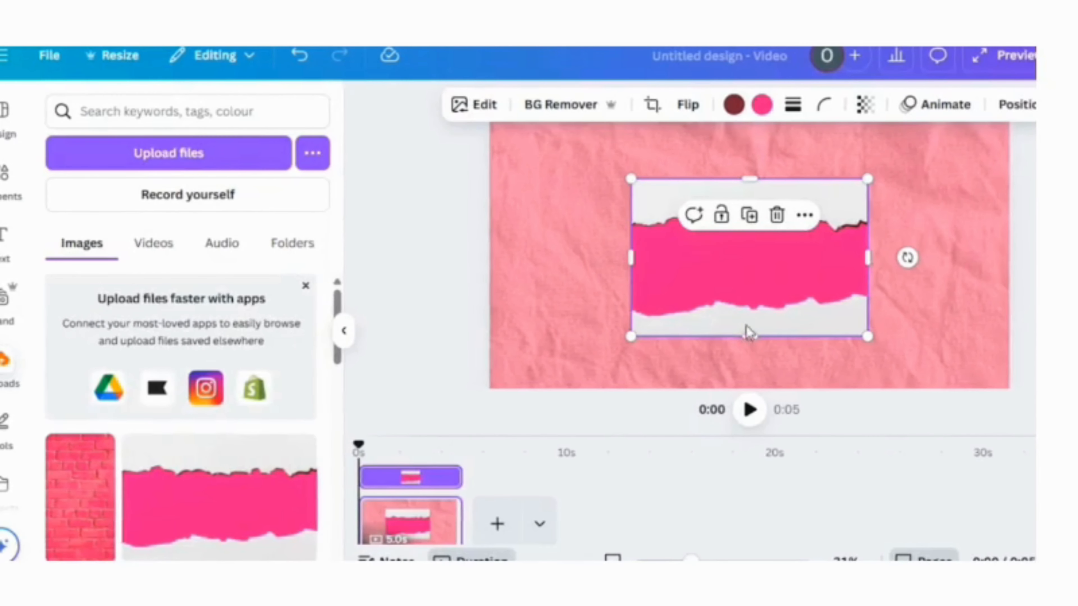
{"action": "left_click_drag", "start_coordinate": [758, 186], "coordinate": [763, 259]}
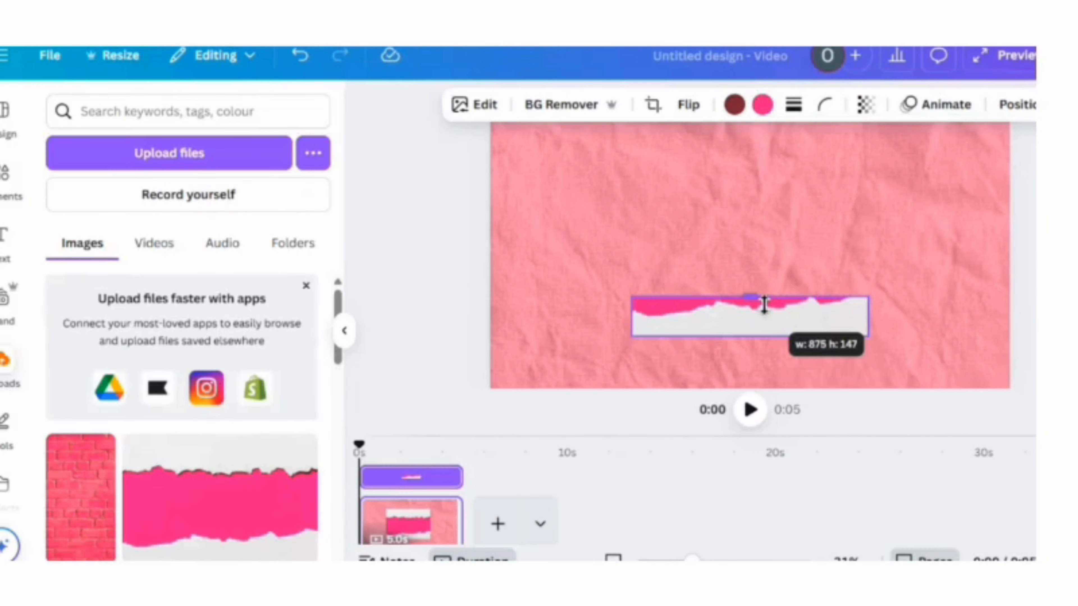
Remove the cropped strip's background and enlarge the strip to span the full width of the page's top edge.
{"action": "left_click", "coordinate": [762, 104]}
{"action": "left_click_drag", "start_coordinate": [759, 311], "coordinate": [627, 161]}
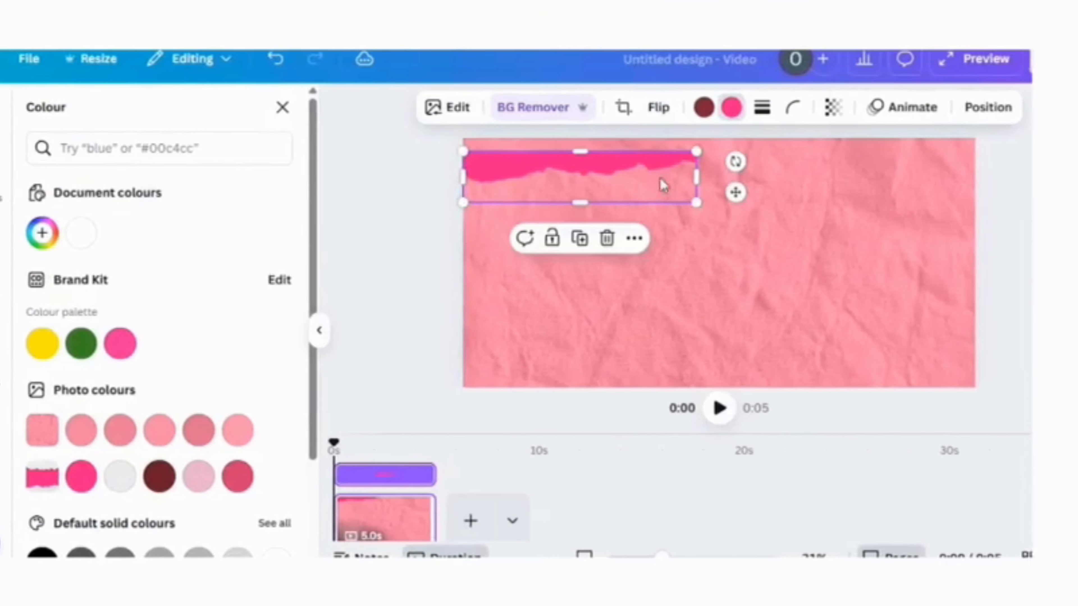
{"action": "left_click_drag", "start_coordinate": [705, 203], "coordinate": [855, 261]}
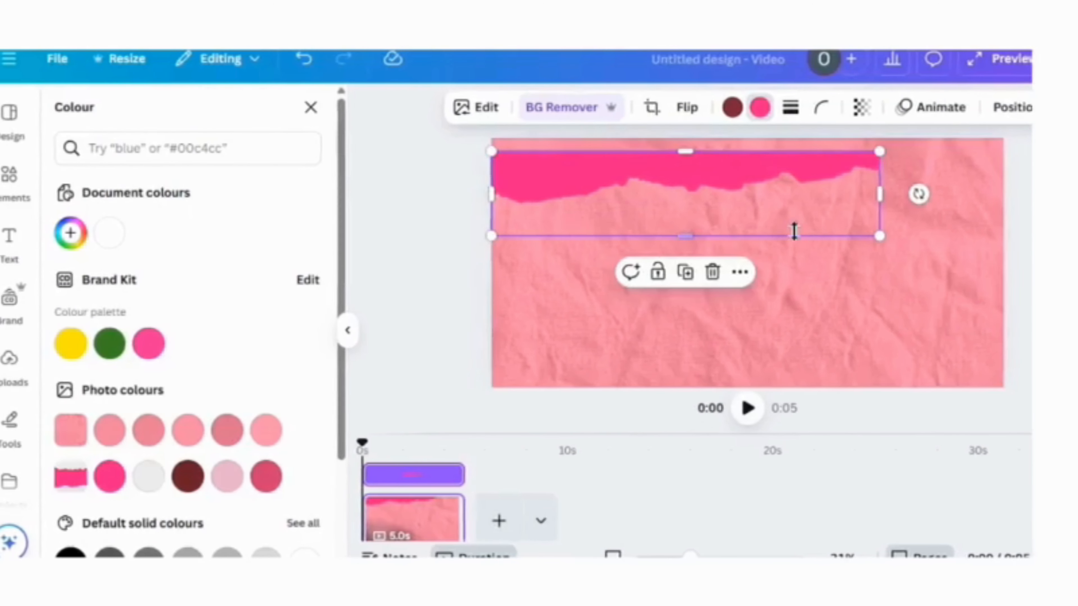
{"action": "left_click_drag", "start_coordinate": [882, 194], "coordinate": [990, 193]}
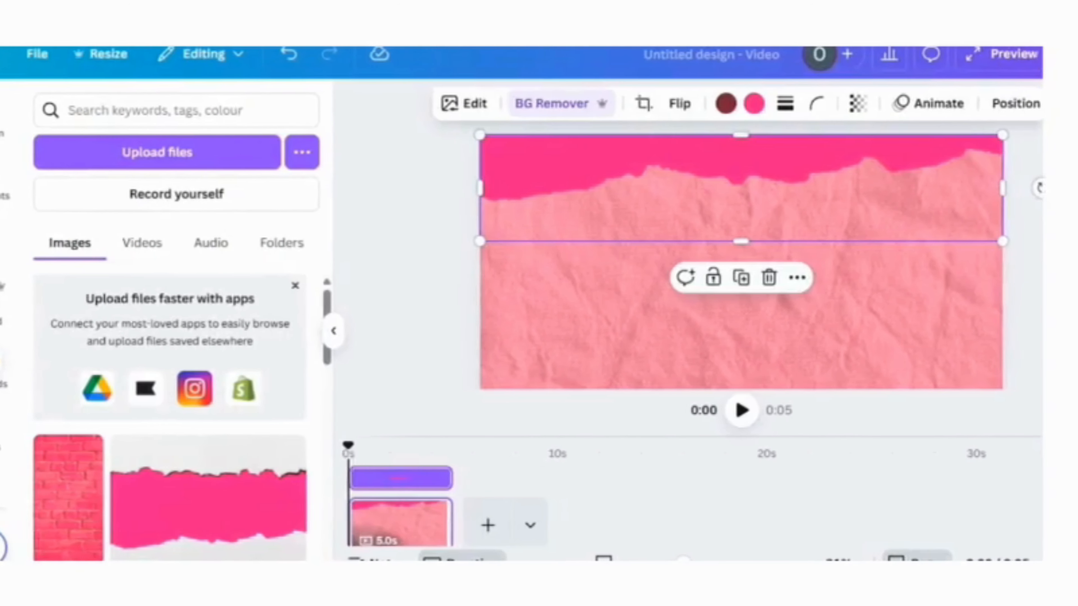
{"action": "left_click", "coordinate": [1029, 200]}
Duplicate the torn pink strip and move the copy to the lower part of the page.
{"action": "left_click", "coordinate": [761, 192]}
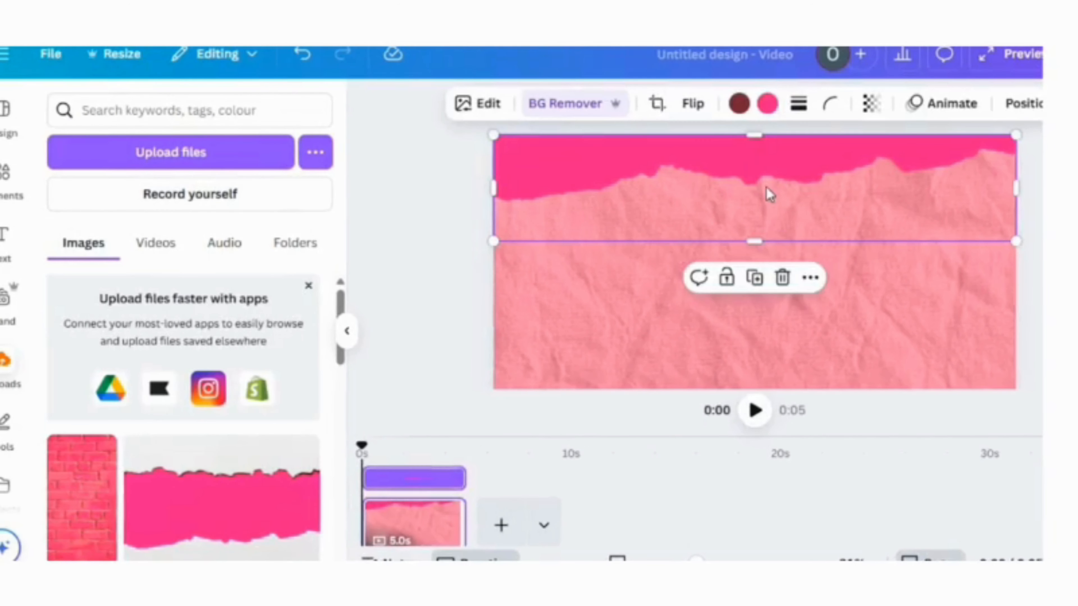
{"action": "left_click", "coordinate": [755, 278]}
{"action": "left_click_drag", "start_coordinate": [758, 222], "coordinate": [761, 375]}
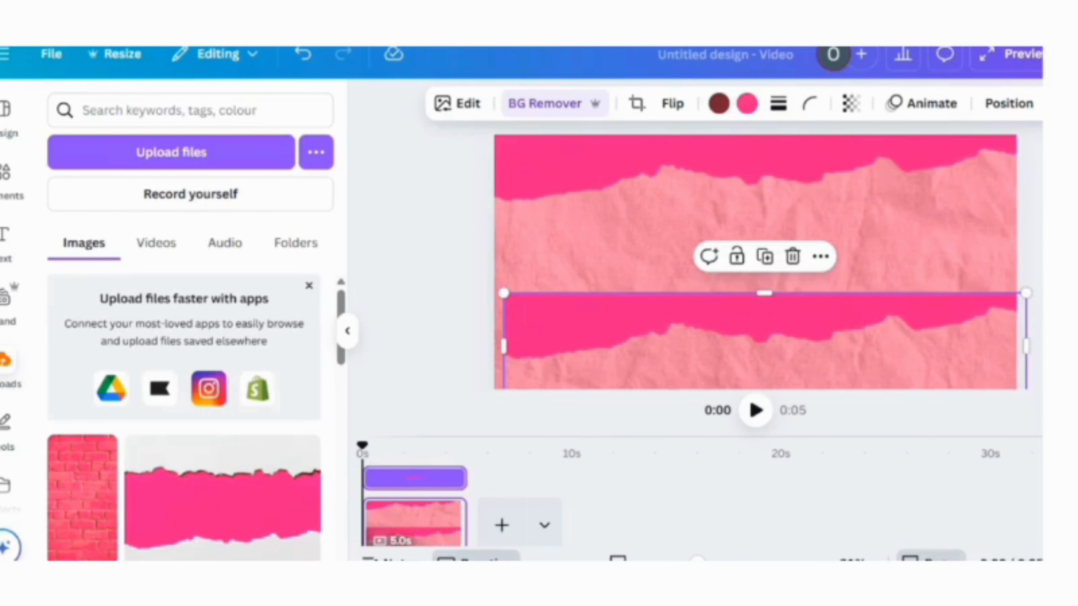
{"action": "scroll", "coordinate": [759, 314], "scroll_direction": "down", "scroll_amount": 1}
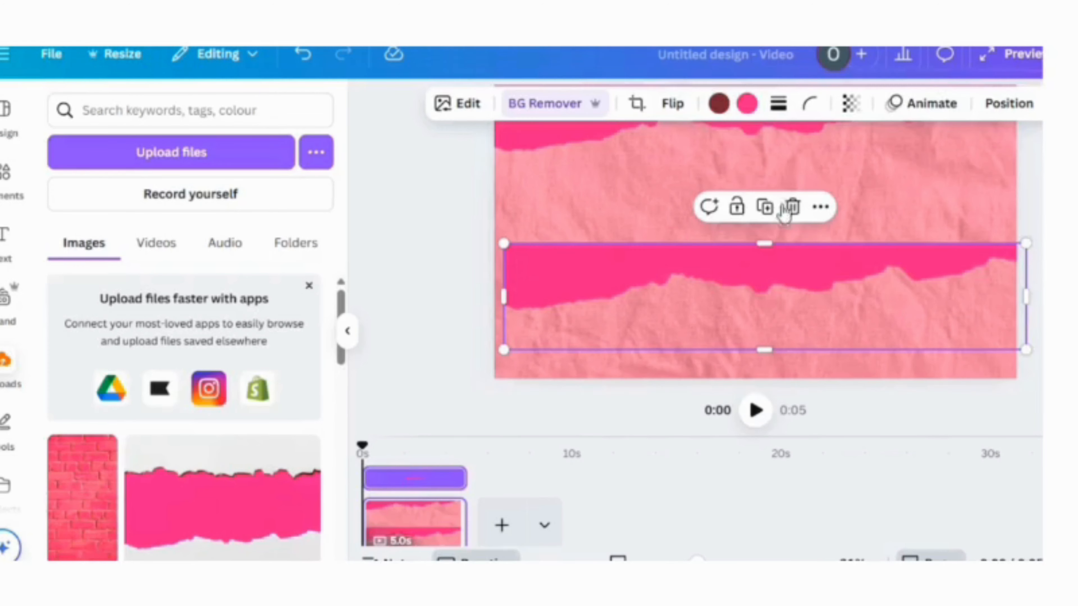
Flip the copied strip vertically and align it with the page's bottom edge.
{"action": "left_click", "coordinate": [670, 107]}
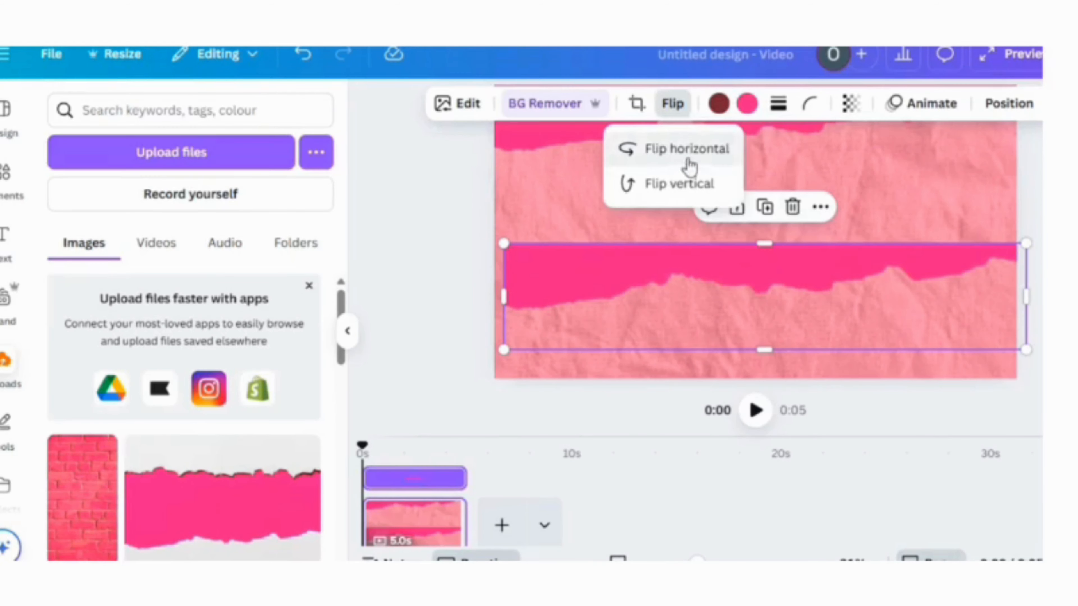
{"action": "left_click", "coordinate": [679, 184]}
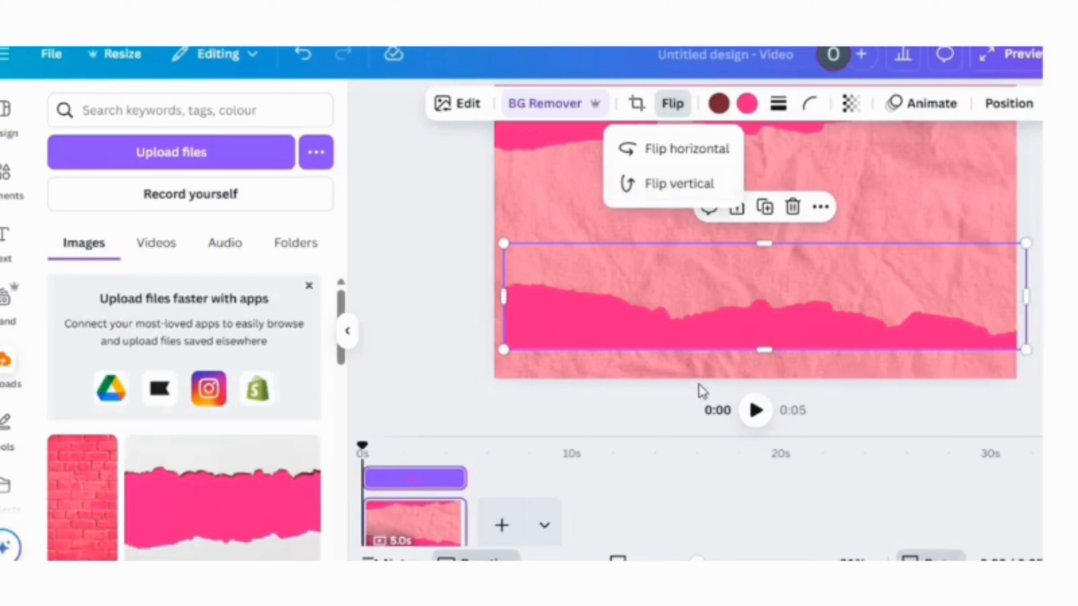
{"action": "left_click_drag", "start_coordinate": [696, 311], "coordinate": [685, 331]}
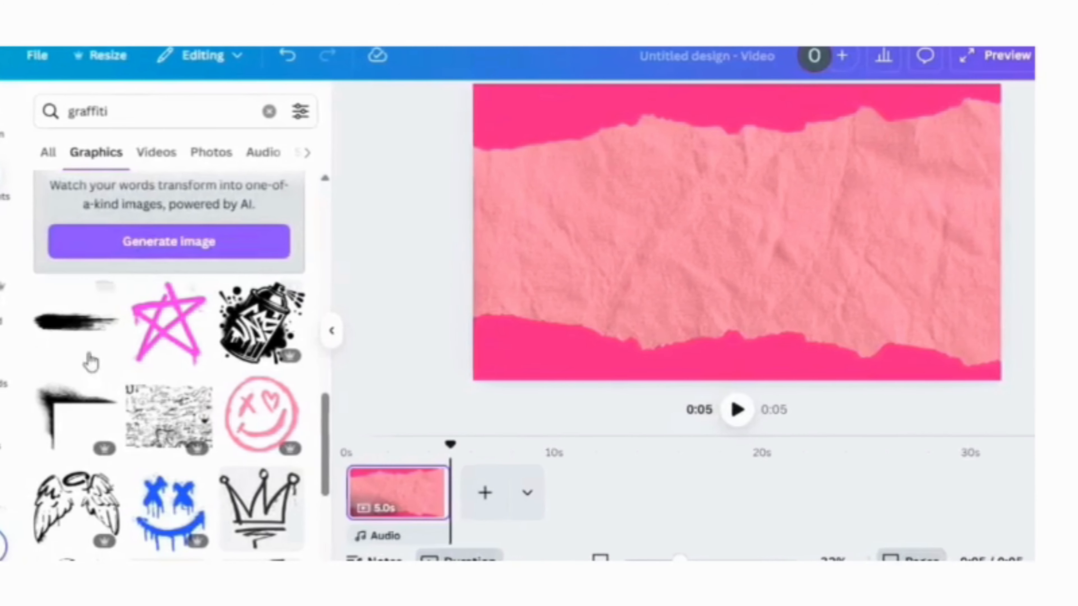
Replace the graffiti element search with "polaroid frame" and show all matching frames.
{"action": "left_click", "coordinate": [280, 111]}
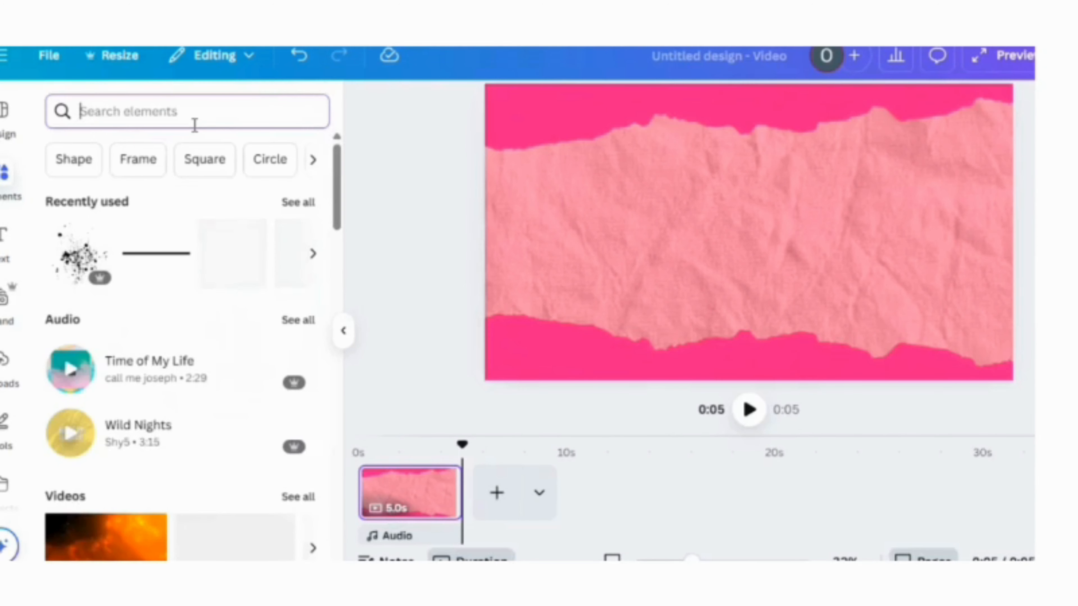
{"action": "type", "text": "pol"}
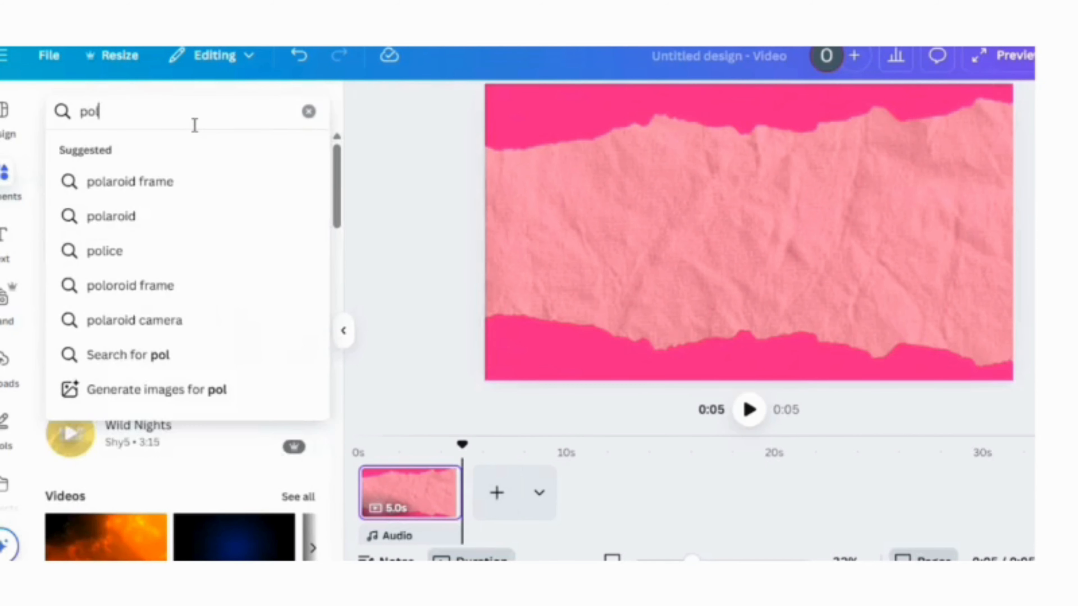
{"action": "left_click", "coordinate": [169, 181]}
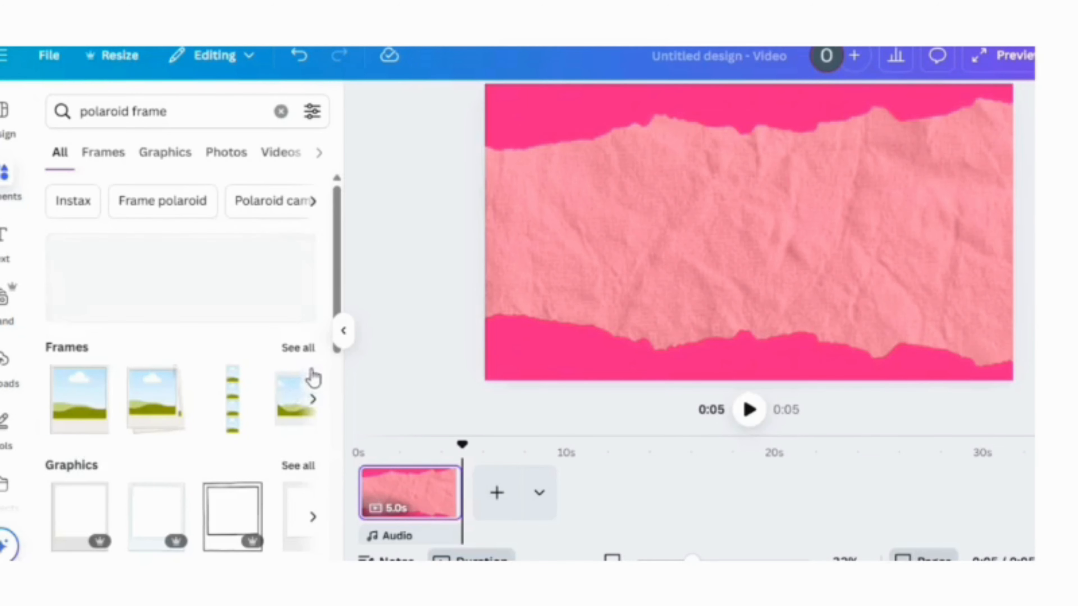
{"action": "left_click", "coordinate": [306, 353]}
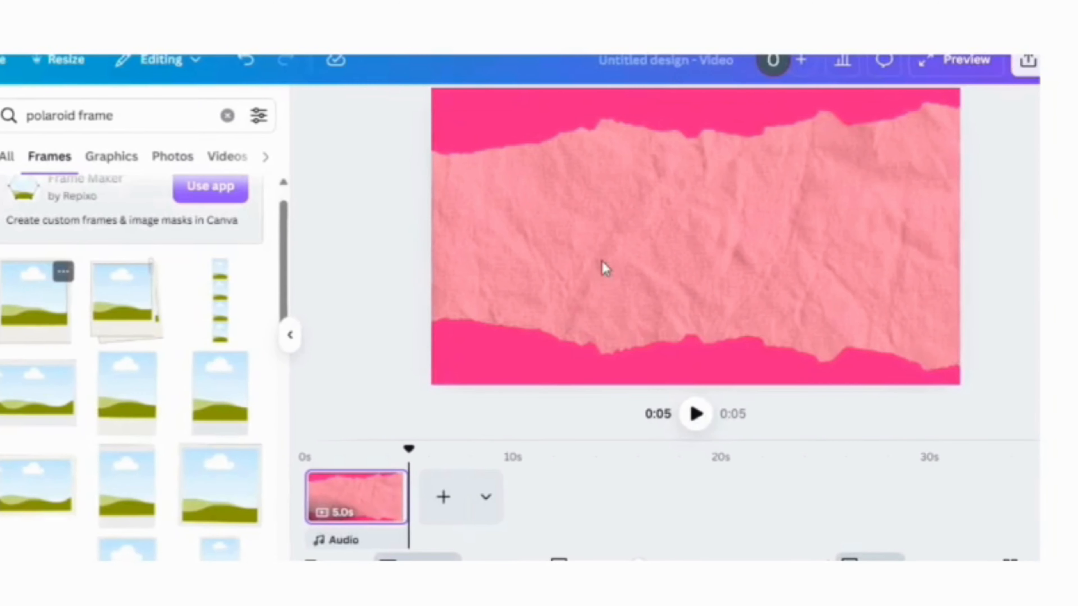
Add the single polaroid frame, tilt it slightly clockwise, and place it at a small size near the page's upper-right corner.
{"action": "left_click_drag", "start_coordinate": [825, 240], "coordinate": [818, 269]}
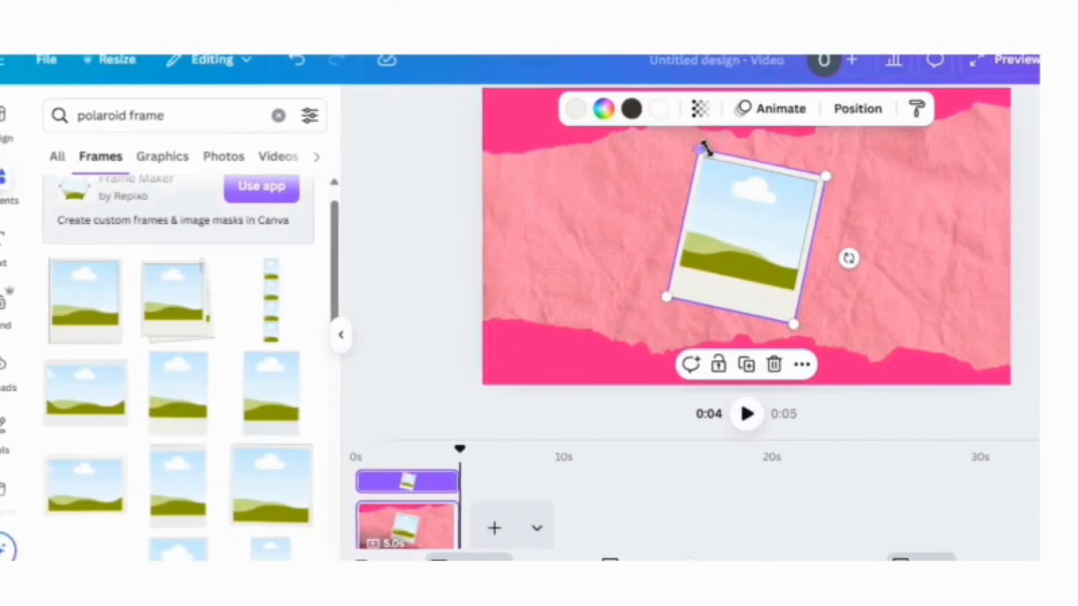
{"action": "left_click_drag", "start_coordinate": [704, 148], "coordinate": [754, 244]}
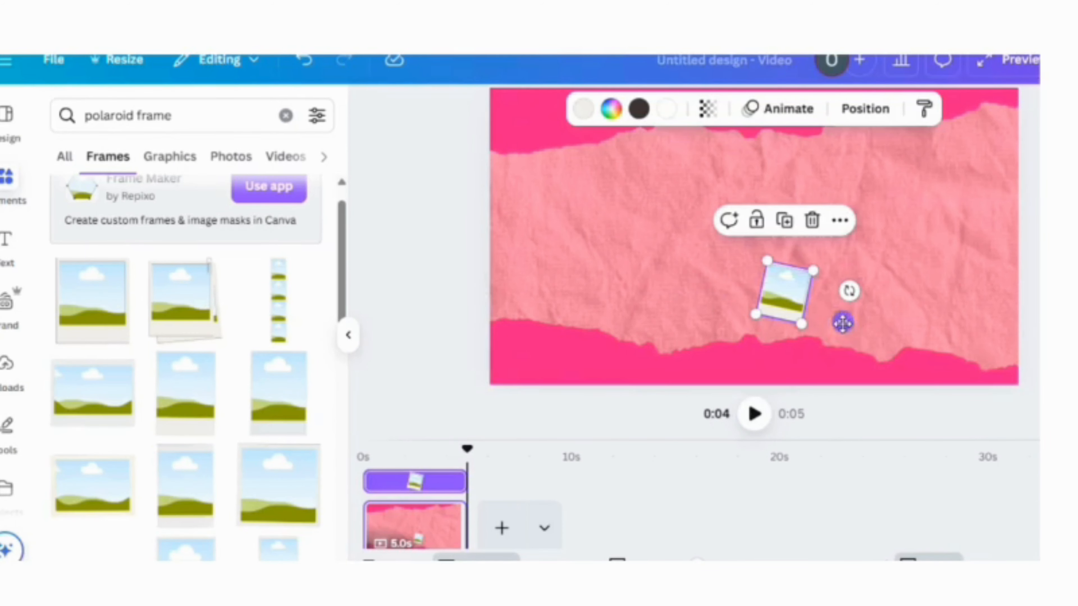
{"action": "left_click_drag", "start_coordinate": [843, 323], "coordinate": [982, 216]}
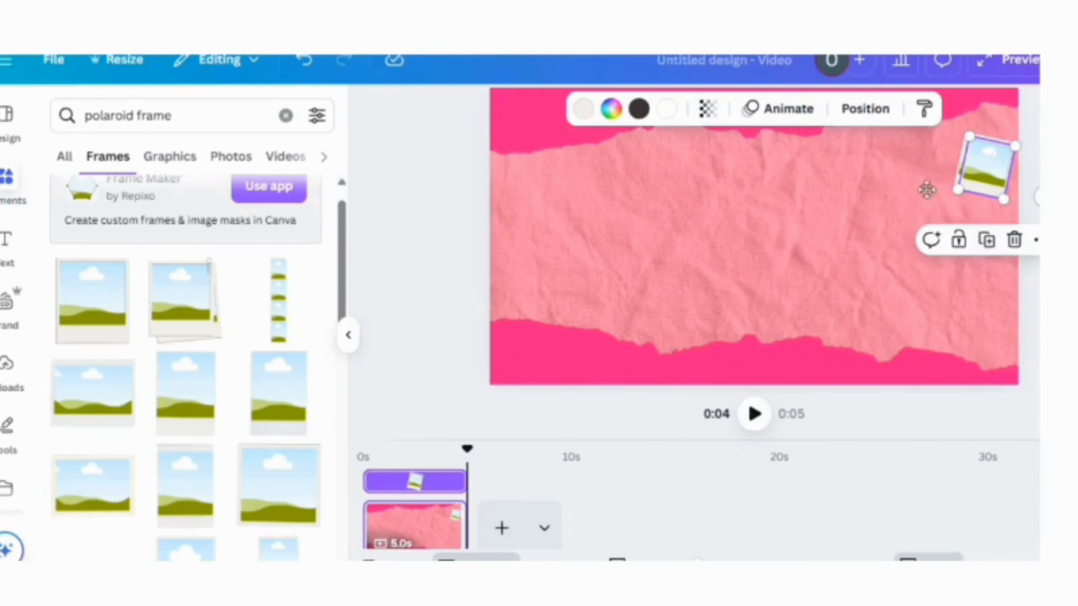
Place a copy of the polaroid frame, tilted counterclockwise, near the page's left edge just above the lower torn strip.
{"action": "left_click_drag", "start_coordinate": [927, 190], "coordinate": [637, 236]}
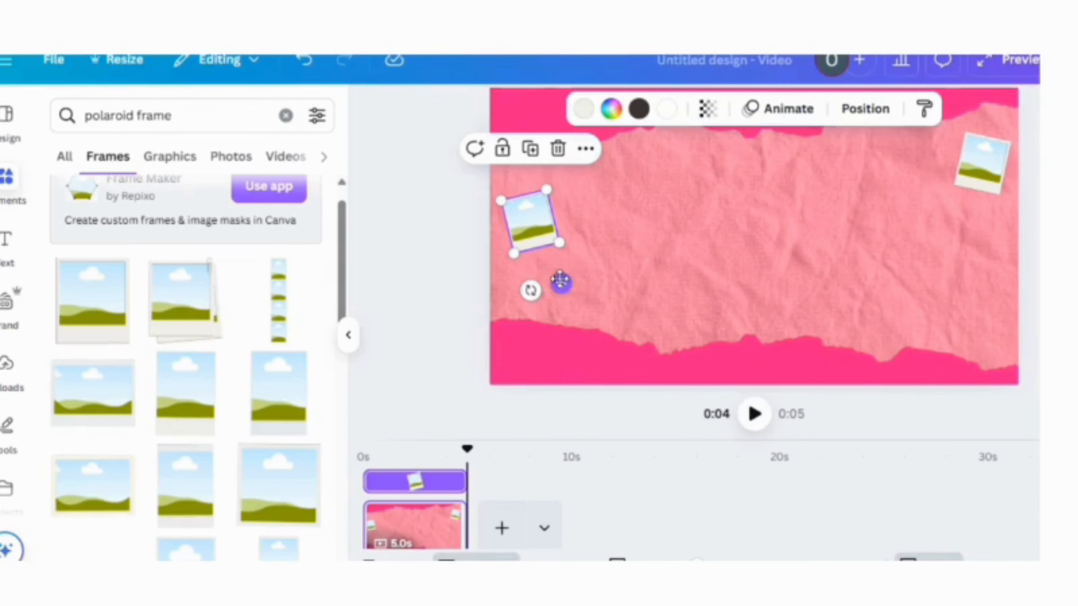
{"action": "left_click_drag", "start_coordinate": [561, 281], "coordinate": [559, 285]}
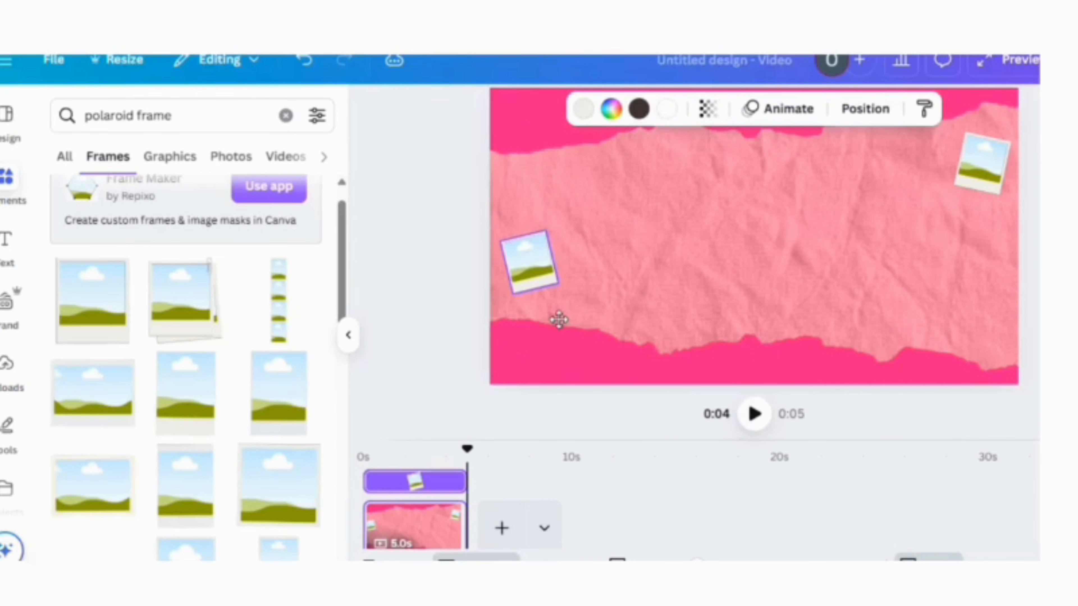
{"action": "left_click_drag", "start_coordinate": [559, 324], "coordinate": [559, 324]}
{"action": "left_click", "coordinate": [435, 245]}
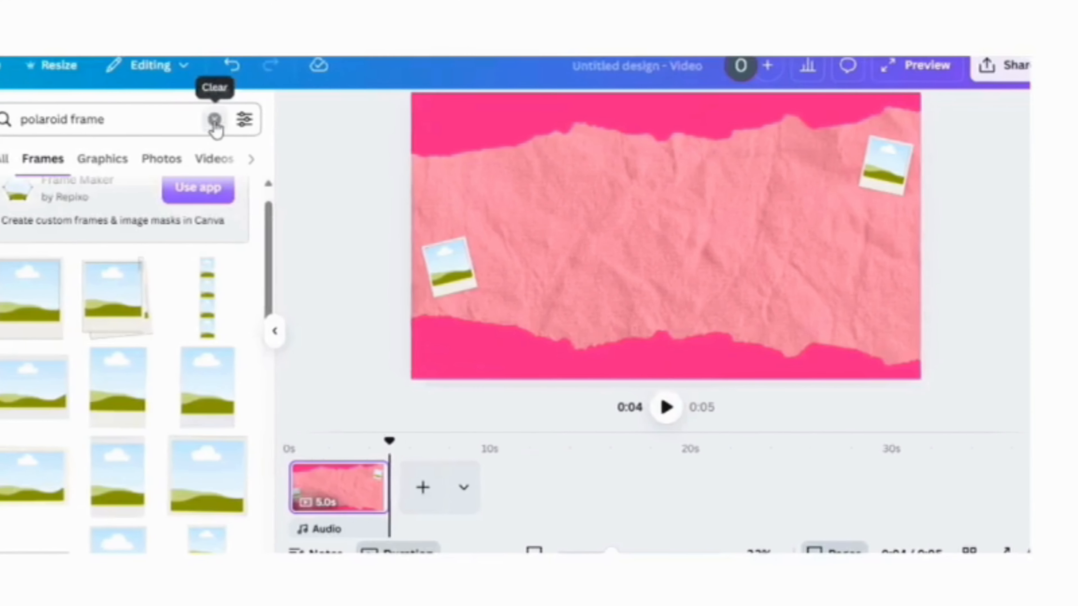
Clear the polaroid frame search and search the graphics for "graffiti".
{"action": "left_click", "coordinate": [201, 120]}
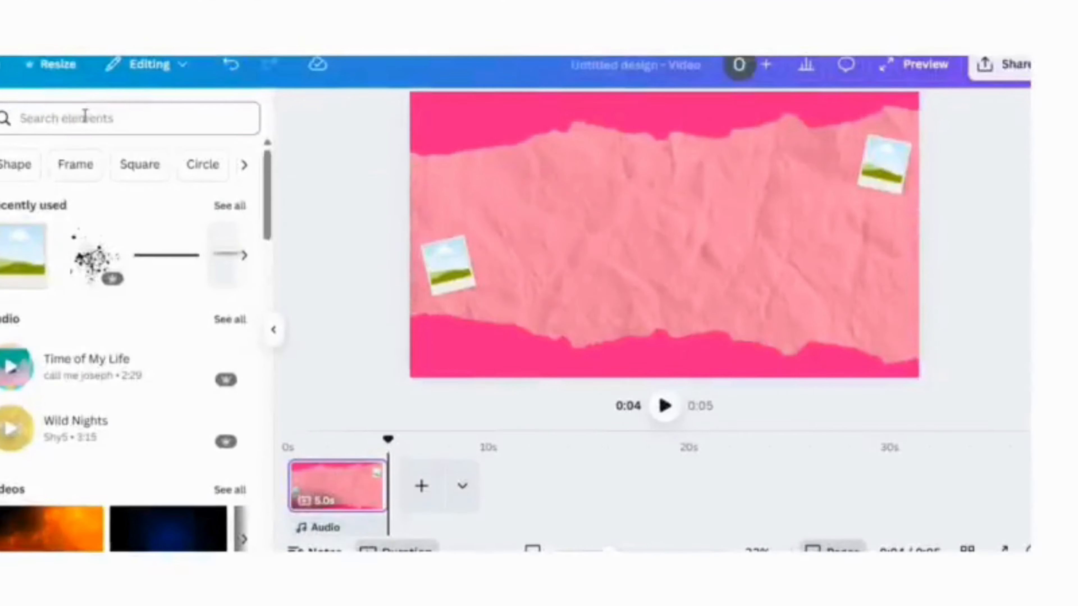
{"action": "type", "text": "G"}
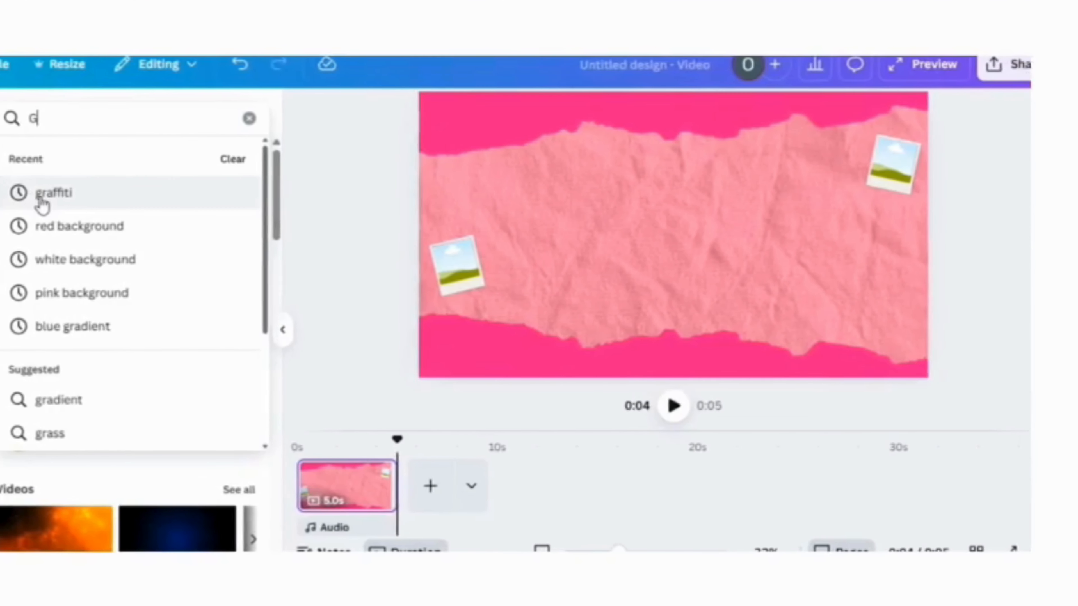
{"action": "left_click", "coordinate": [43, 193]}
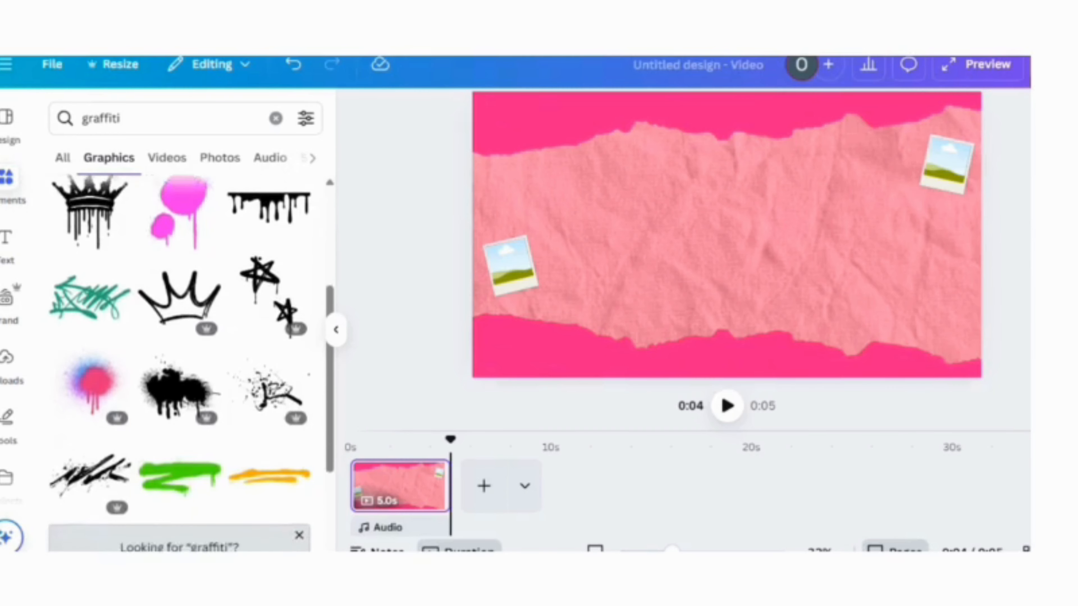
Add the black graffiti smiley with its tongue out, shrink it to about 175 by 186, and place it near the page's upper-left corner.
{"action": "scroll", "coordinate": [180, 323], "scroll_direction": "down", "scroll_amount": 3}
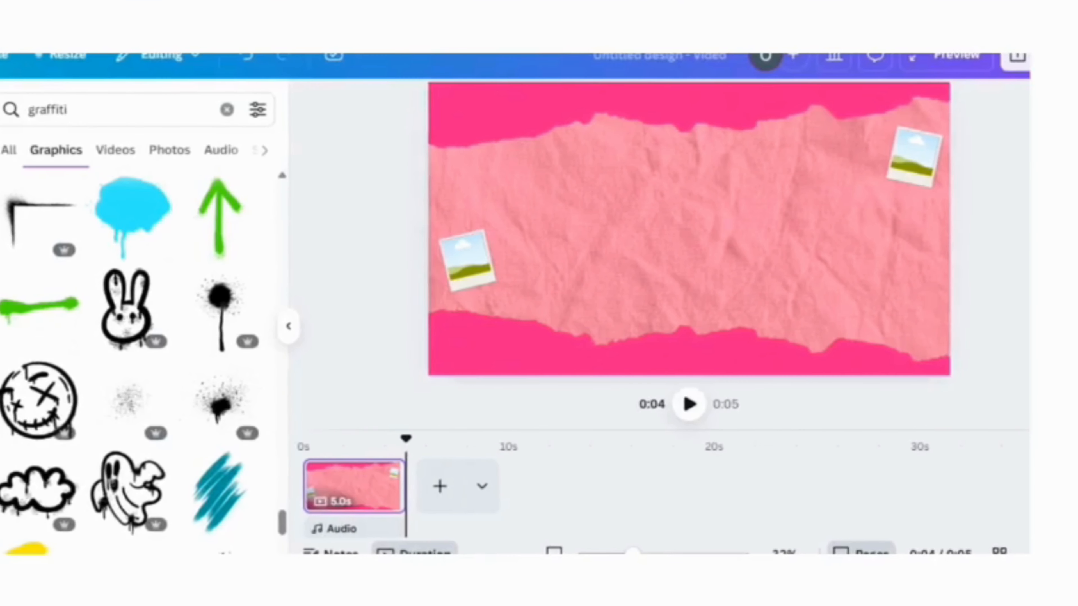
{"action": "scroll", "coordinate": [136, 361], "scroll_direction": "down", "scroll_amount": 2}
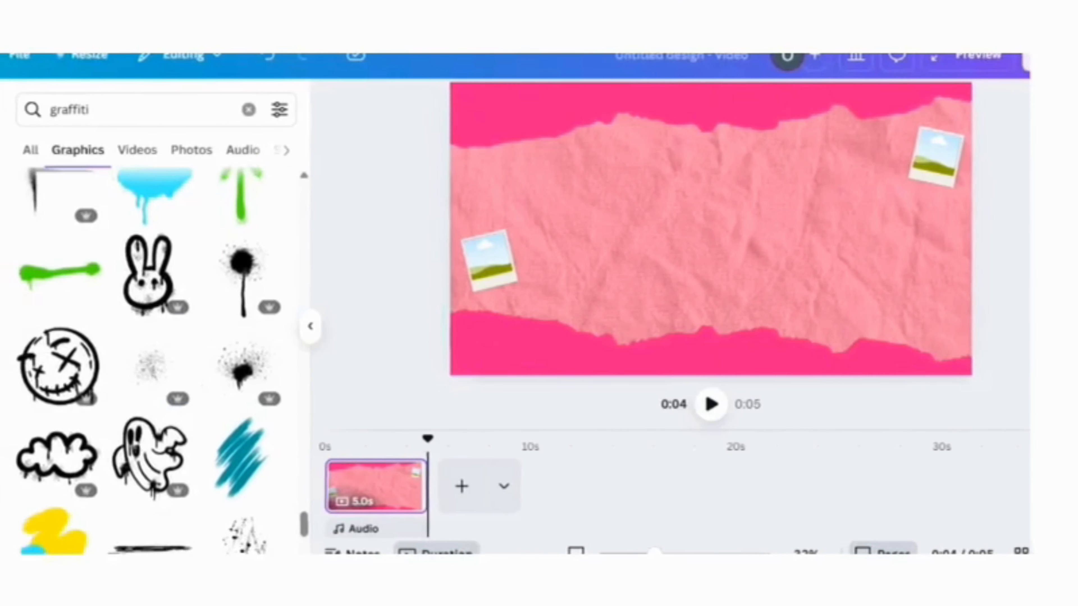
{"action": "scroll", "coordinate": [170, 360], "scroll_direction": "down", "scroll_amount": 5}
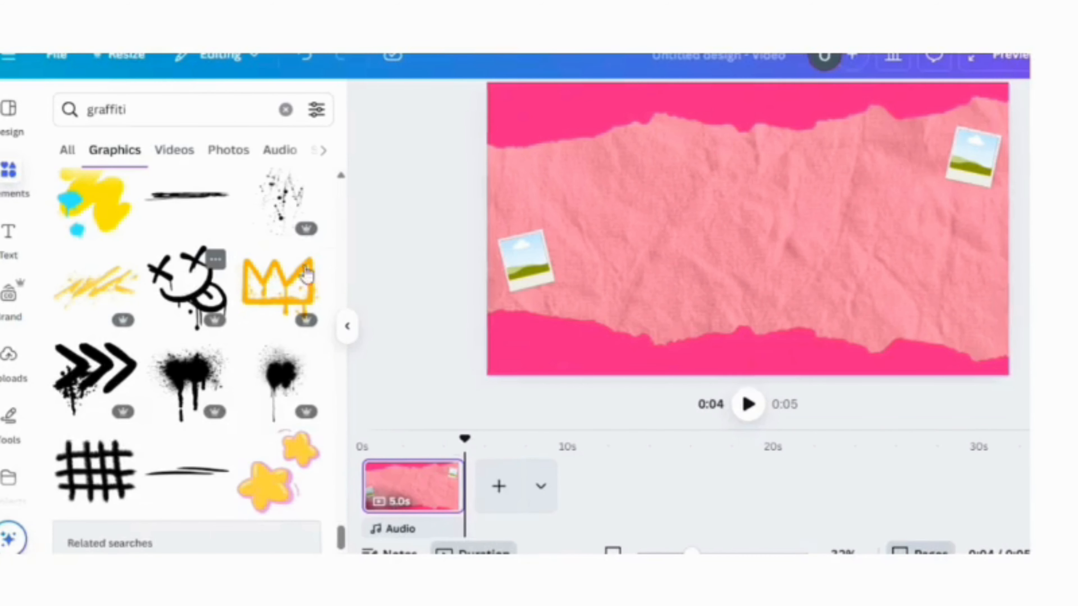
{"action": "left_click", "coordinate": [187, 284]}
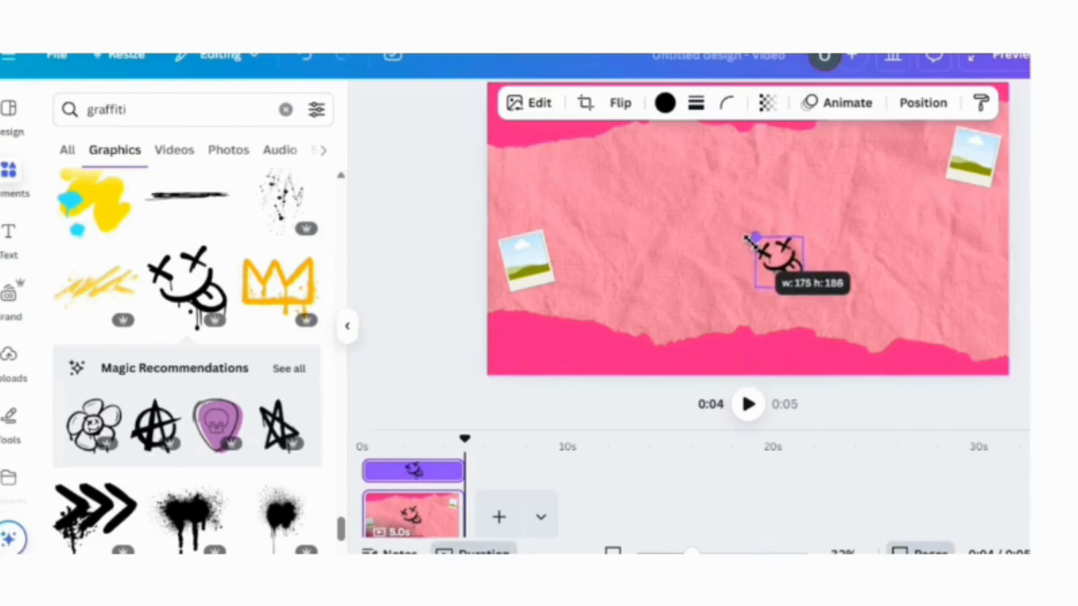
{"action": "left_click_drag", "start_coordinate": [747, 241], "coordinate": [652, 213]}
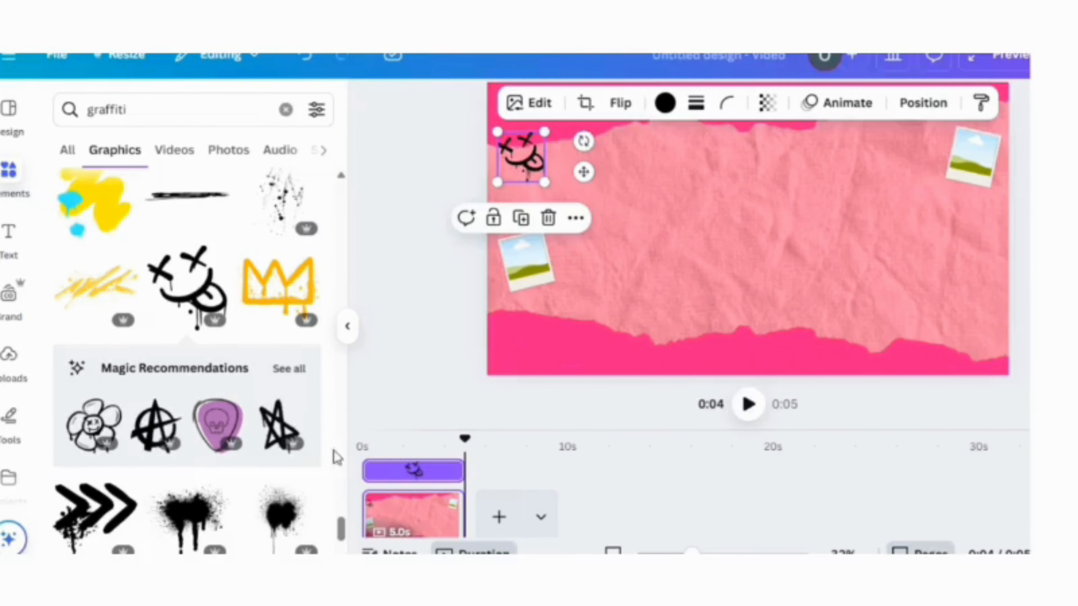
{"action": "scroll", "coordinate": [191, 340], "scroll_direction": "down", "scroll_amount": 5}
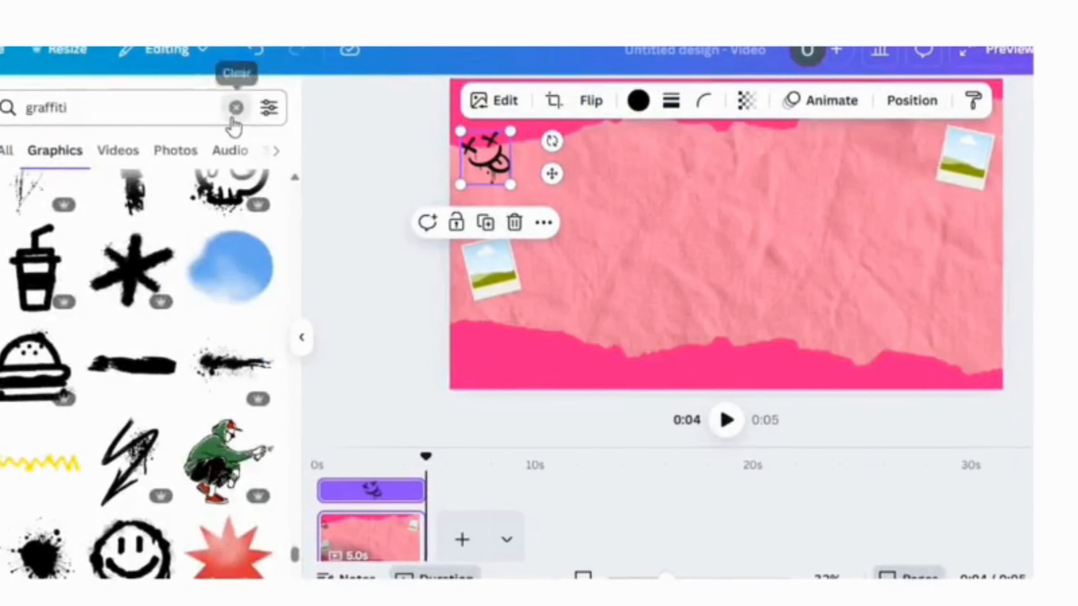
Clear the graffiti search, then open Text Studio Maker from your apps and choose the Silver text effect.
{"action": "left_click", "coordinate": [286, 109]}
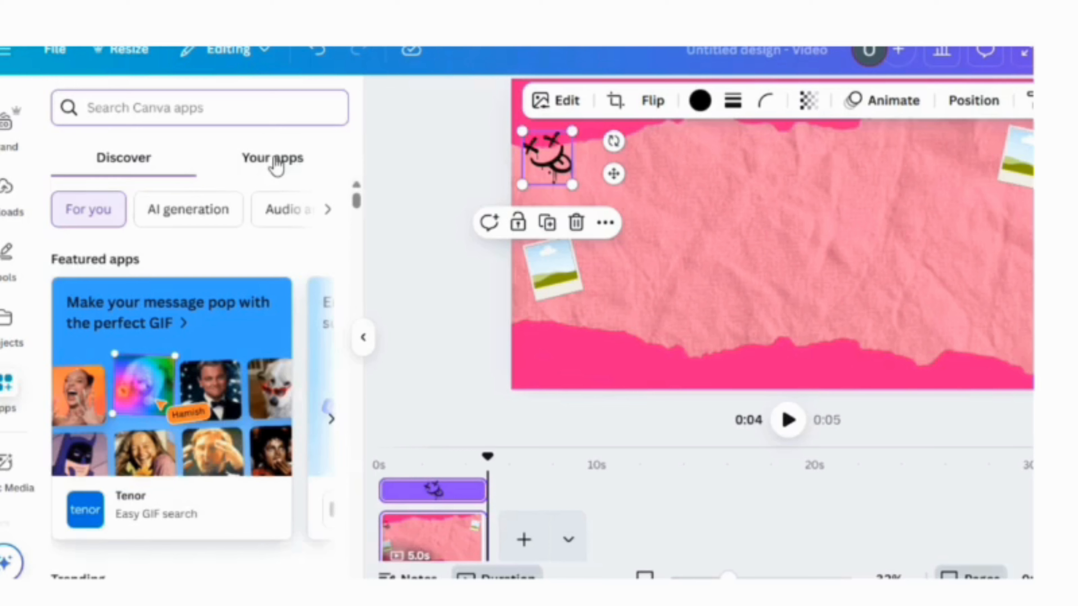
{"action": "left_click", "coordinate": [275, 166]}
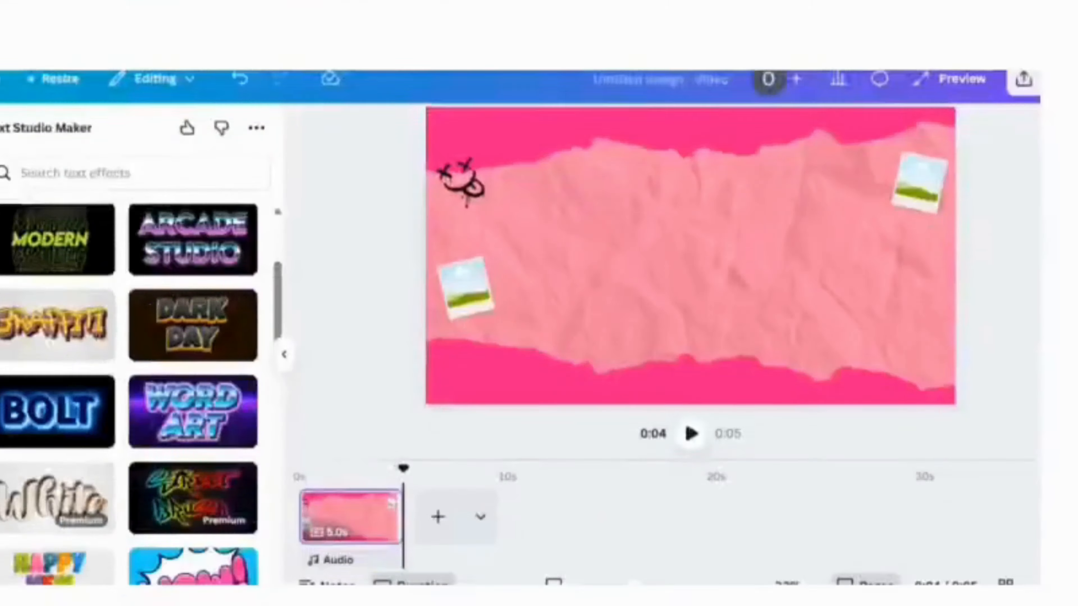
{"action": "scroll", "coordinate": [144, 365], "scroll_direction": "down", "scroll_amount": 2}
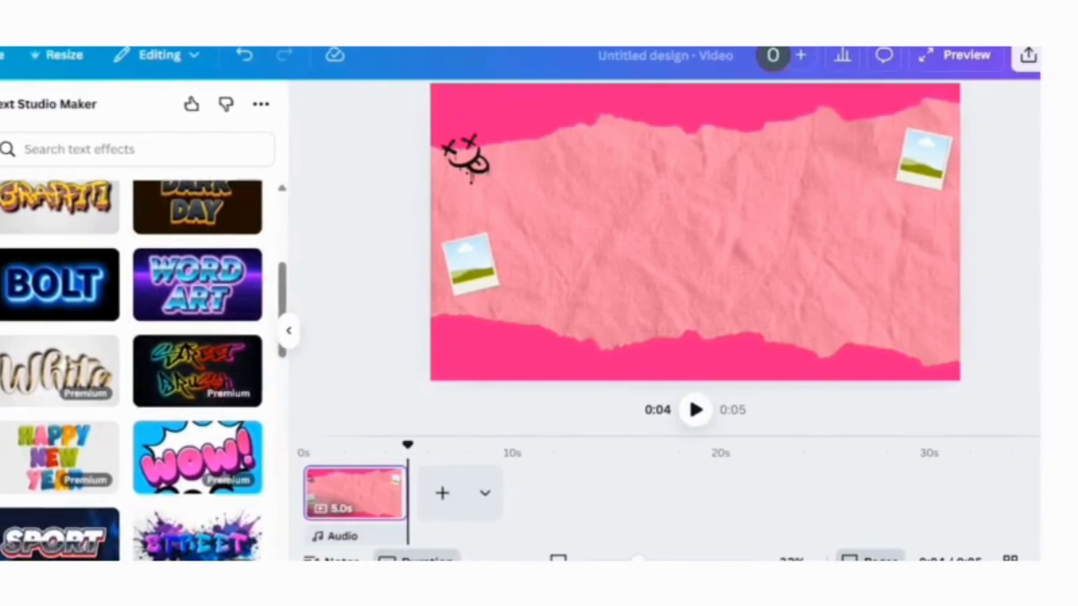
{"action": "scroll", "coordinate": [144, 366], "scroll_direction": "down", "scroll_amount": 4}
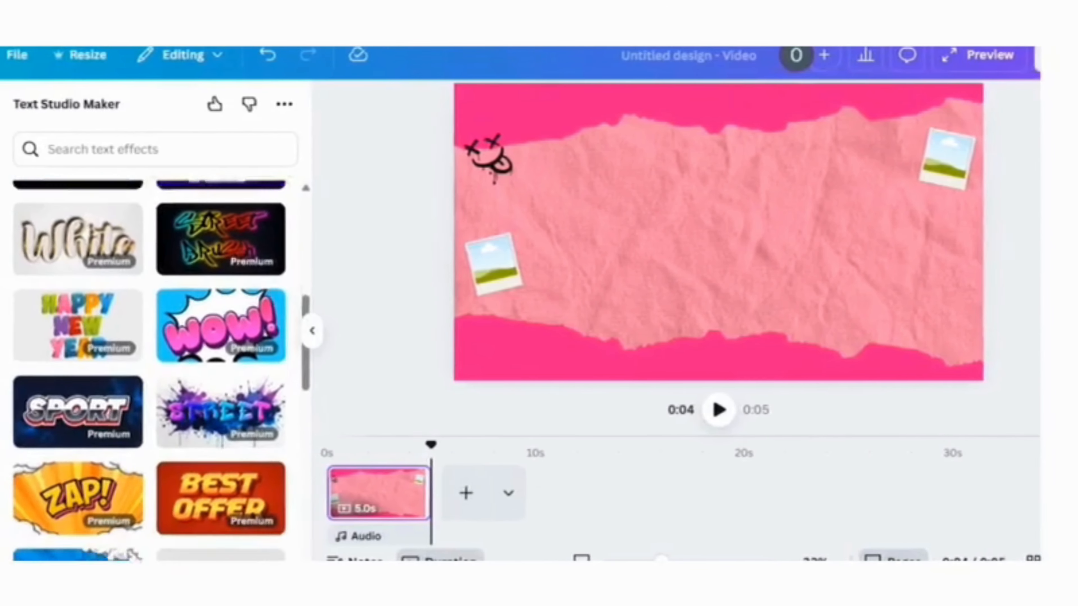
{"action": "scroll", "coordinate": [156, 365], "scroll_direction": "down", "scroll_amount": 5}
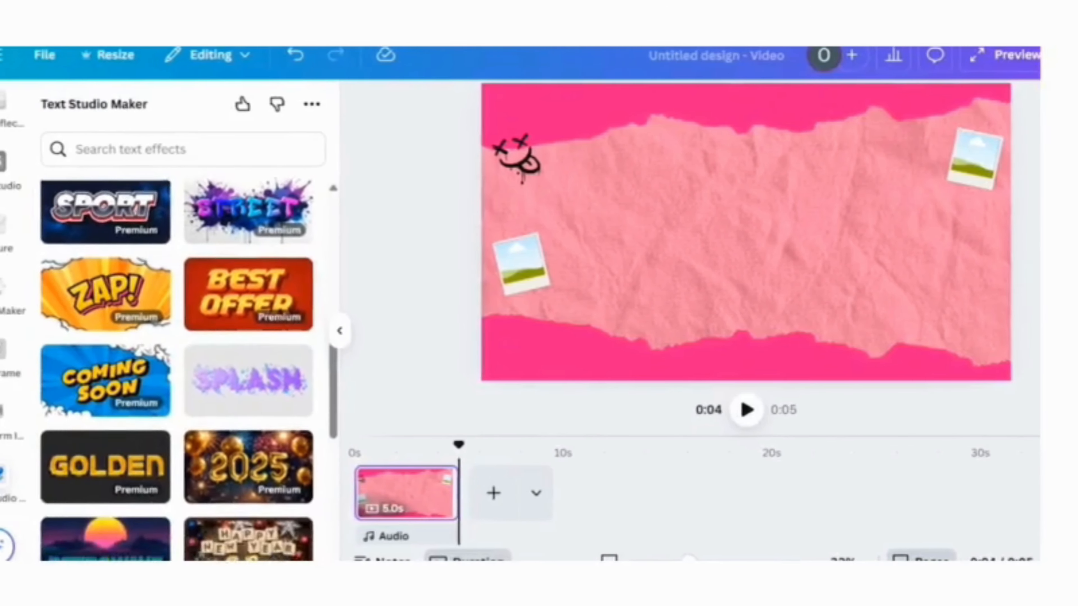
{"action": "scroll", "coordinate": [182, 365], "scroll_direction": "down", "scroll_amount": 4}
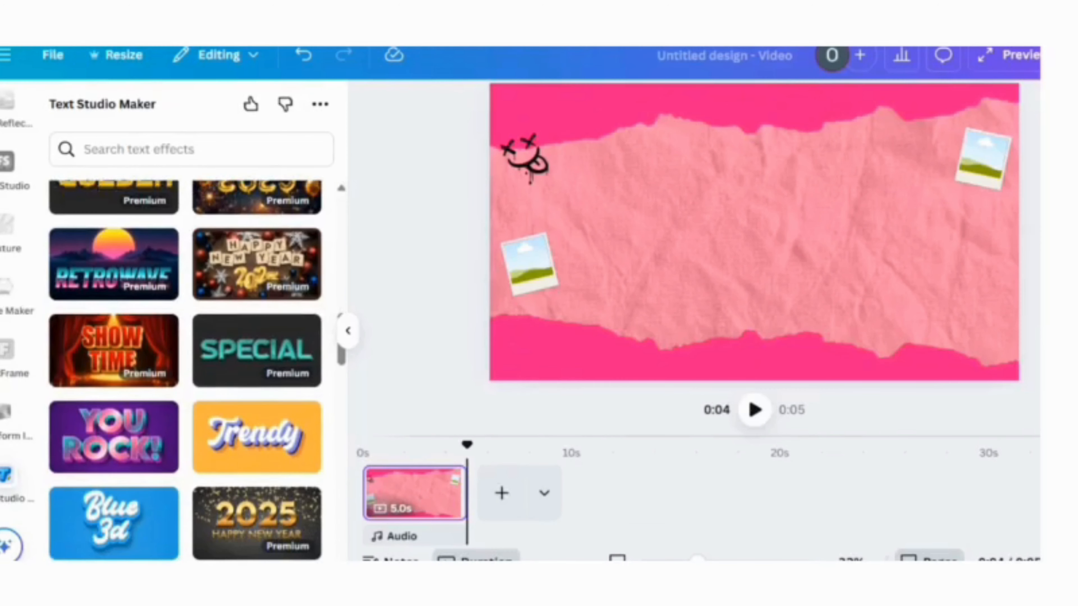
{"action": "scroll", "coordinate": [186, 370], "scroll_direction": "down", "scroll_amount": 3}
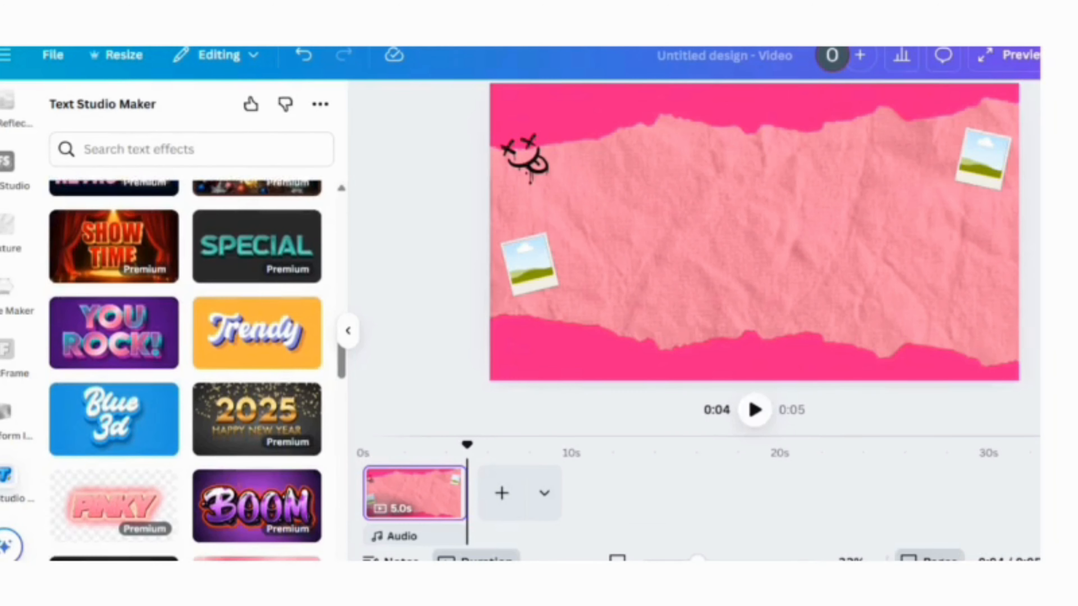
{"action": "scroll", "coordinate": [187, 365], "scroll_direction": "down", "scroll_amount": 5}
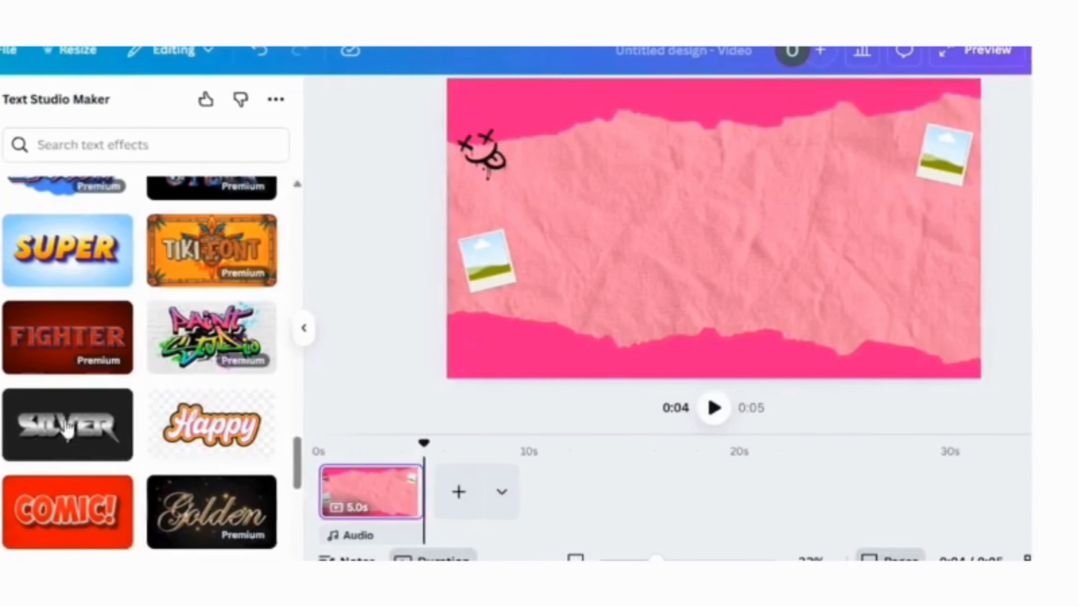
{"action": "left_click", "coordinate": [75, 425]}
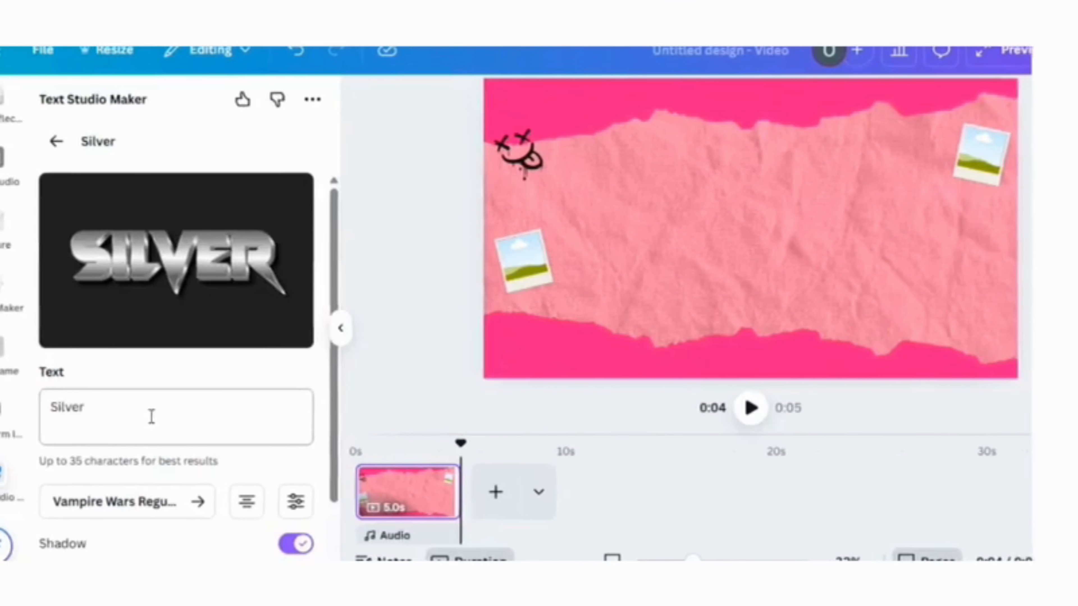
Replace the Silver effect's sample text with "HACKS BY LIV" and add it to the design.
{"action": "left_click", "coordinate": [122, 416]}
{"action": "key", "text": "BackSpace"}
{"action": "key", "text": "BackSpace"}
{"action": "key", "text": "BackSpace"}
{"action": "key", "text": "BackSpace"}
{"action": "key", "text": "BackSpace"}
{"action": "key", "text": "BackSpace"}
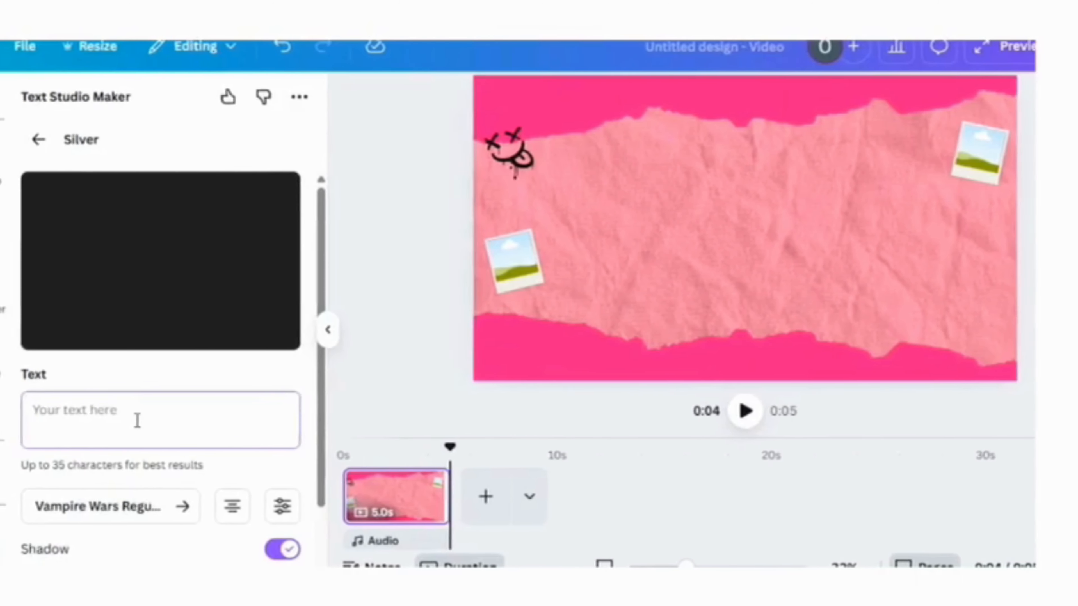
{"action": "type", "text": "H"}
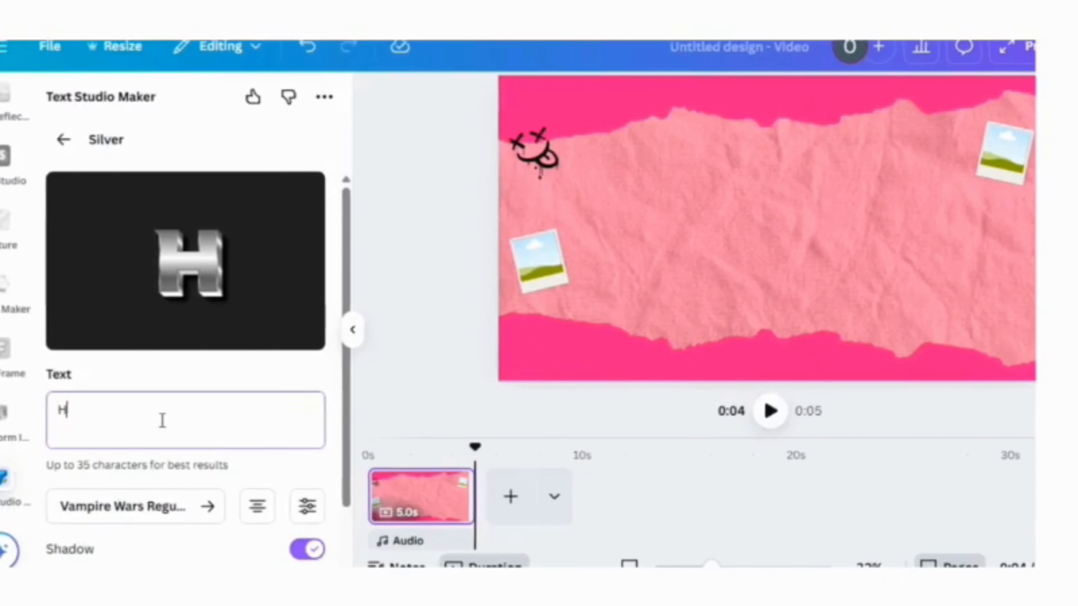
{"action": "key", "text": "Caps_Lock"}
{"action": "type", "text": "A"}
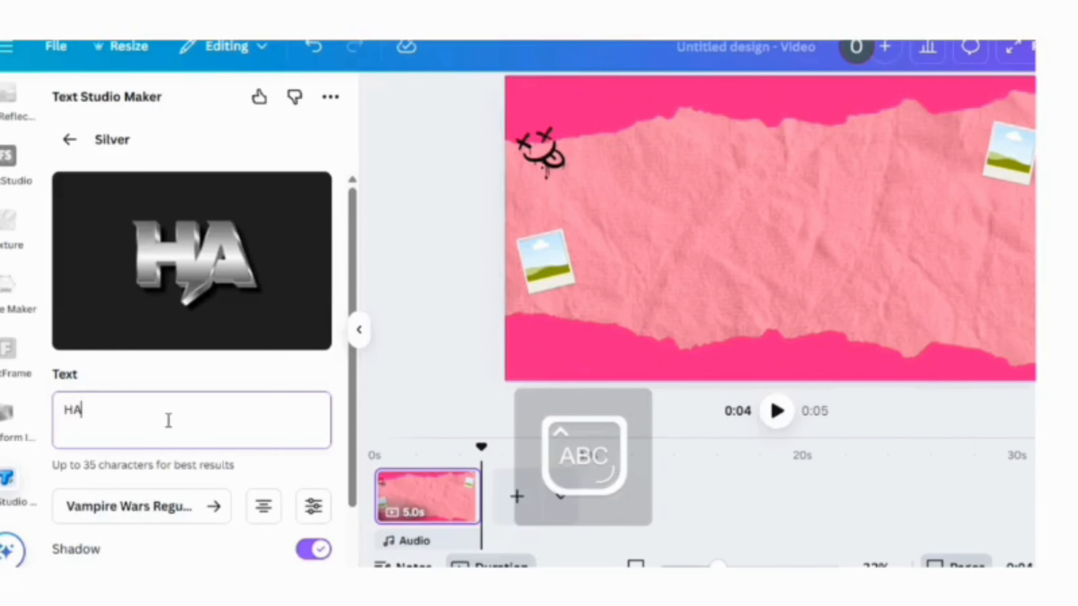
{"action": "type", "text": "CKS BY LIV"}
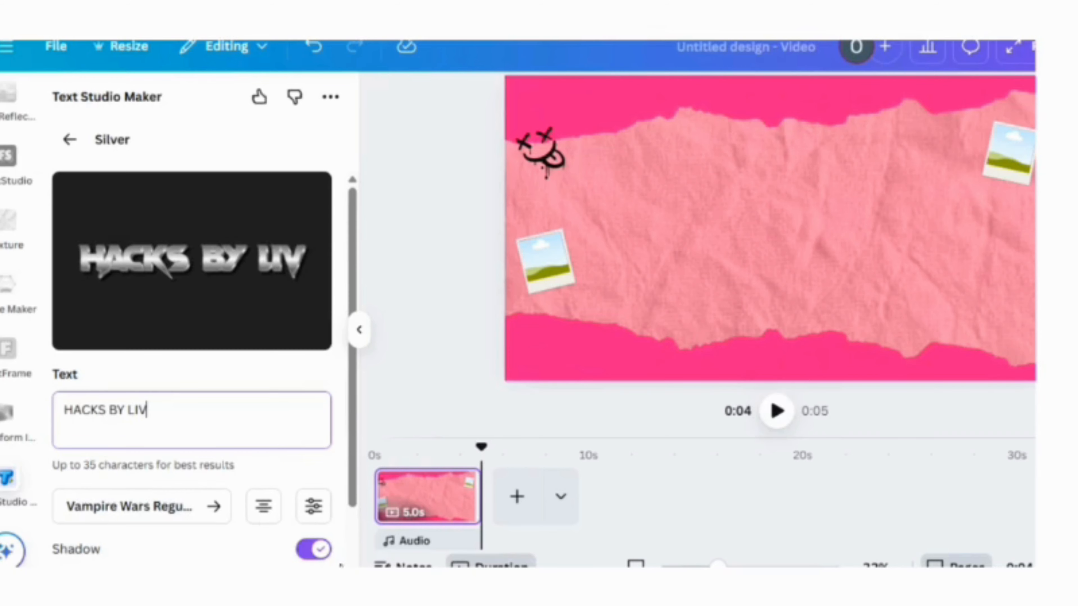
{"action": "scroll", "coordinate": [272, 530], "scroll_direction": "down", "scroll_amount": 2}
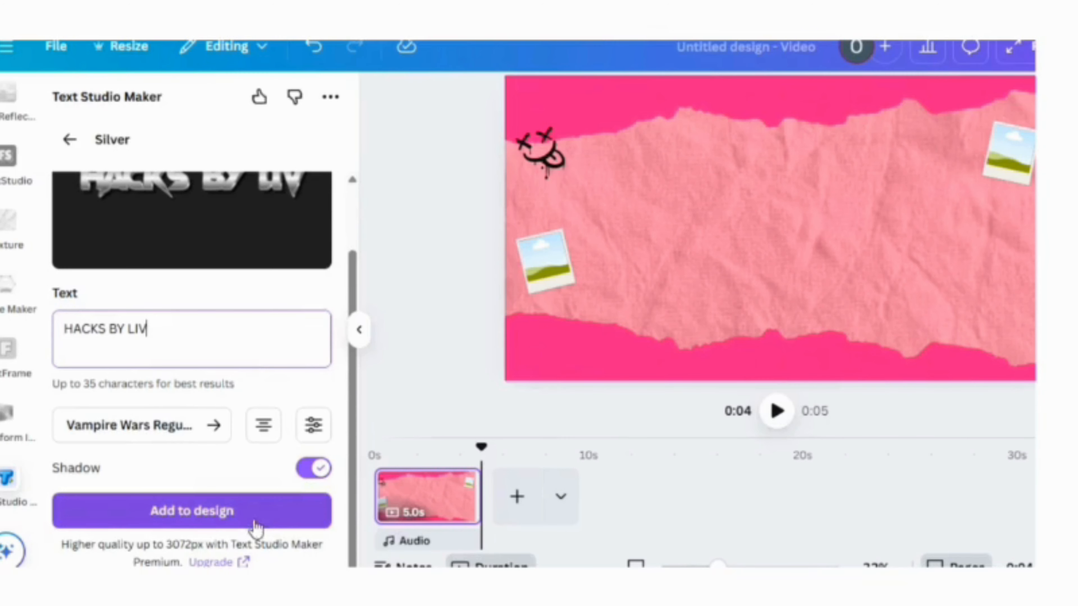
{"action": "left_click", "coordinate": [253, 519]}
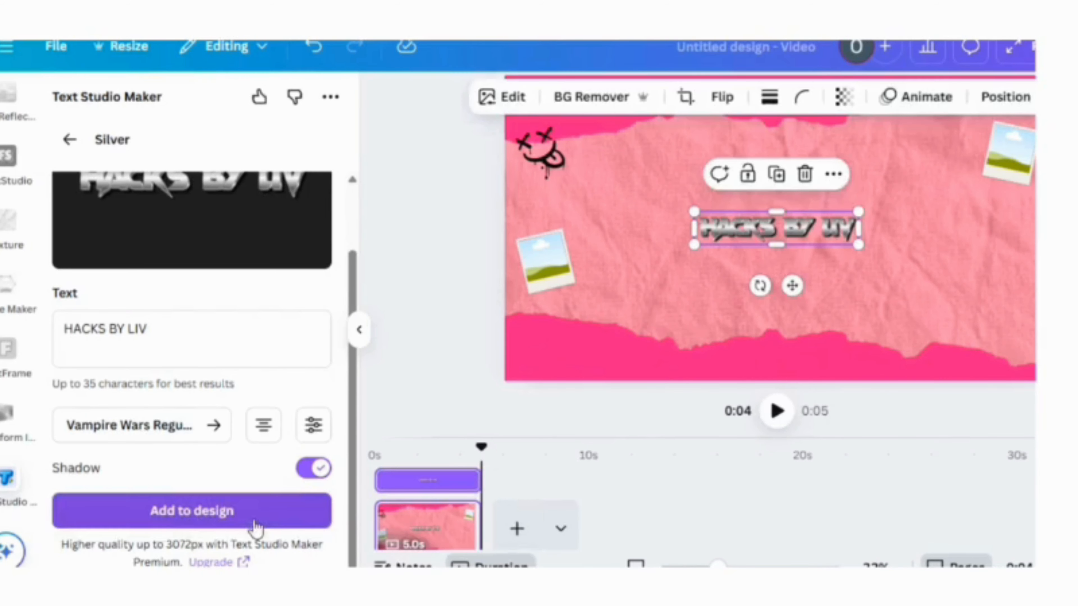
Enlarge the silver title to about three quarters of the page width and place it centrally on the torn paper.
{"action": "left_click_drag", "start_coordinate": [681, 259], "coordinate": [586, 279]}
{"action": "left_click_drag", "start_coordinate": [862, 212], "coordinate": [973, 188]}
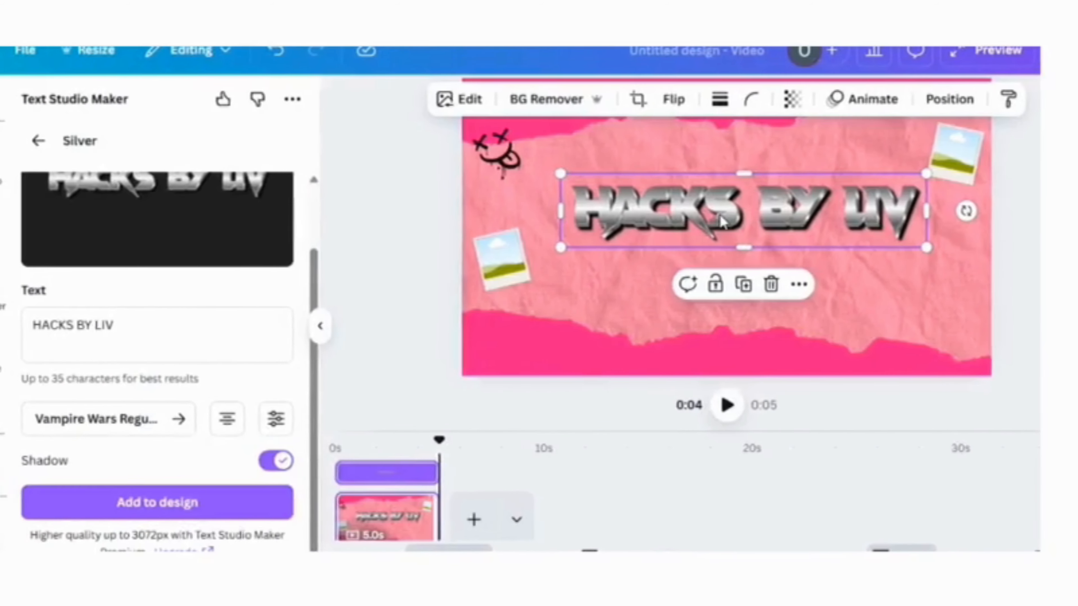
{"action": "left_click_drag", "start_coordinate": [726, 215], "coordinate": [721, 228]}
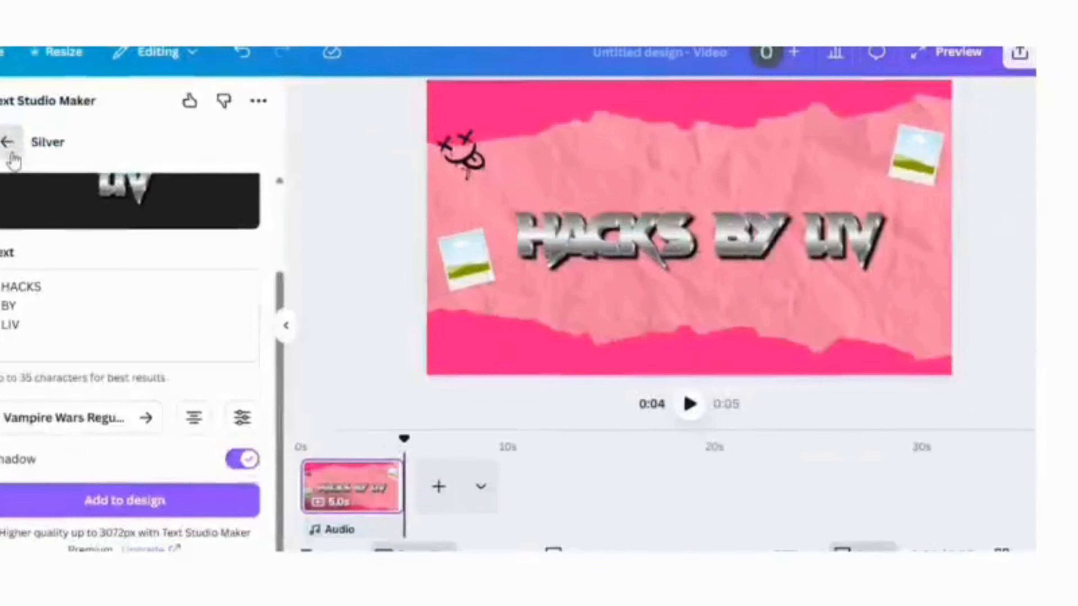
{"action": "left_click", "coordinate": [12, 152]}
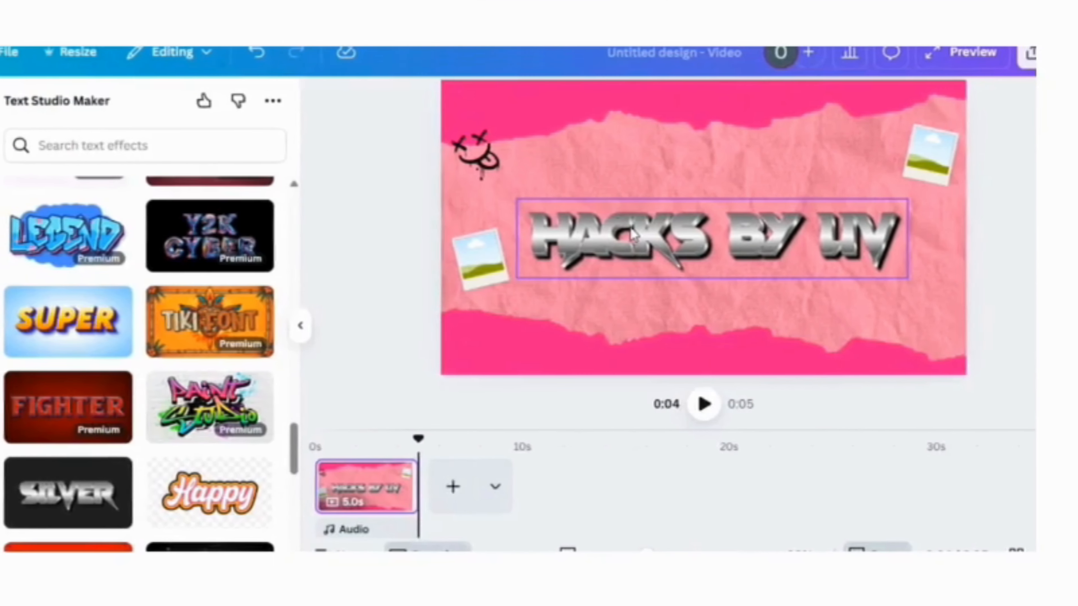
{"action": "left_click", "coordinate": [622, 236]}
{"action": "left_click_drag", "start_coordinate": [641, 236], "coordinate": [644, 224]}
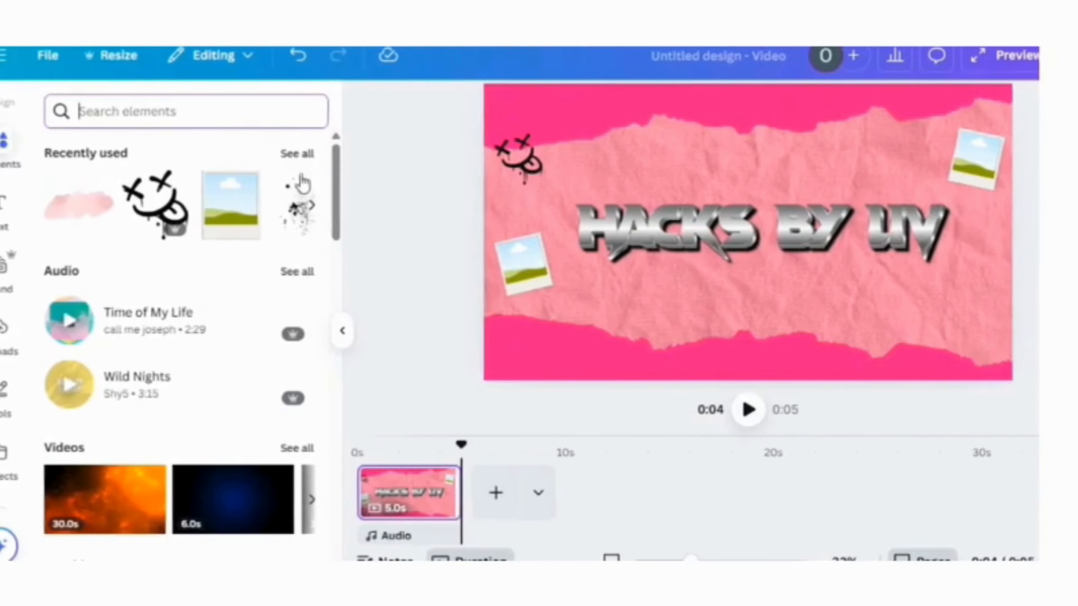
Add the recently used black ink splatter, enlarge it to about 595 by 648 px, and place it over "LIV".
{"action": "left_click", "coordinate": [308, 205]}
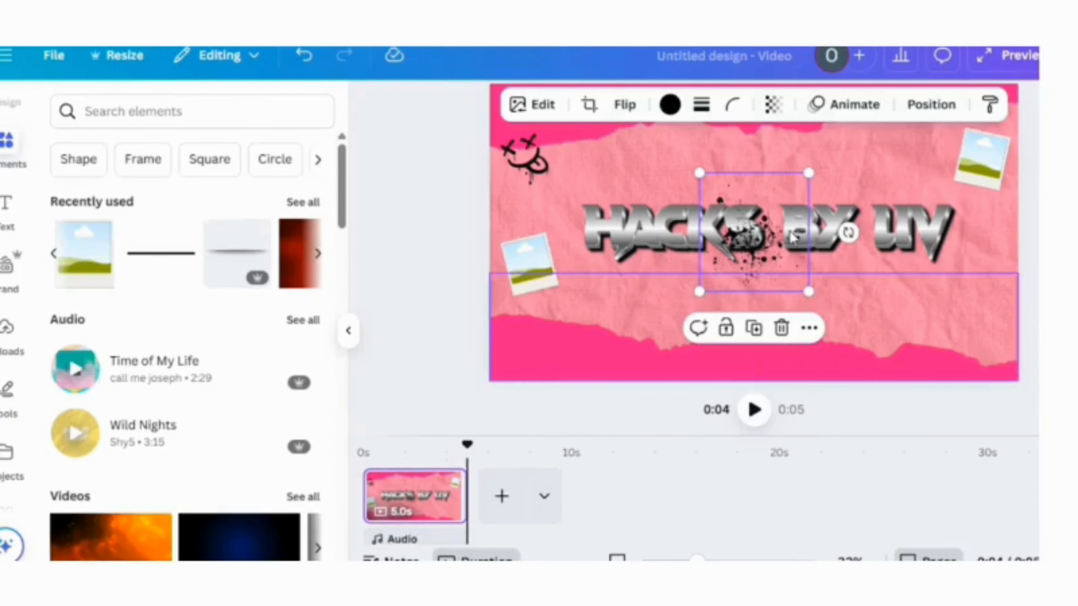
{"action": "left_click_drag", "start_coordinate": [903, 304], "coordinate": [957, 363]}
{"action": "left_click_drag", "start_coordinate": [785, 274], "coordinate": [882, 243]}
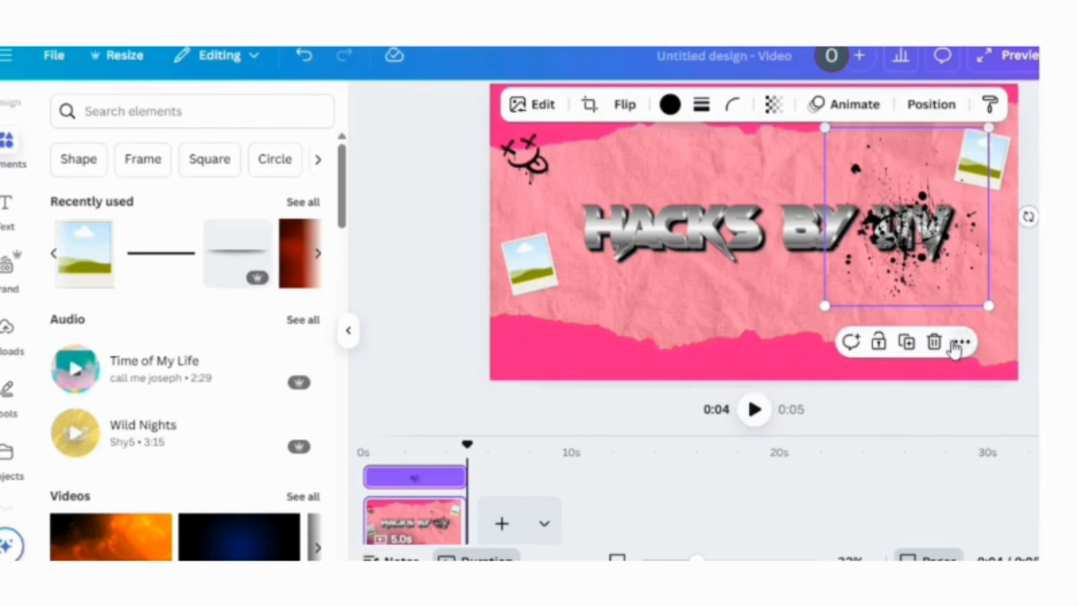
Send the ink splatter over "LIV" to the back, behind the silver title.
{"action": "left_click", "coordinate": [960, 342]}
{"action": "mouse_move", "coordinate": [952, 259]}
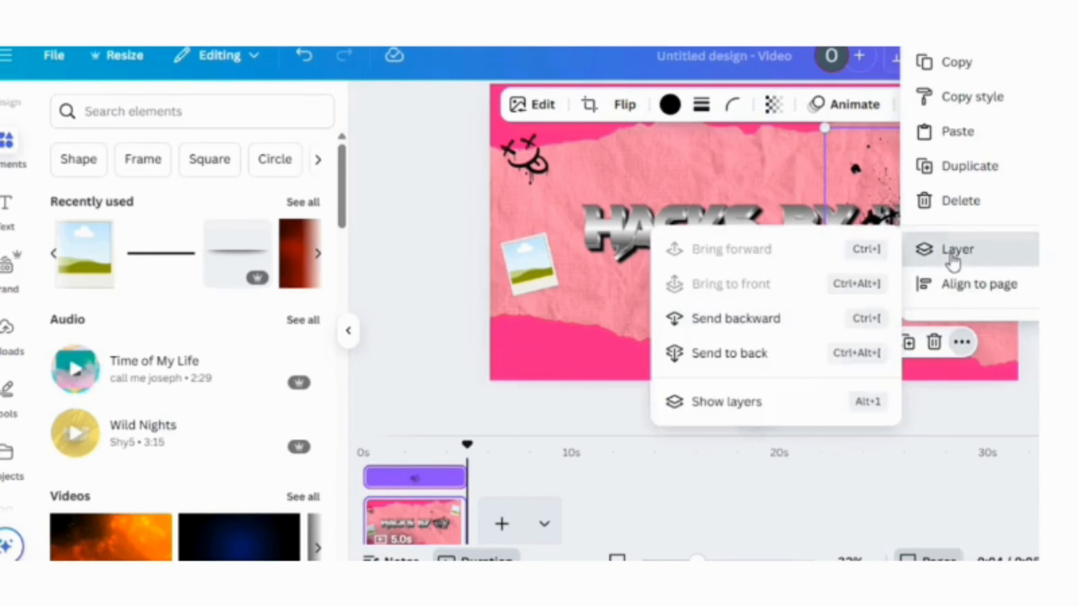
{"action": "left_click", "coordinate": [830, 355]}
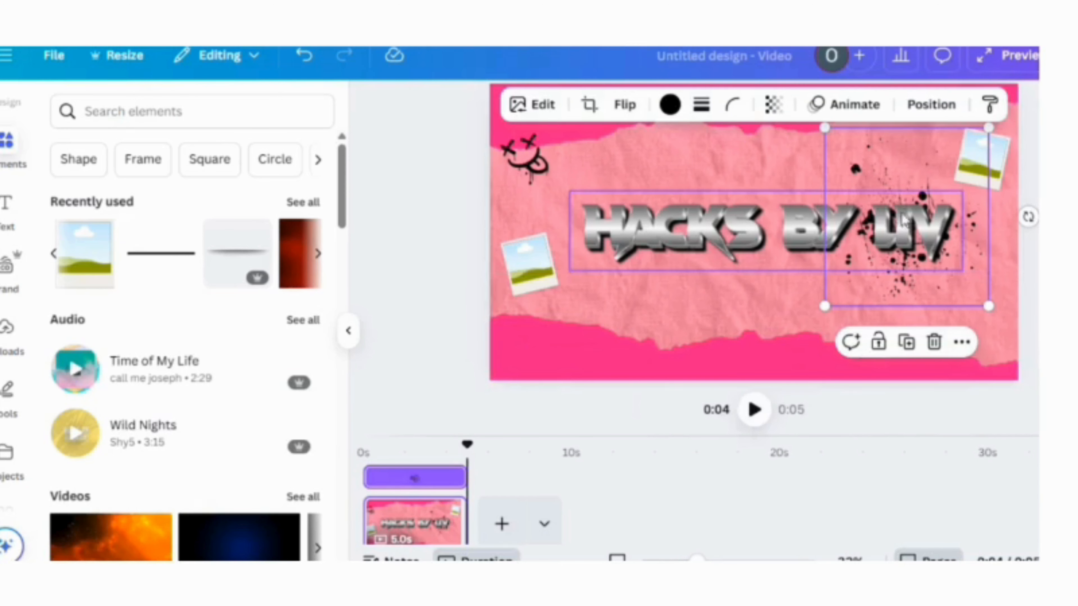
{"action": "left_click", "coordinate": [927, 156]}
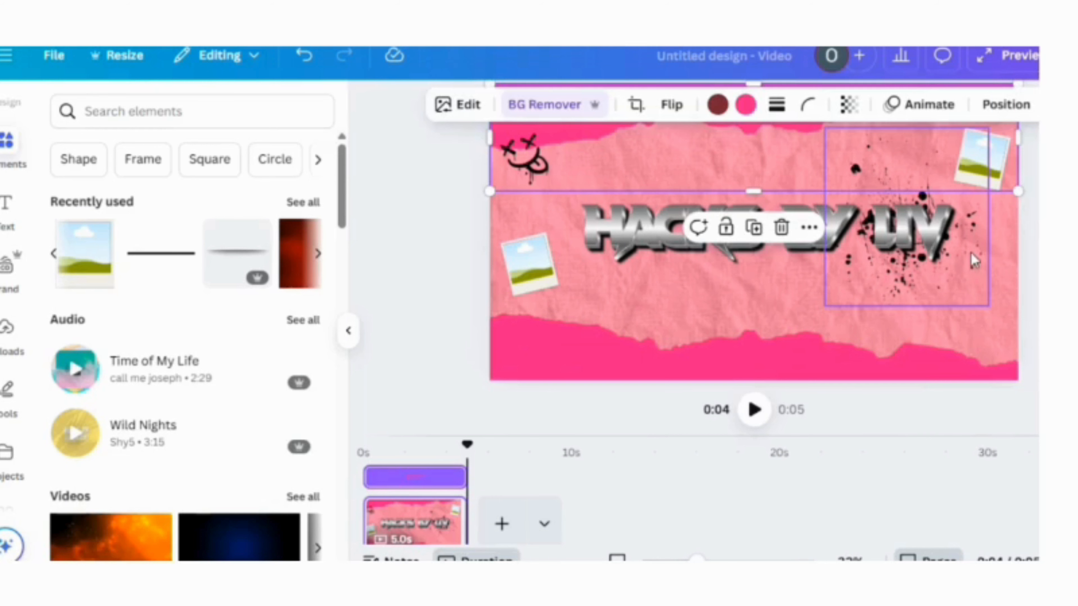
Make three copies of the ink splatter and spread them over "BY" and both halves of "HACKS".
{"action": "left_click", "coordinate": [974, 260]}
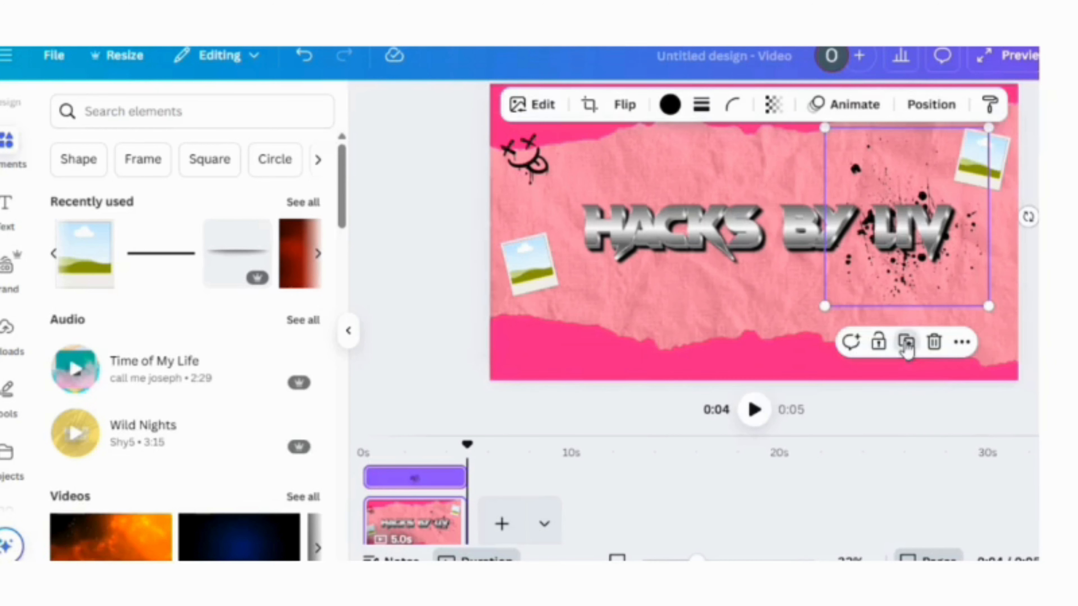
{"action": "left_click", "coordinate": [906, 343]}
{"action": "left_click_drag", "start_coordinate": [895, 231], "coordinate": [809, 220]}
{"action": "left_click", "coordinate": [827, 334]}
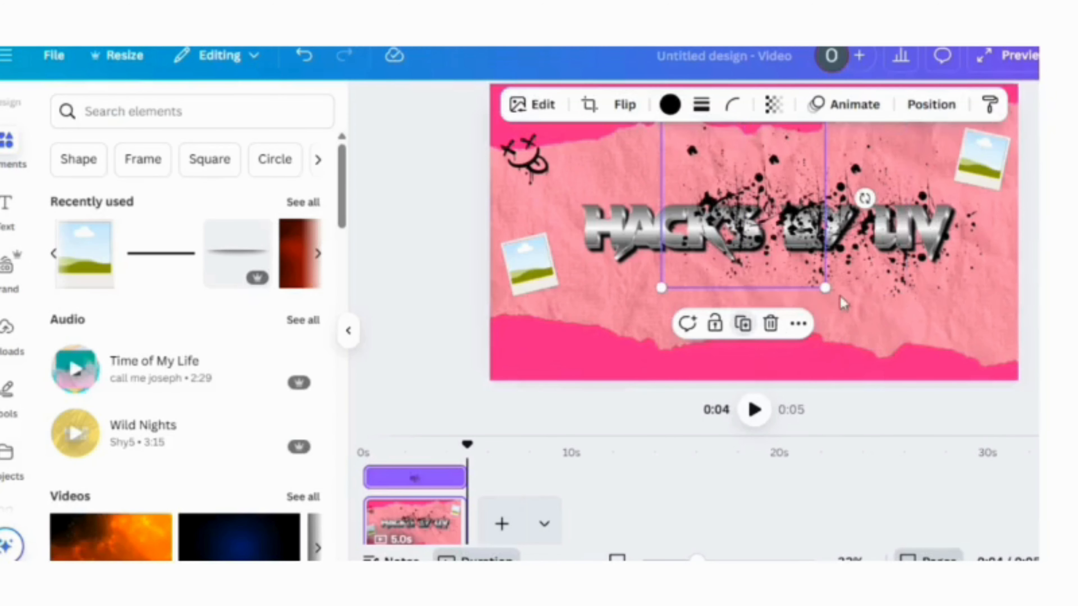
{"action": "left_click_drag", "start_coordinate": [749, 238], "coordinate": [635, 250]}
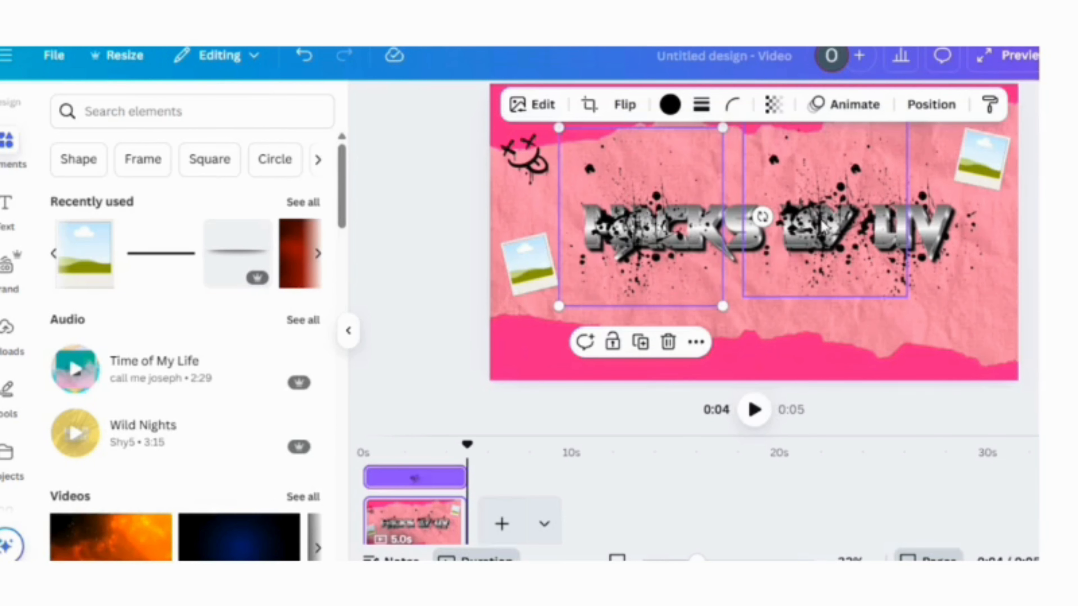
{"action": "left_click", "coordinate": [640, 342]}
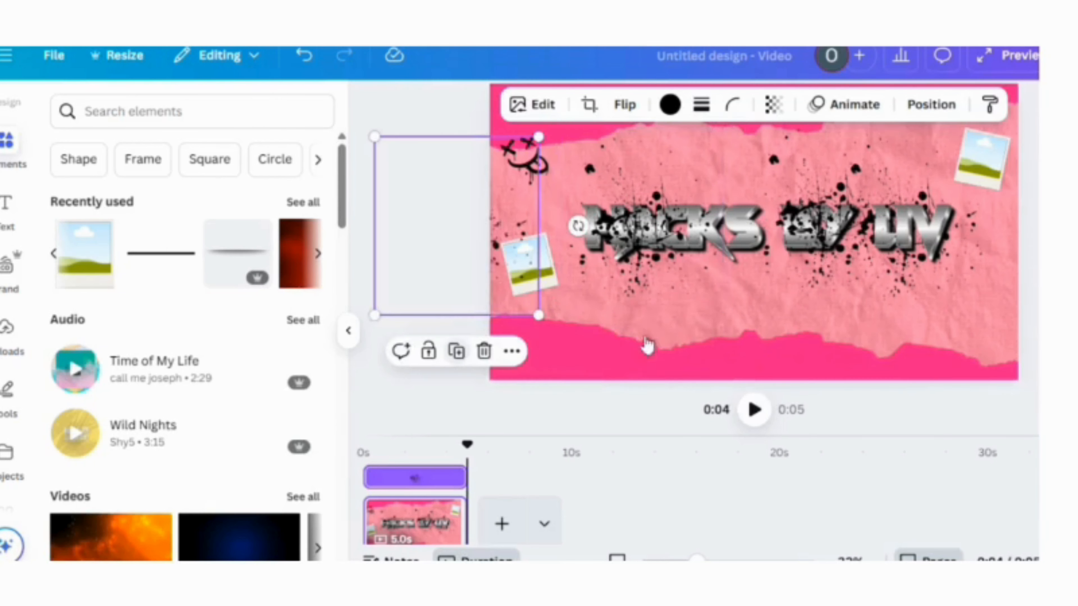
{"action": "left_click_drag", "start_coordinate": [441, 242], "coordinate": [713, 231]}
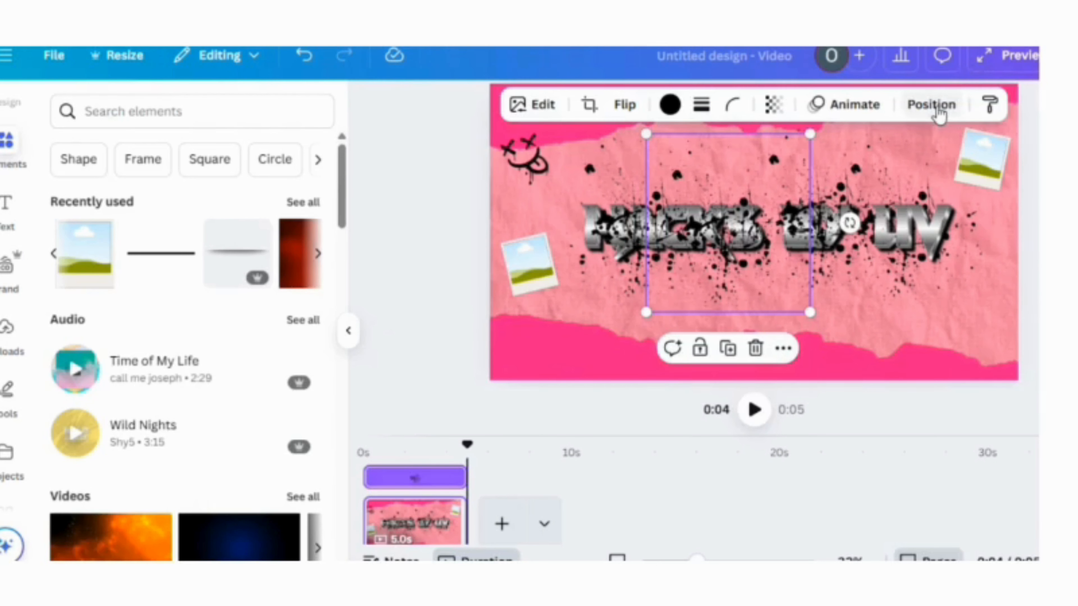
Show the page's layers and move the "HACKS BY LIV" title above all the ink splatter layers.
{"action": "left_click", "coordinate": [931, 105]}
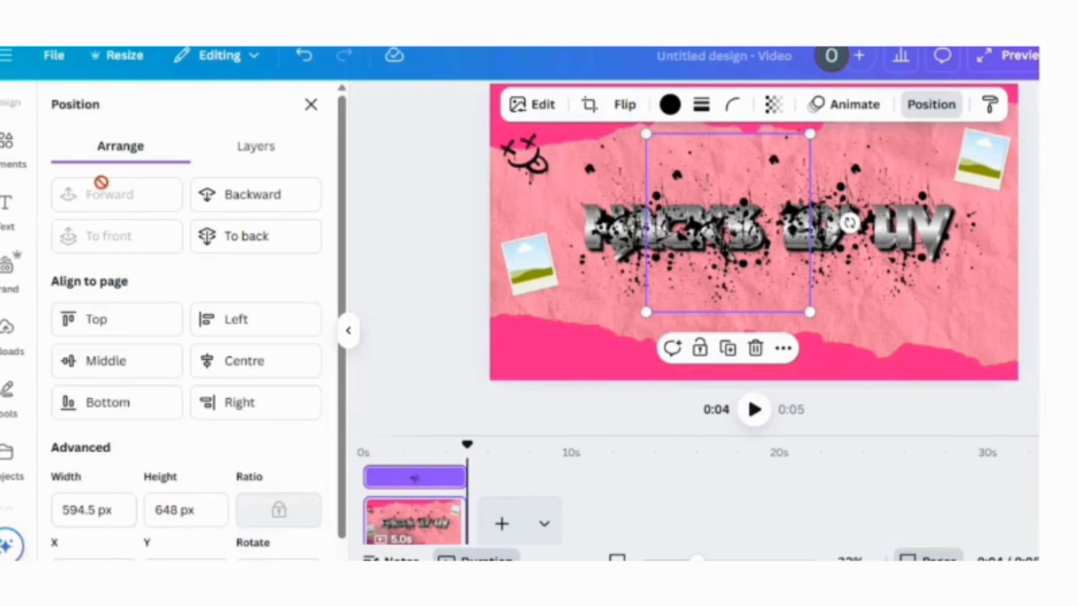
{"action": "left_click", "coordinate": [253, 147]}
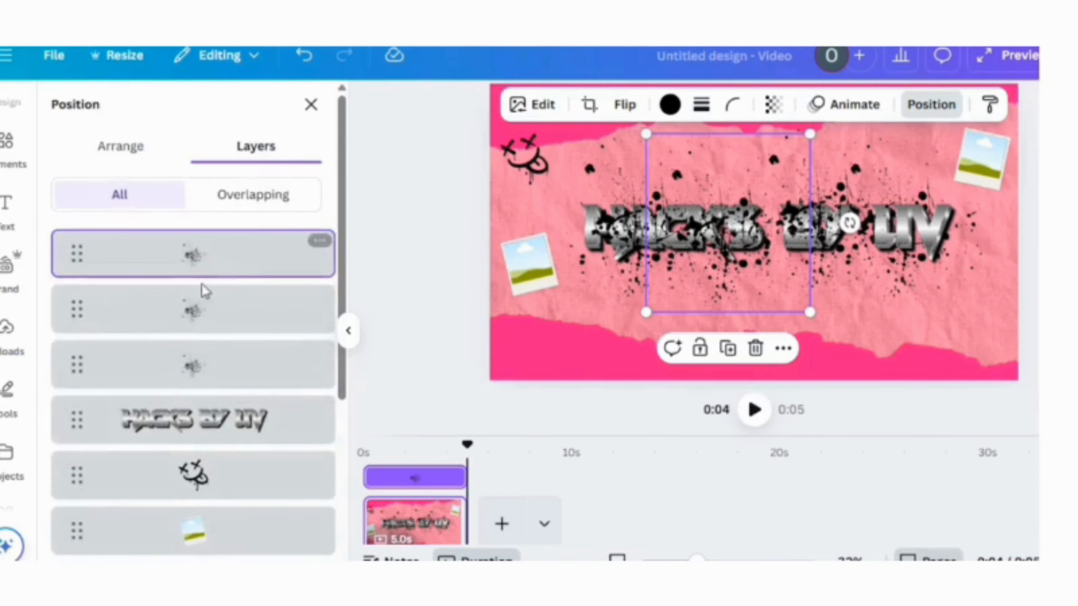
{"action": "left_click_drag", "start_coordinate": [189, 418], "coordinate": [207, 216]}
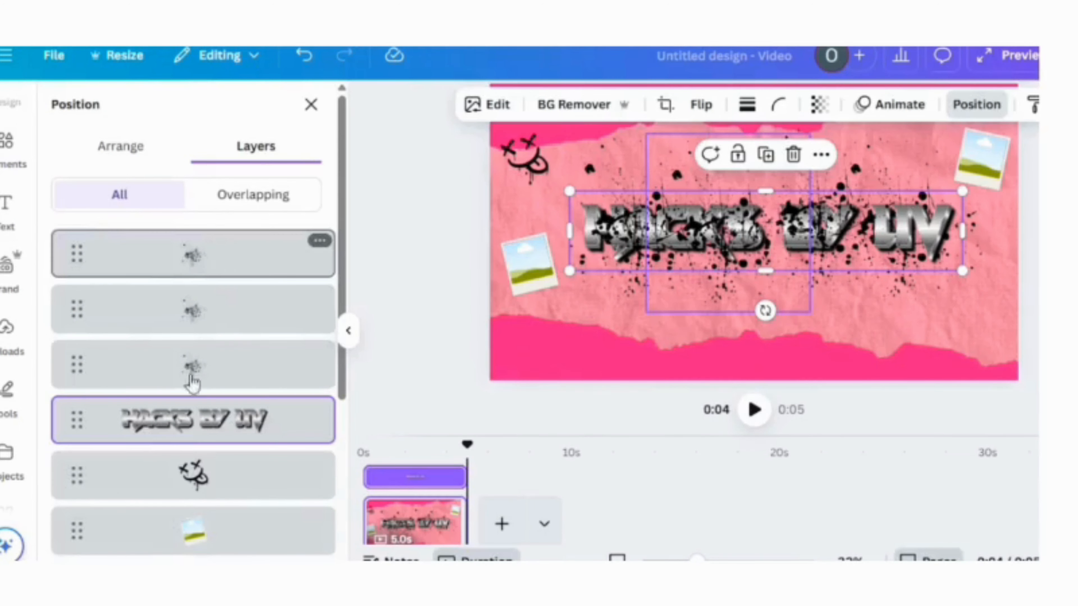
{"action": "left_click_drag", "start_coordinate": [186, 425], "coordinate": [182, 244]}
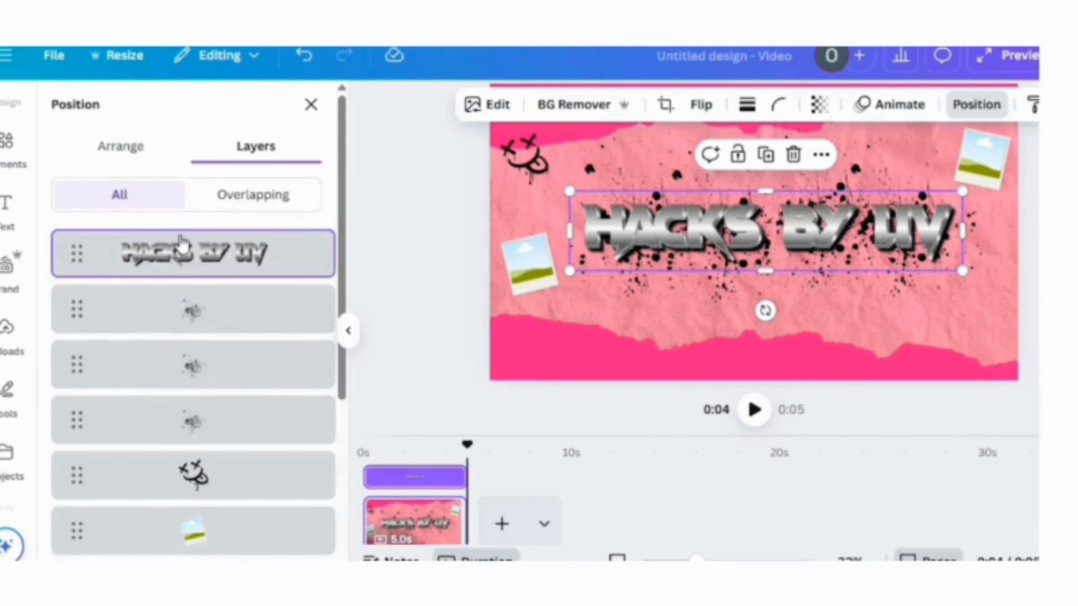
{"action": "left_click", "coordinate": [442, 267]}
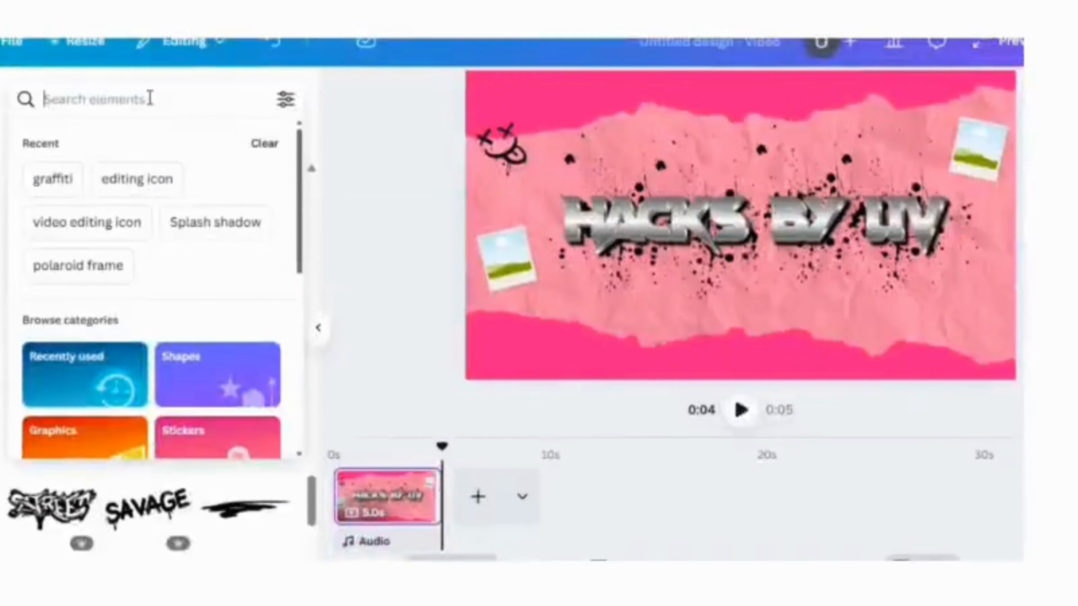
Search the elements for "subscribe" videos and add the 6-second purple subscribe-button clip to the page.
{"action": "type", "text": "Su"}
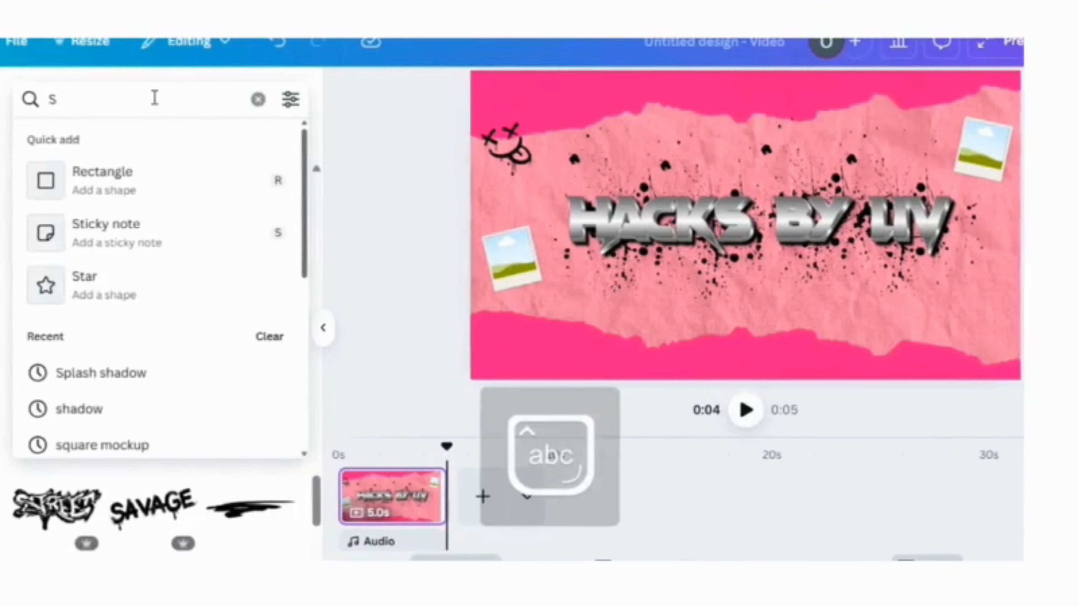
{"action": "type", "text": "b"}
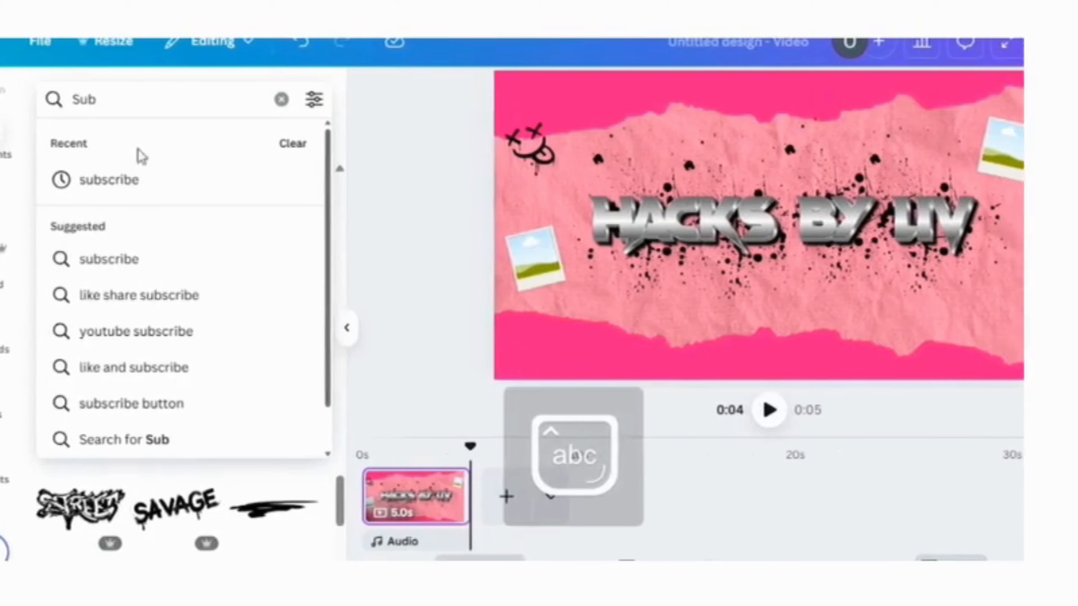
{"action": "left_click", "coordinate": [137, 271]}
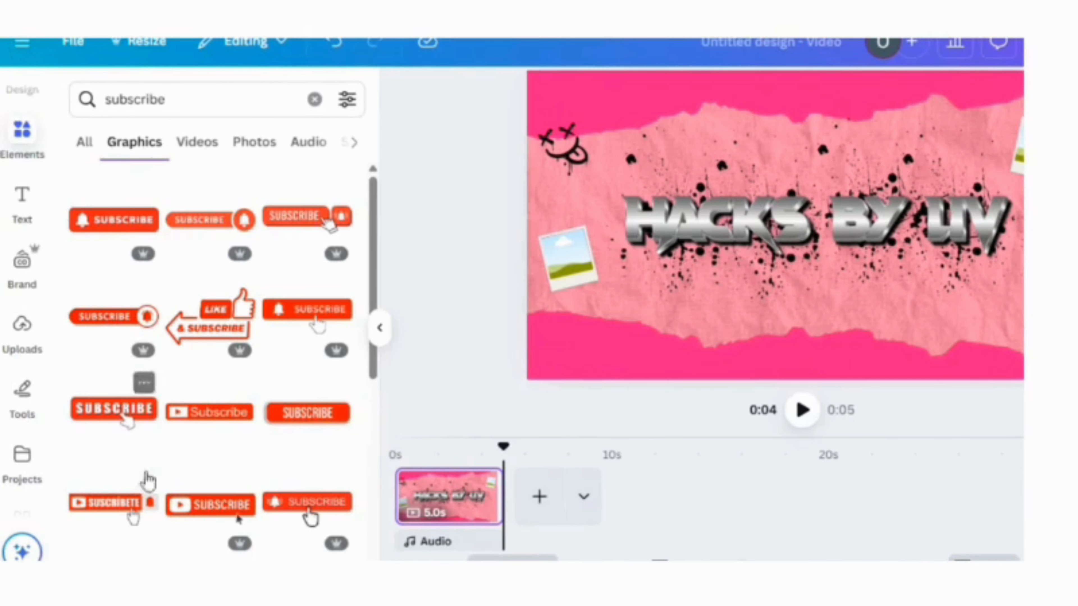
{"action": "left_click", "coordinate": [196, 144]}
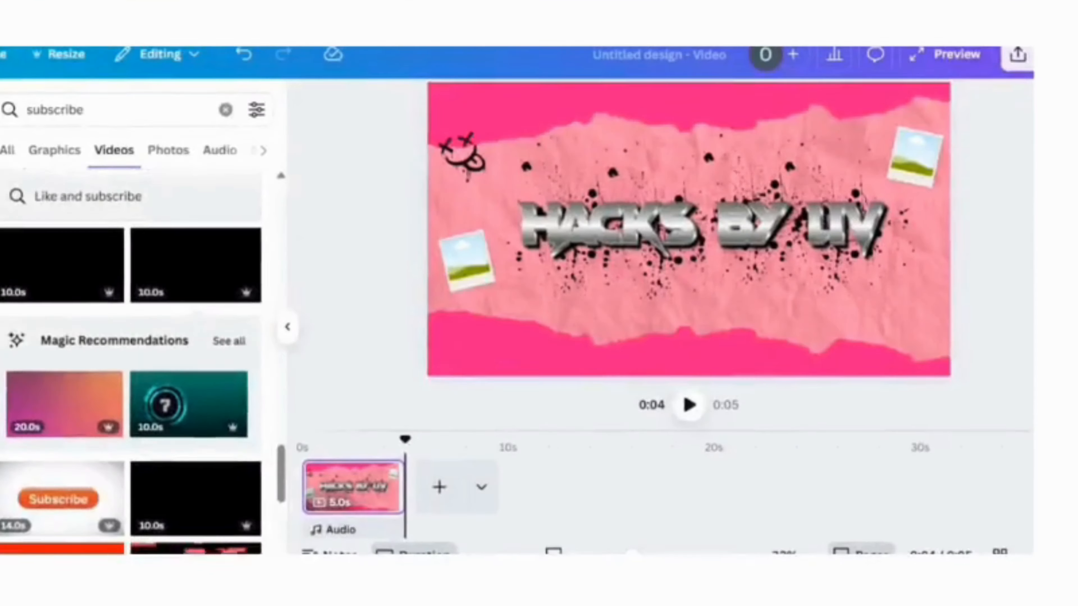
{"action": "scroll", "coordinate": [135, 361], "scroll_direction": "down", "scroll_amount": 6}
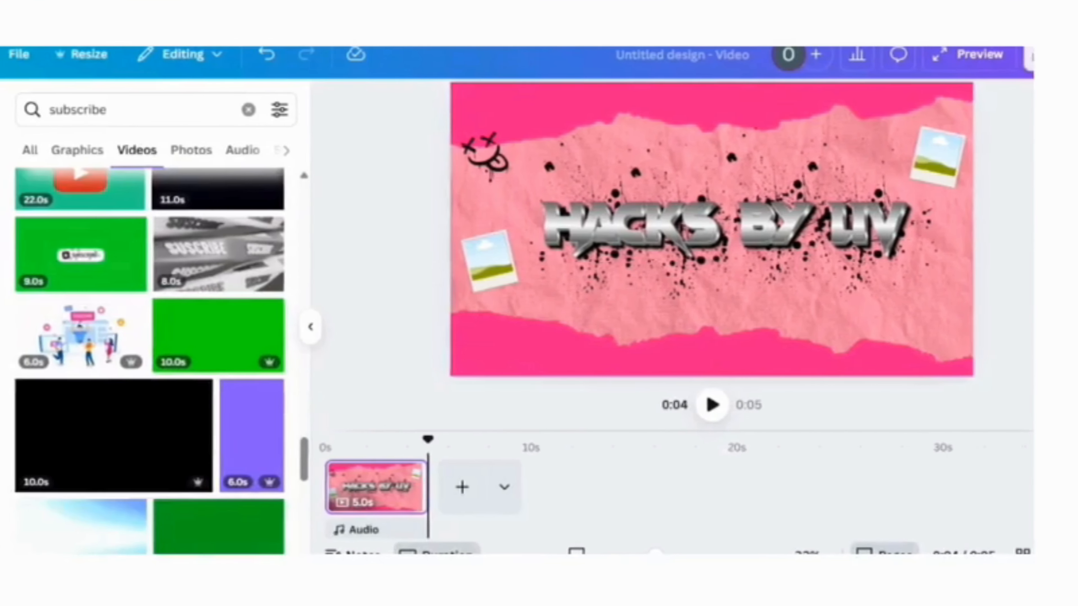
{"action": "scroll", "coordinate": [153, 361], "scroll_direction": "down", "scroll_amount": 3}
{"action": "mouse_move", "coordinate": [279, 358]}
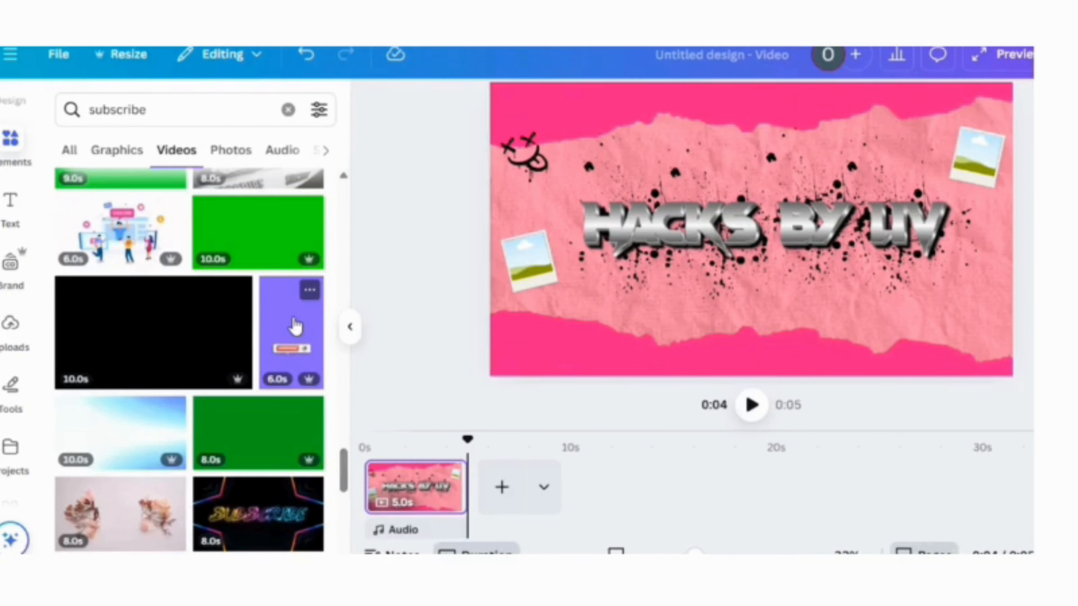
{"action": "left_click", "coordinate": [295, 326]}
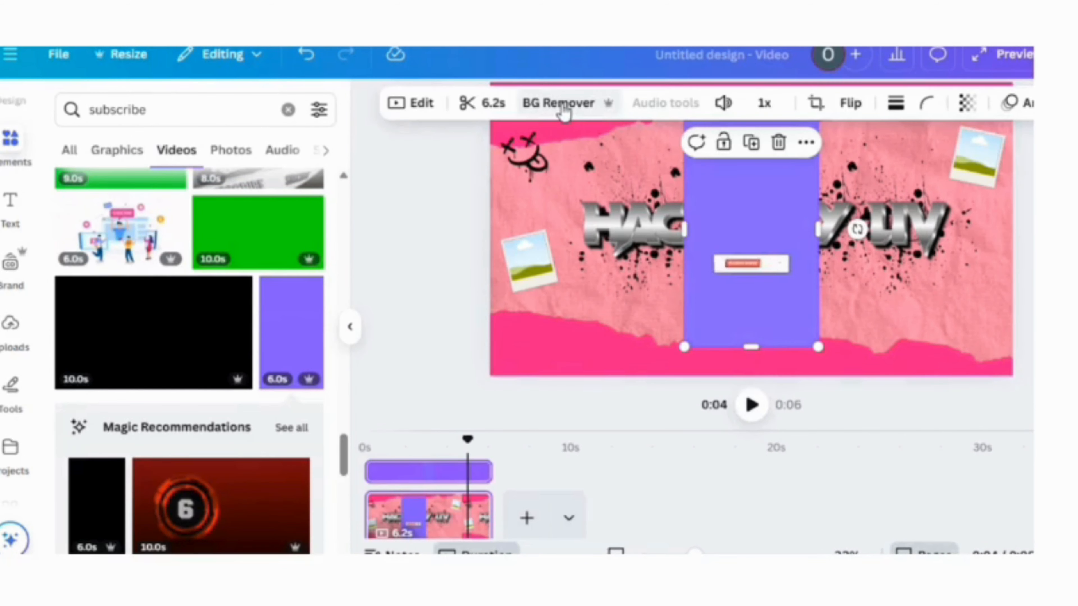
Remove the subscribe clip's background, then reduce it to a small box over the page's lower-right area.
{"action": "left_click", "coordinate": [563, 106]}
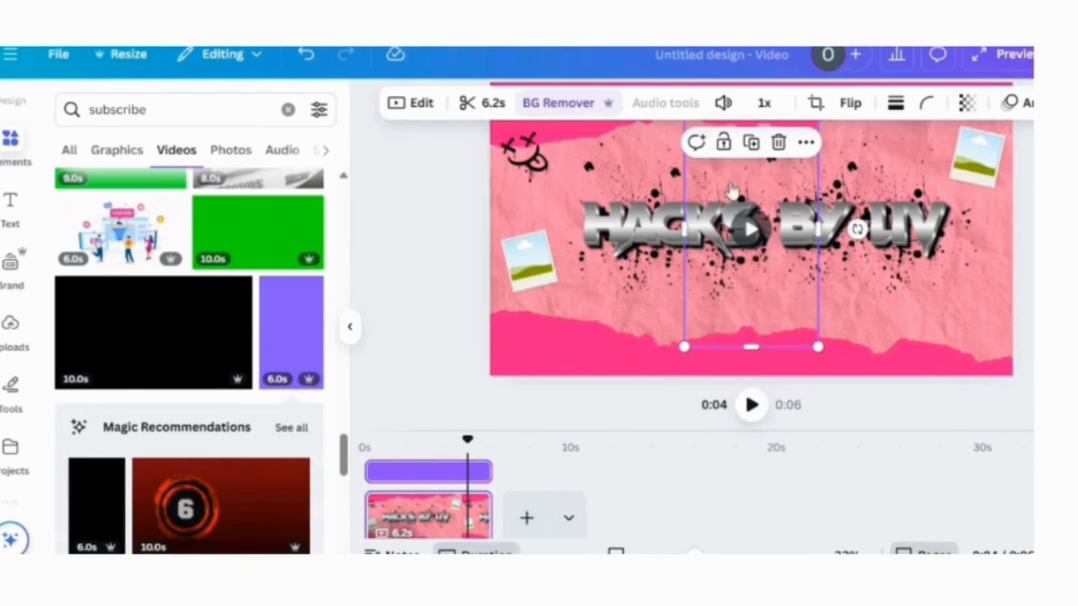
{"action": "left_click", "coordinate": [748, 230]}
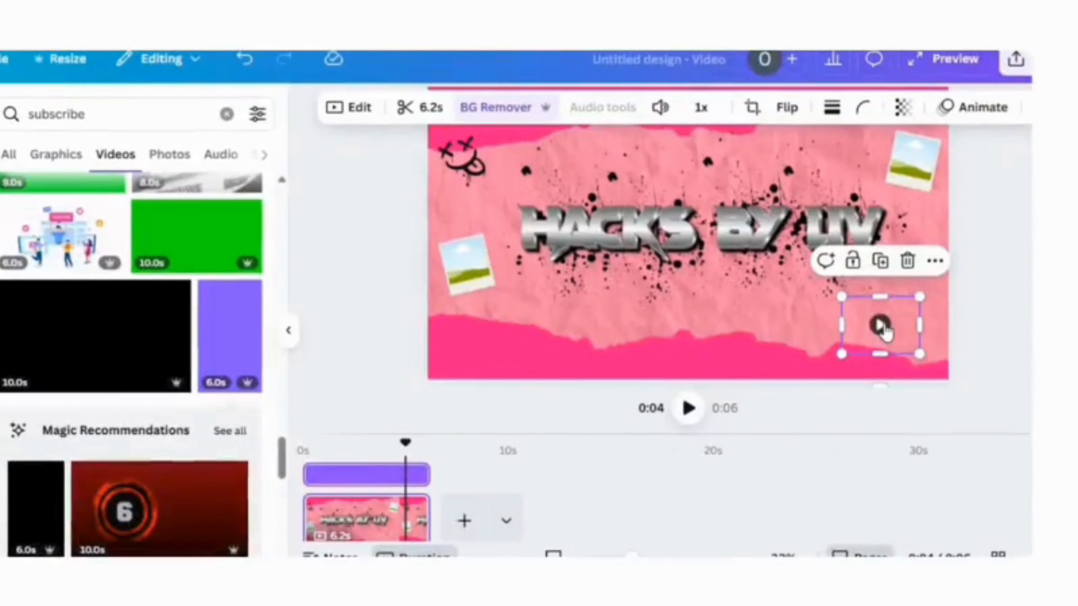
{"action": "left_click", "coordinate": [984, 317]}
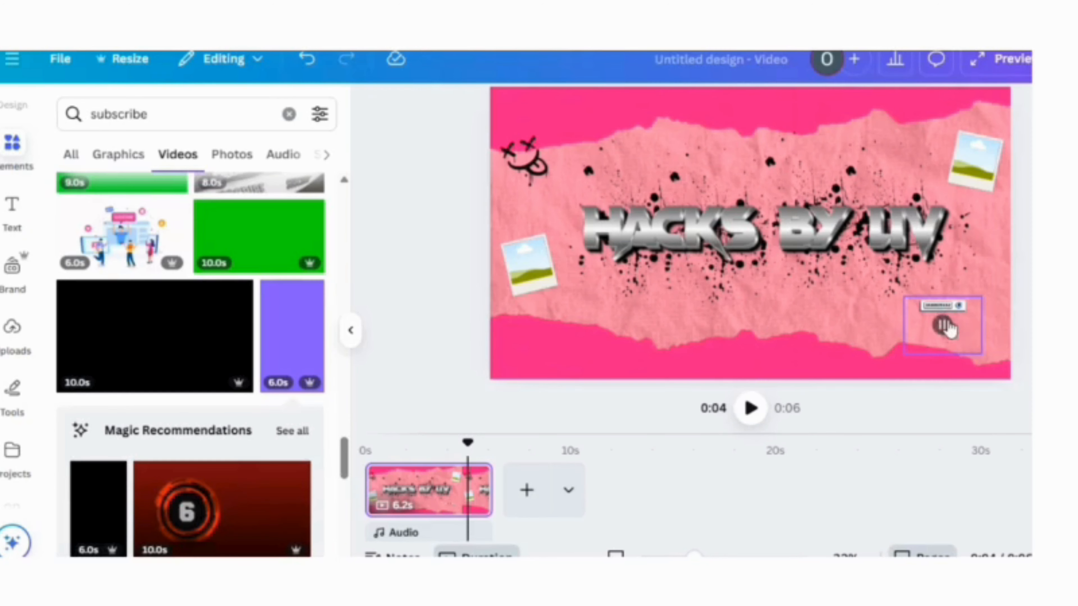
Reposition the subscribe clip in the lower-left corner of the page, on the pink strip below the torn paper.
{"action": "left_click", "coordinate": [946, 329]}
{"action": "left_click_drag", "start_coordinate": [946, 329], "coordinate": [981, 341]}
{"action": "left_click_drag", "start_coordinate": [970, 386], "coordinate": [945, 395]}
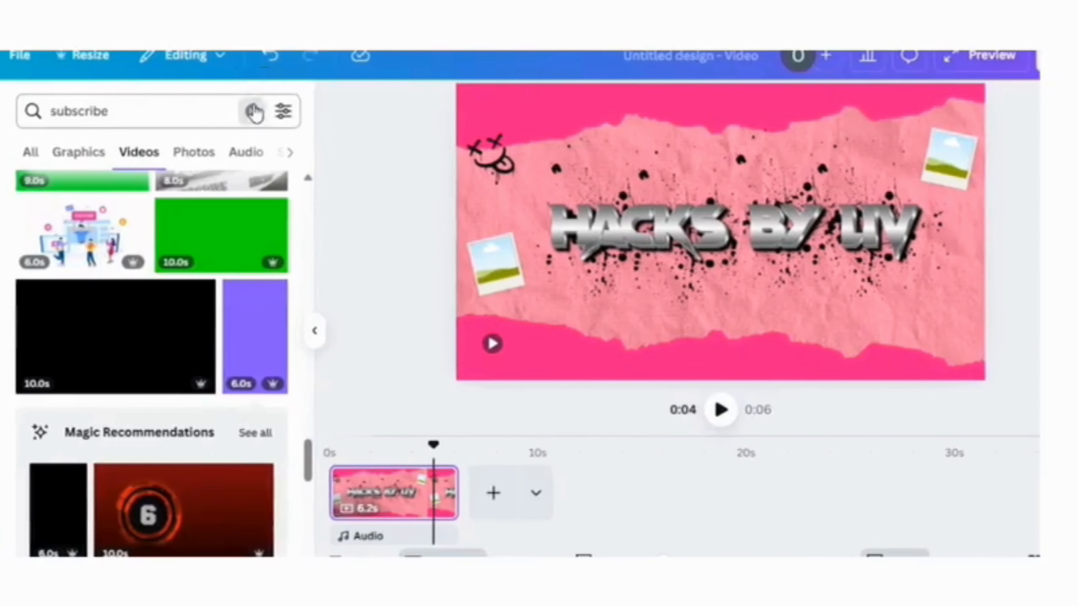
Place a third polaroid frame at the page's lower right and fill the left polaroid with the uploaded blue August booking flyer.
{"action": "left_click", "coordinate": [232, 110]}
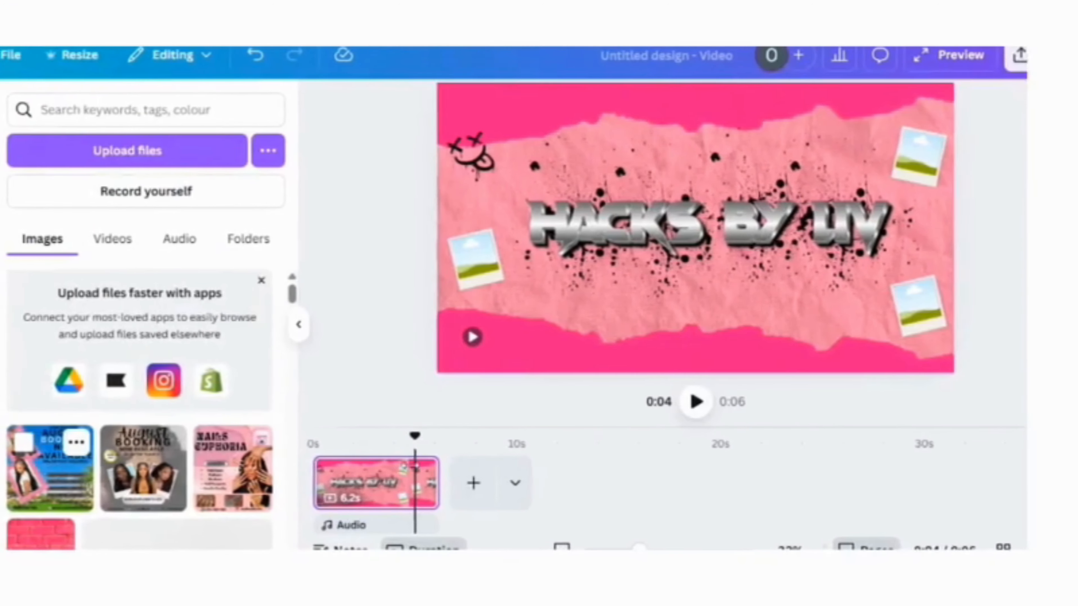
{"action": "left_click", "coordinate": [68, 466]}
{"action": "left_click_drag", "start_coordinate": [667, 203], "coordinate": [523, 264]}
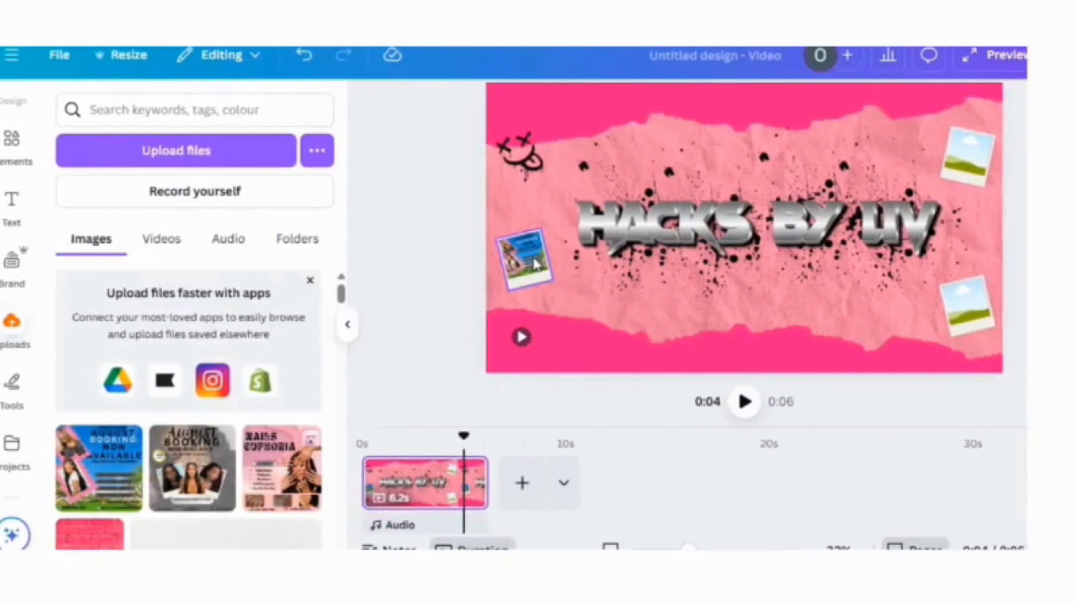
{"action": "double_click", "coordinate": [537, 259]}
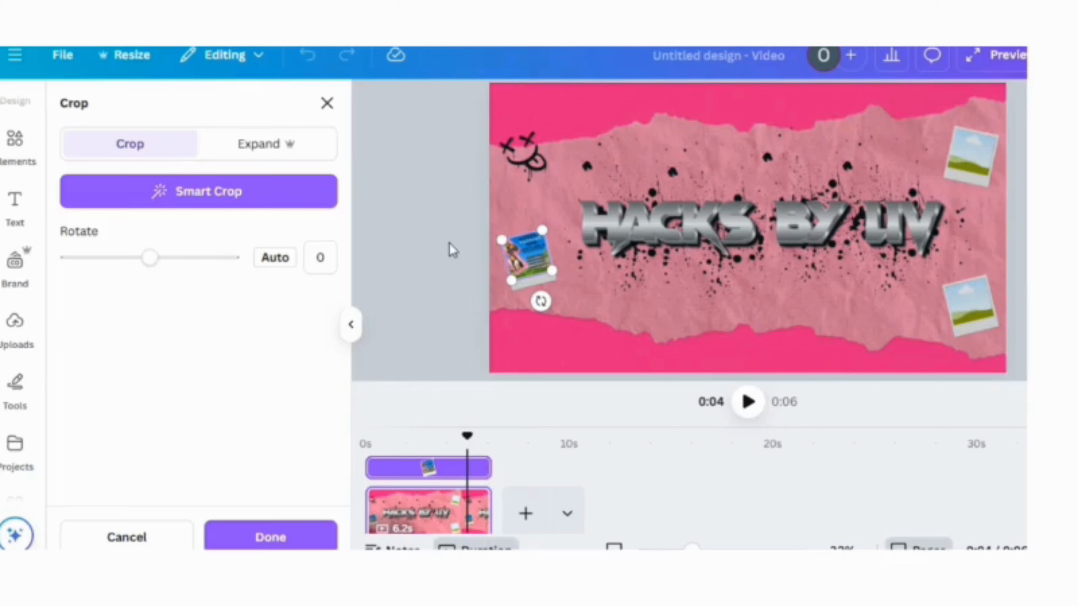
{"action": "left_click", "coordinate": [452, 251]}
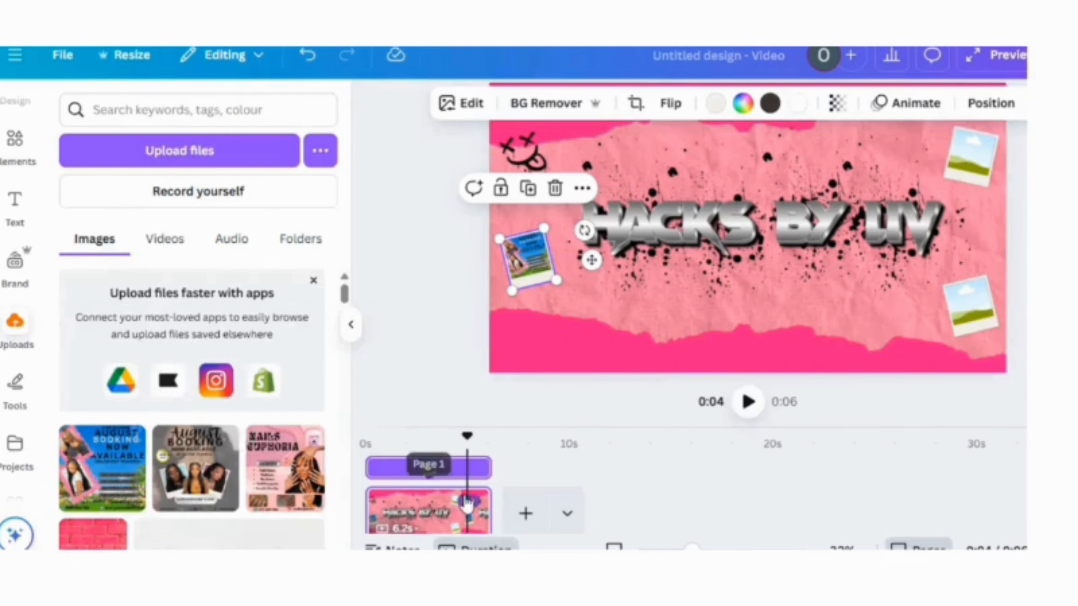
Fill the upper-right polaroid with the grey August booking flyer and the lower-right one with the "Nails Euphoria" flyer.
{"action": "left_click", "coordinate": [185, 482]}
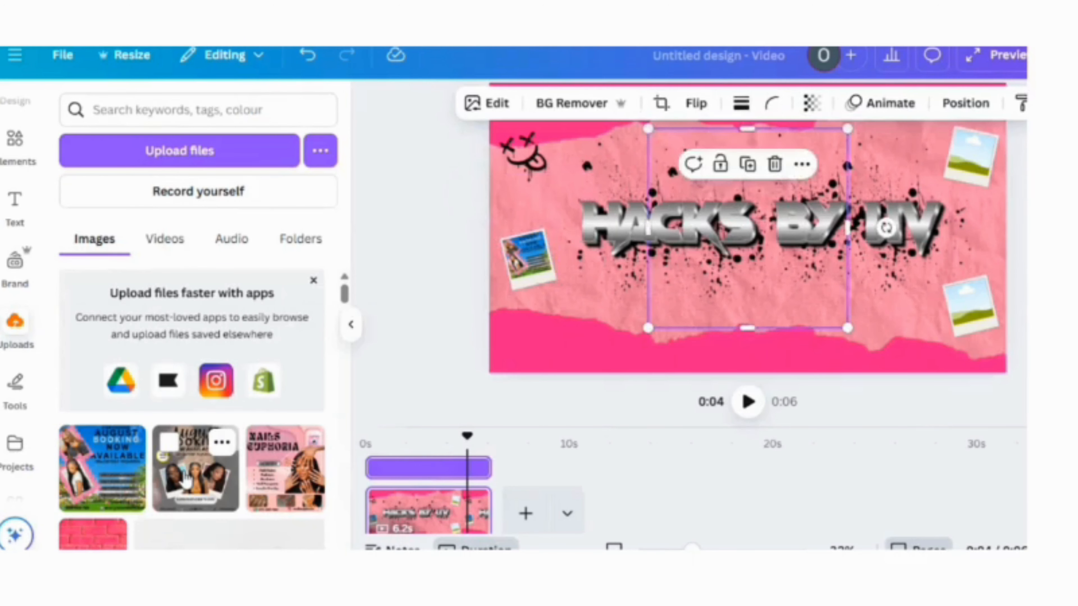
{"action": "left_click_drag", "start_coordinate": [772, 254], "coordinate": [969, 168]}
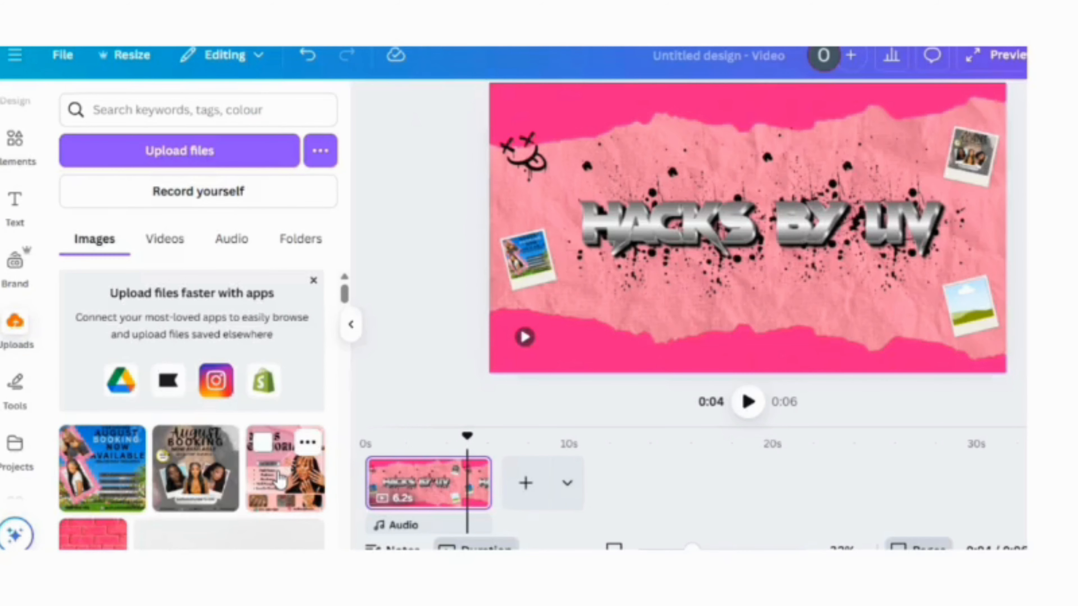
{"action": "left_click", "coordinate": [281, 479]}
{"action": "left_click_drag", "start_coordinate": [762, 246], "coordinate": [965, 313]}
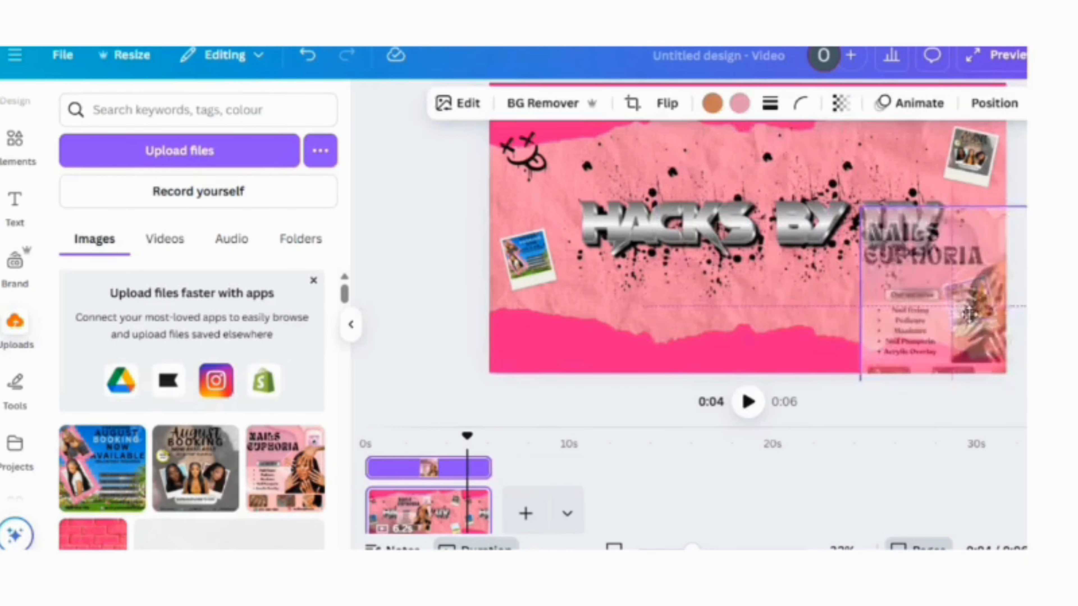
Add the uploaded illustration of a woman with a laptop, remove its background, and place it small beside the lower-right polaroid.
{"action": "key", "text": "Delete"}
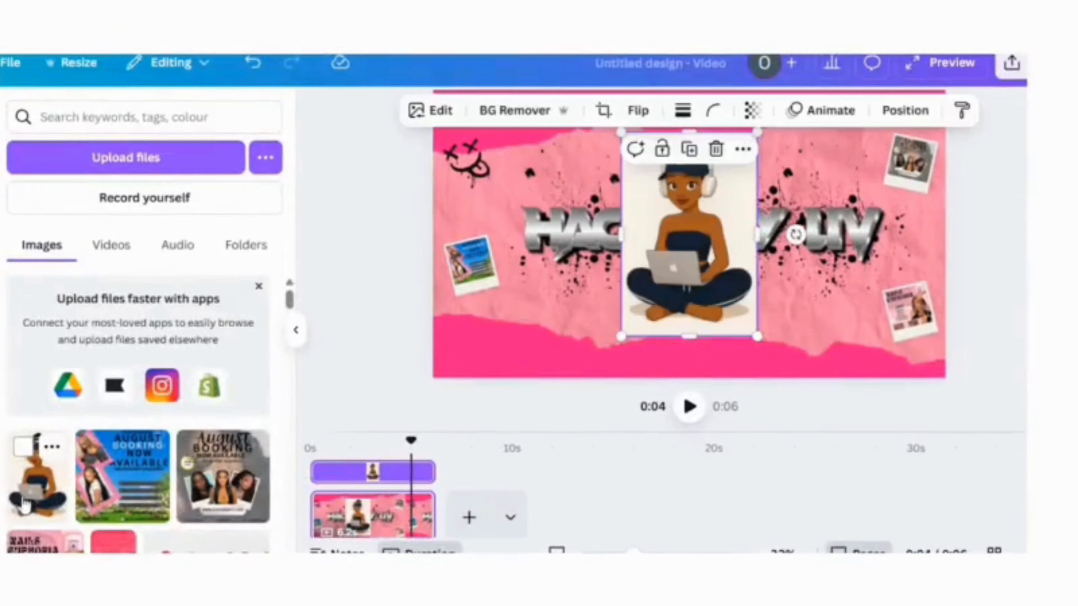
{"action": "left_click", "coordinate": [507, 111]}
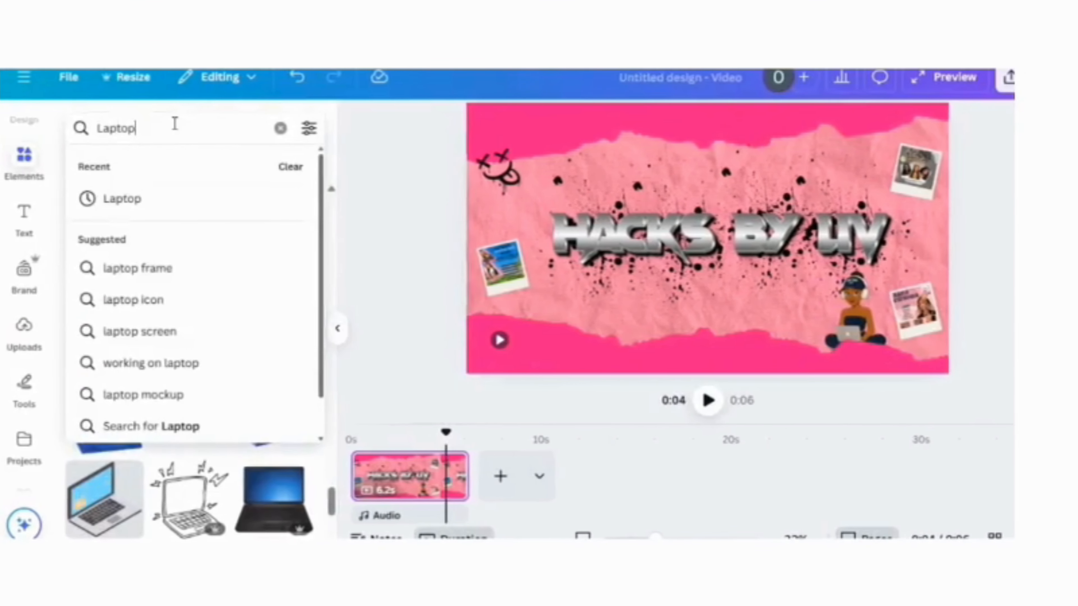
Search the audio elements for "youtube intro music".
{"action": "double_click", "coordinate": [157, 128]}
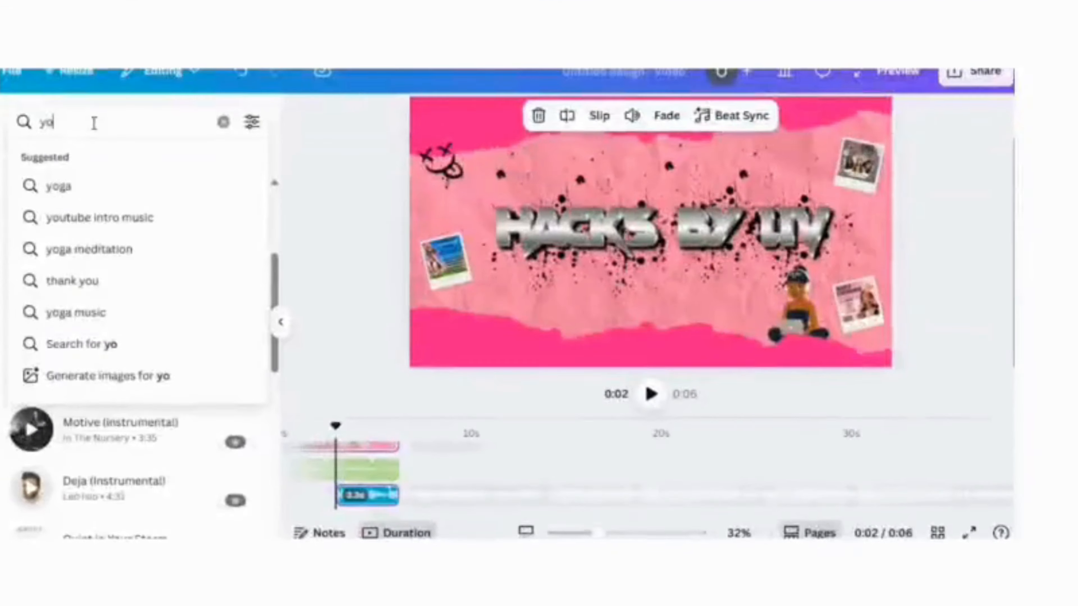
{"action": "type", "text": "utu"}
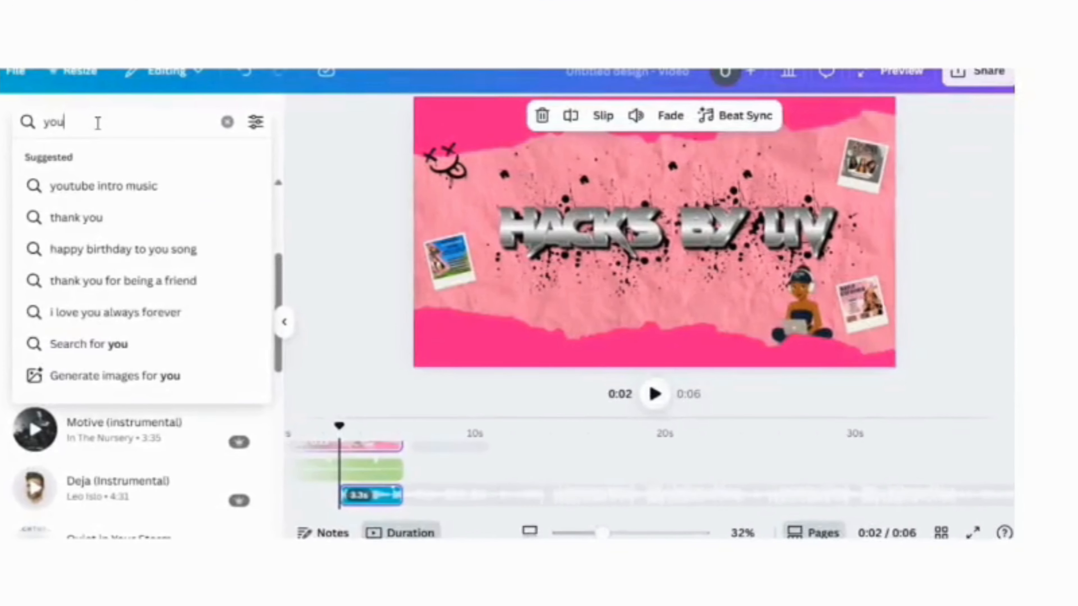
{"action": "type", "text": "be"}
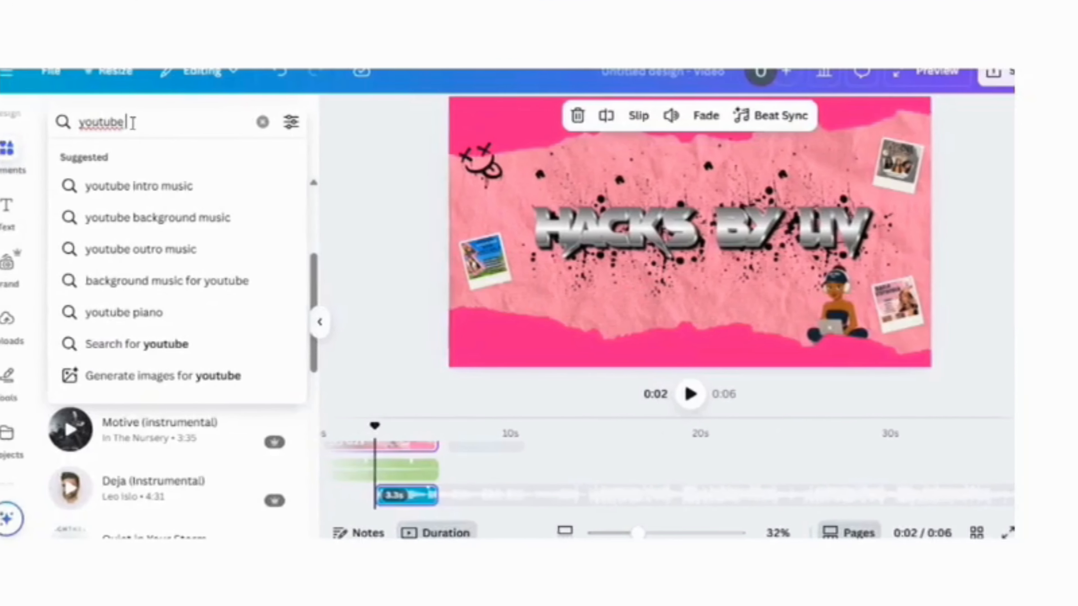
{"action": "left_click", "coordinate": [142, 189]}
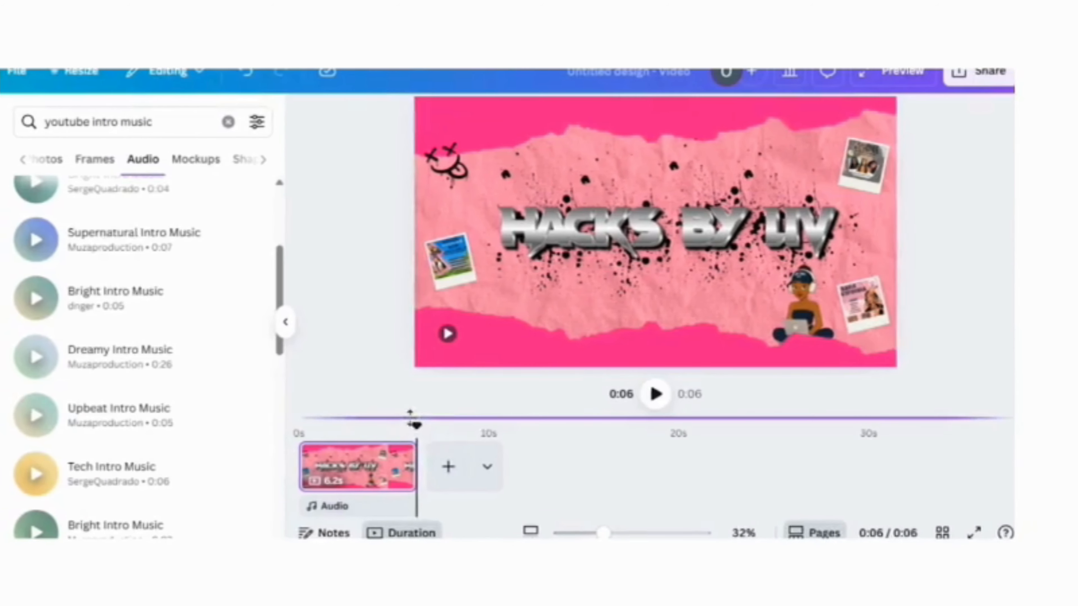
Add the 6-second "Happy Intro Music" track from the start of the timeline and play the video with it.
{"action": "left_click_drag", "start_coordinate": [410, 422], "coordinate": [302, 422]}
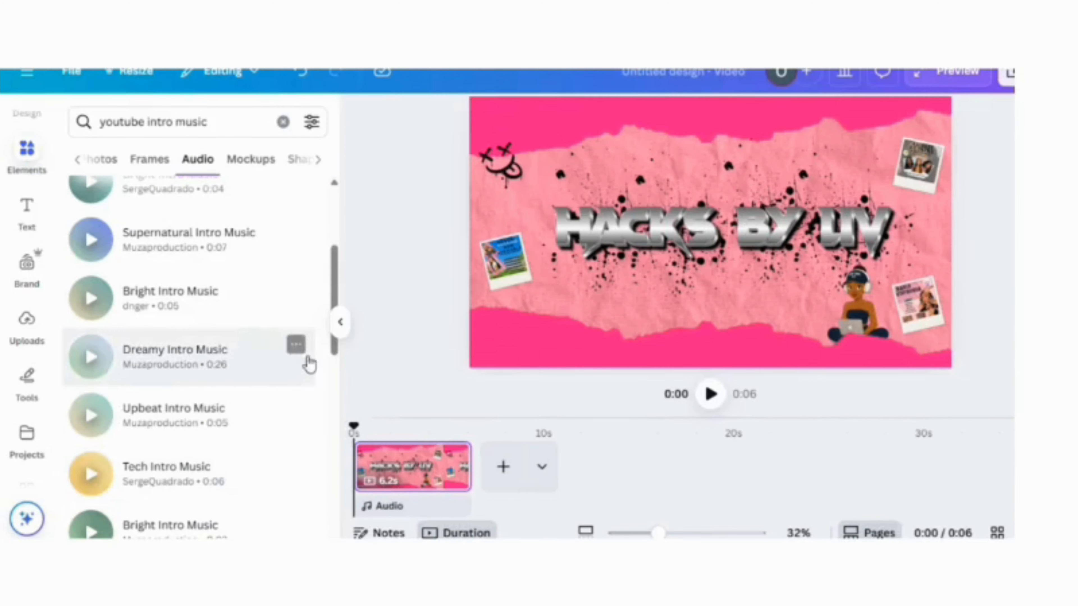
{"action": "scroll", "coordinate": [196, 357], "scroll_direction": "down", "scroll_amount": 5}
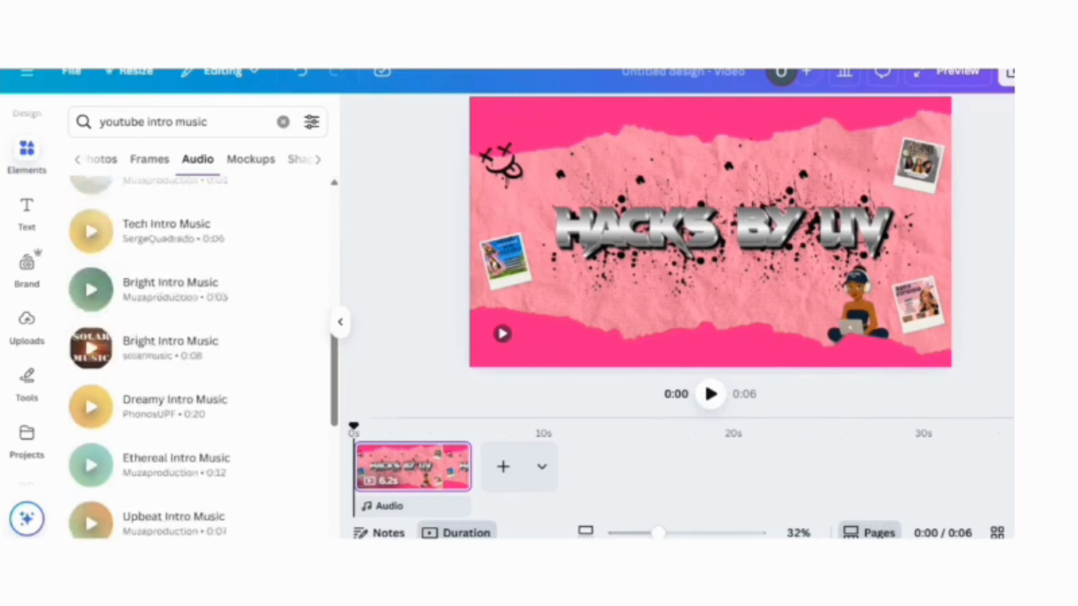
{"action": "scroll", "coordinate": [195, 357], "scroll_direction": "down", "scroll_amount": 1}
{"action": "scroll", "coordinate": [195, 357], "scroll_direction": "down", "scroll_amount": 8}
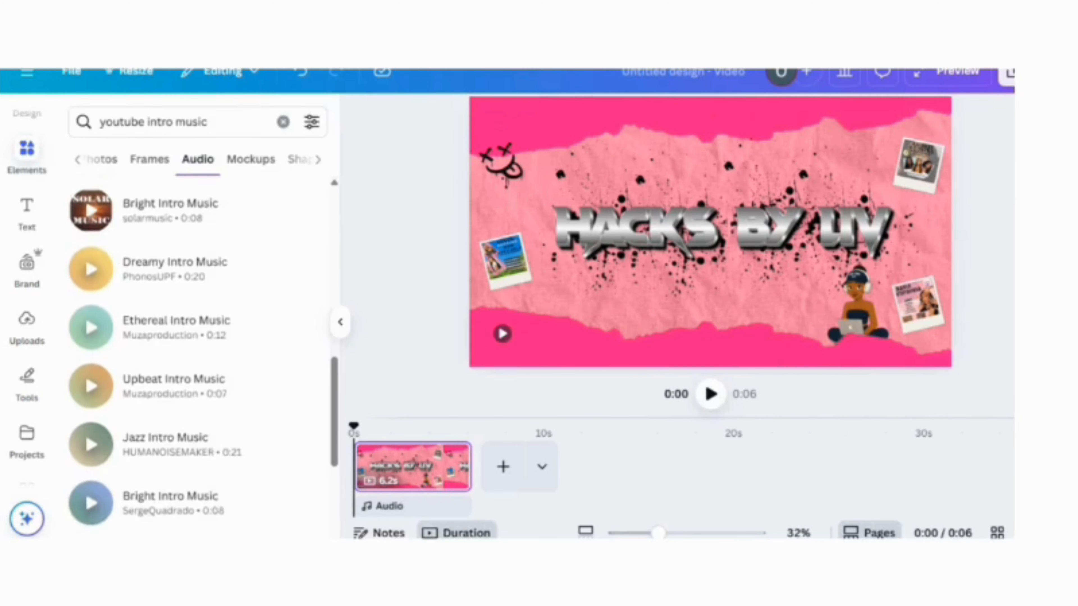
{"action": "scroll", "coordinate": [196, 357], "scroll_direction": "down", "scroll_amount": 1}
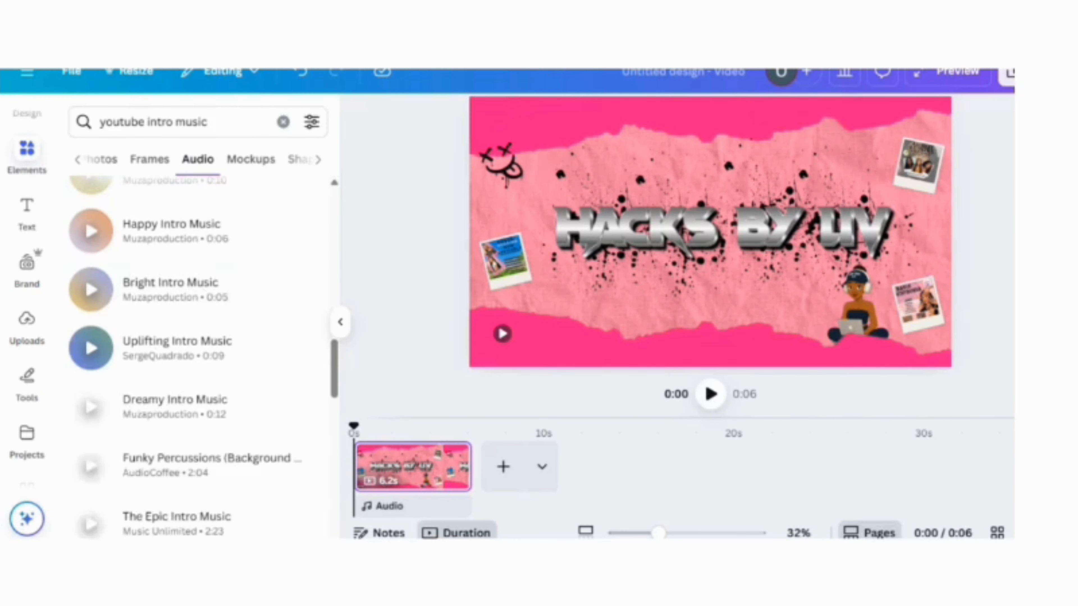
{"action": "left_click", "coordinate": [240, 226]}
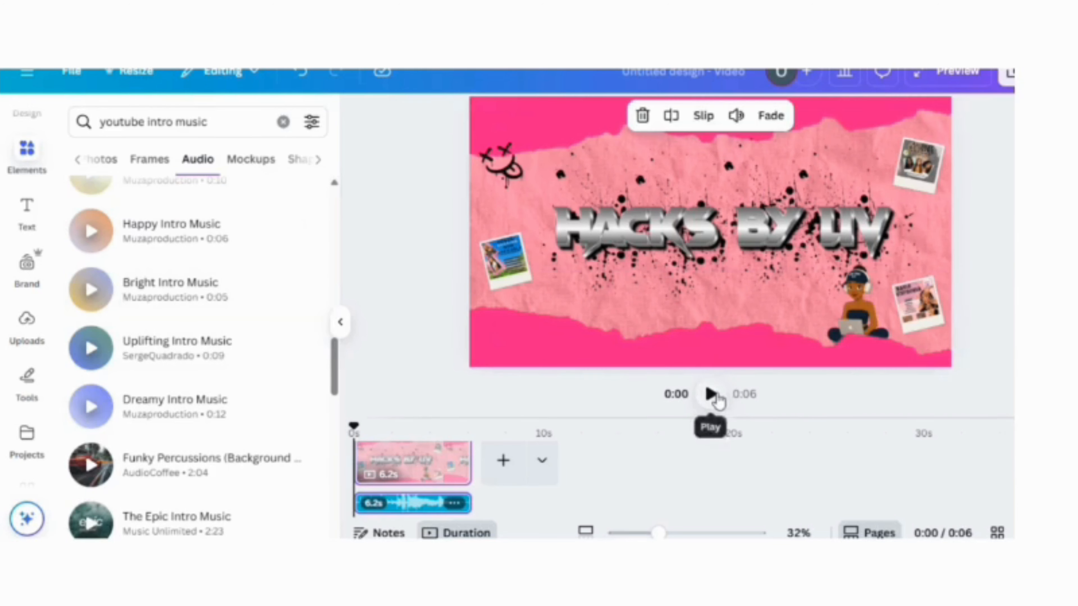
{"action": "left_click", "coordinate": [714, 394]}
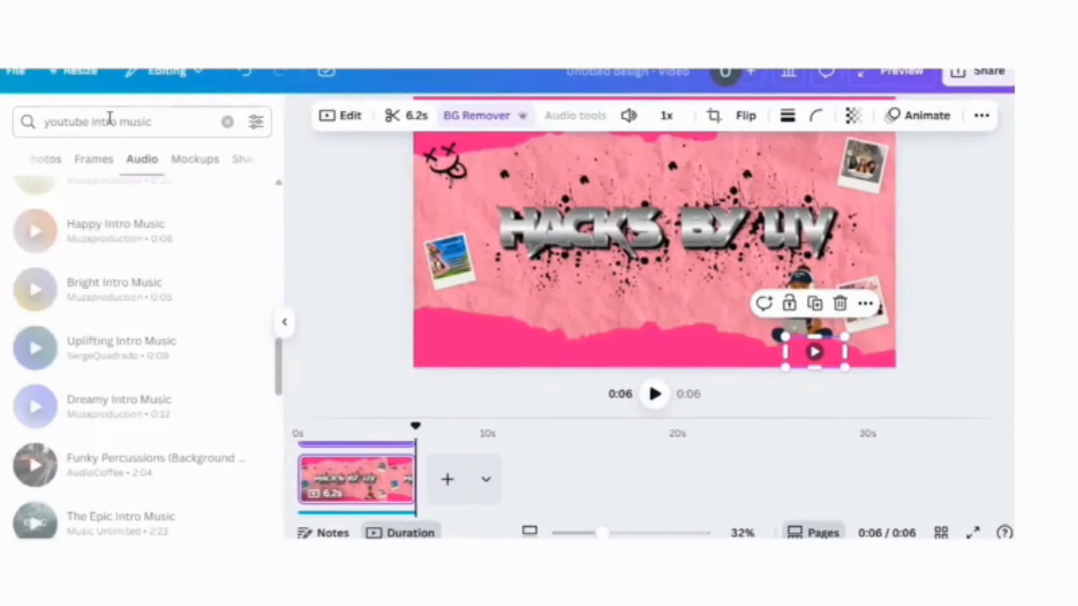
Replace the element search term with "instagram logo".
{"action": "left_click", "coordinate": [108, 119]}
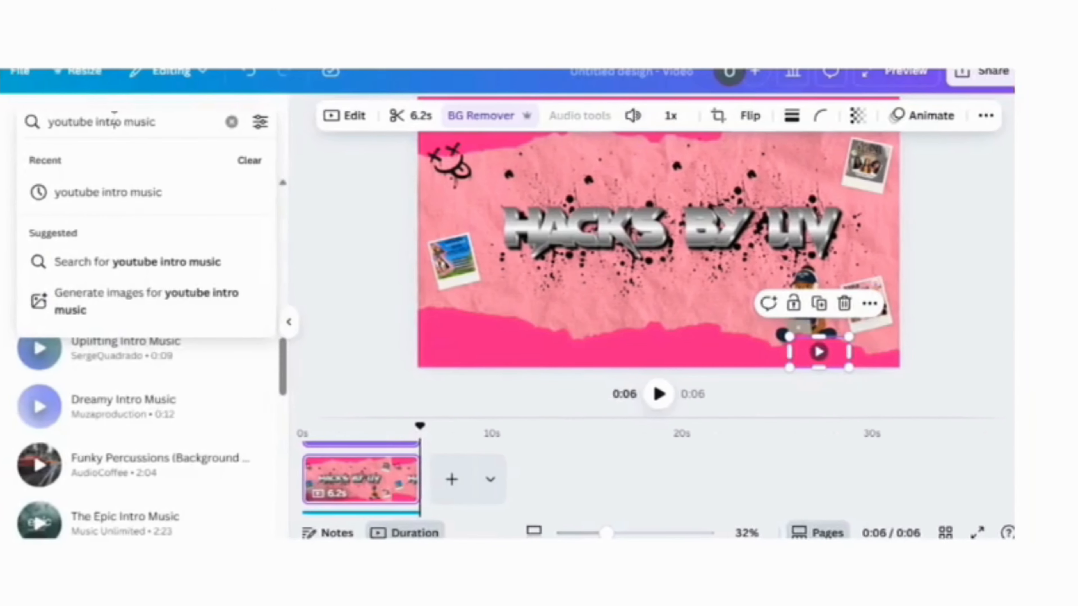
{"action": "left_click_drag", "start_coordinate": [210, 118], "coordinate": [60, 122]}
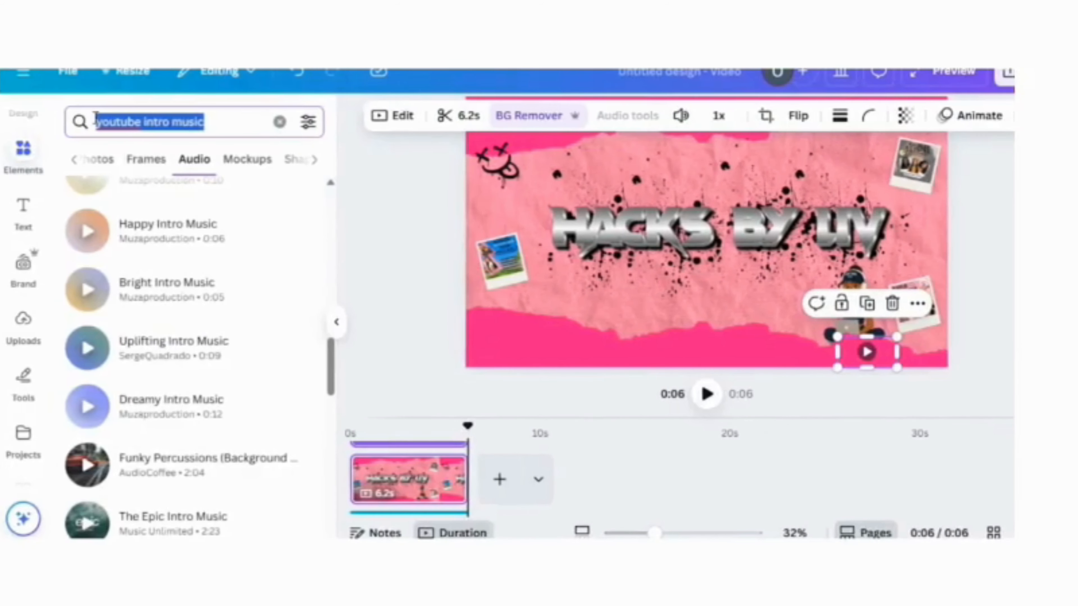
{"action": "key", "text": "BackSpace"}
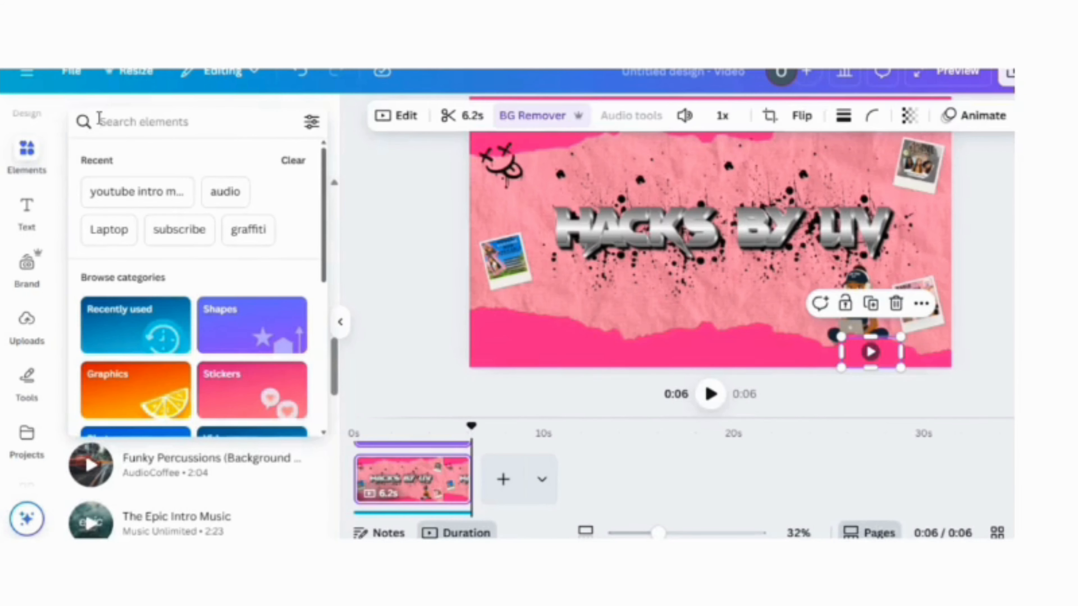
{"action": "key", "text": "Caps_Lock"}
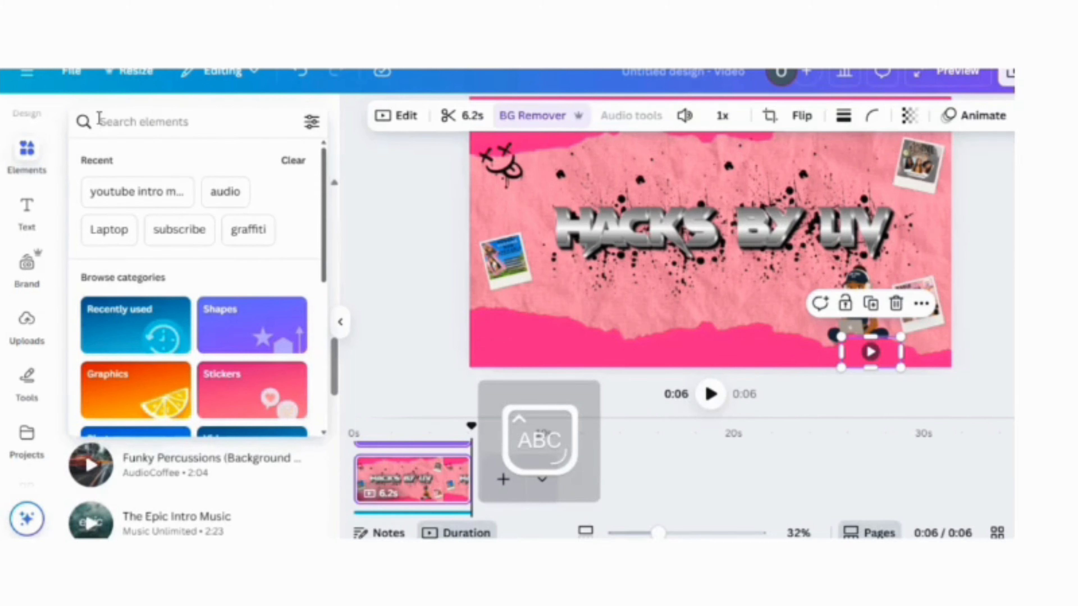
{"action": "key", "text": "Caps_Lock"}
{"action": "type", "text": "inst"}
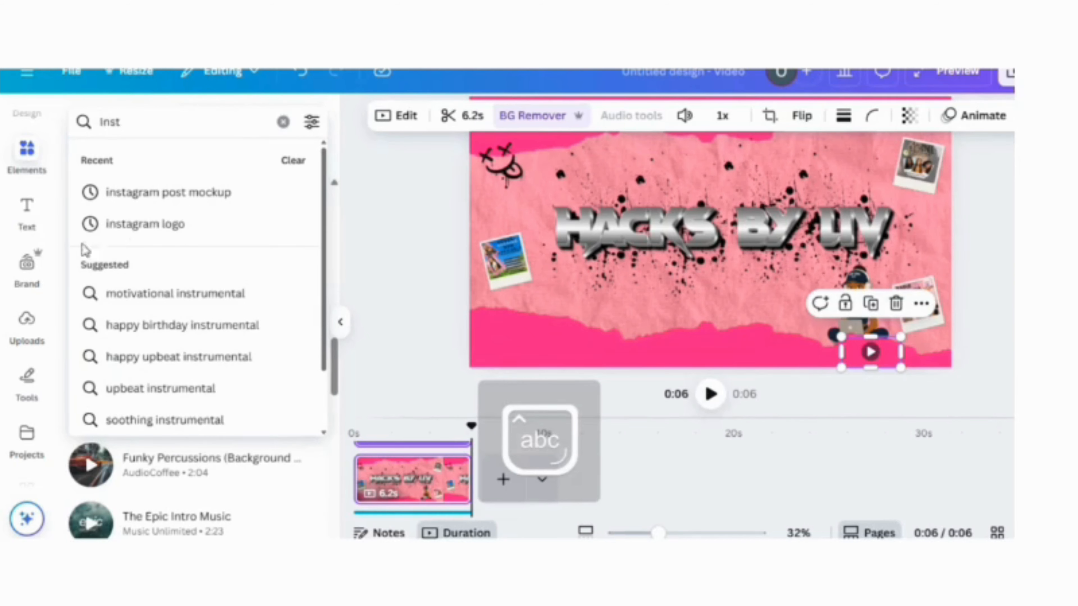
{"action": "left_click", "coordinate": [137, 226]}
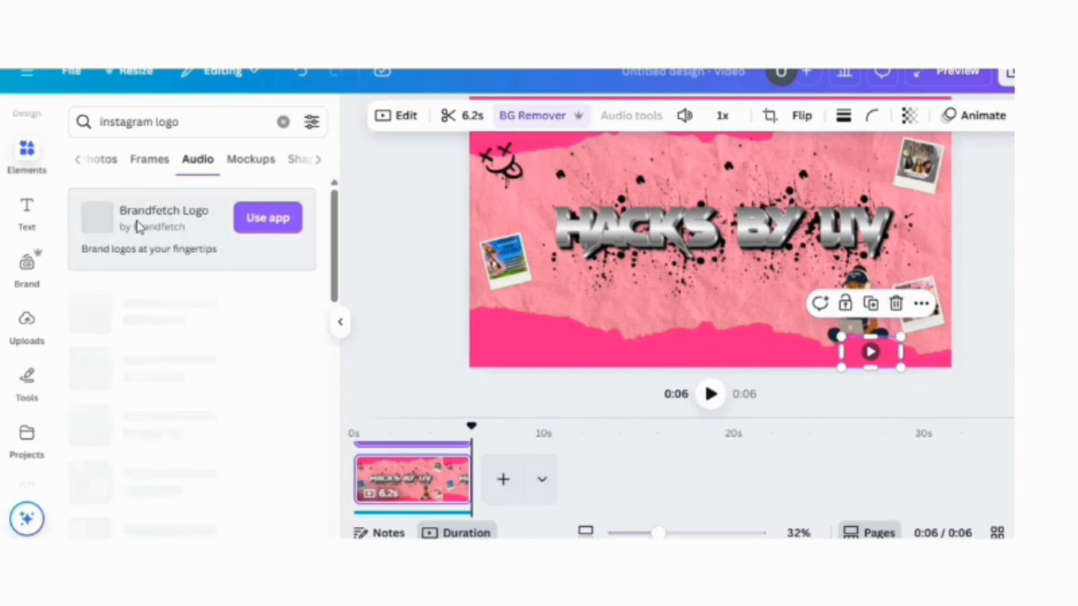
Add the round gradient Instagram logo graphic and place it very small in the lower-left pink area of the page.
{"action": "left_click", "coordinate": [80, 160]}
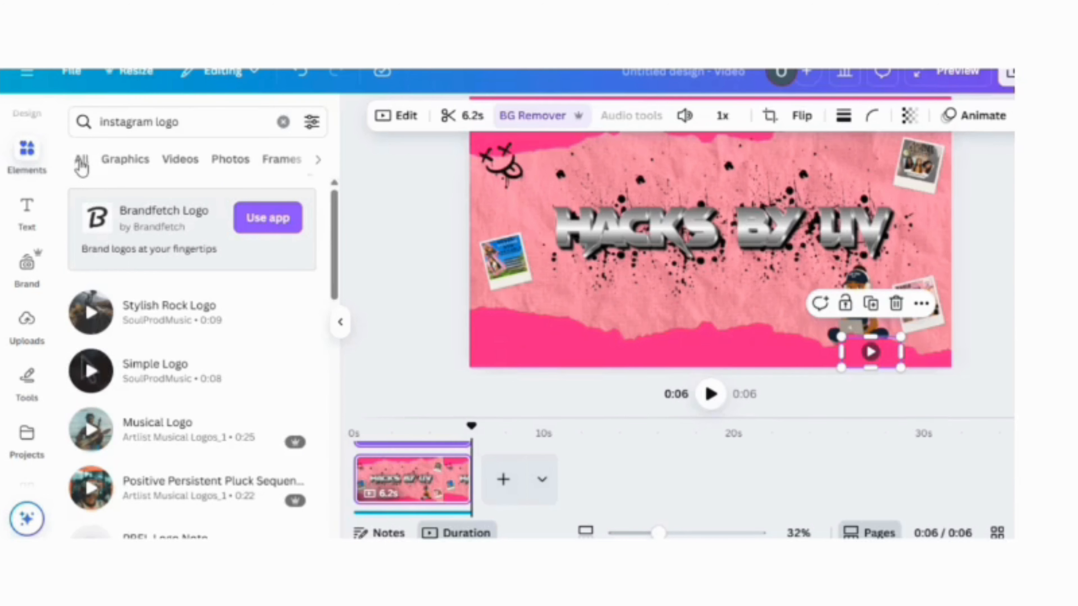
{"action": "left_click", "coordinate": [123, 160]}
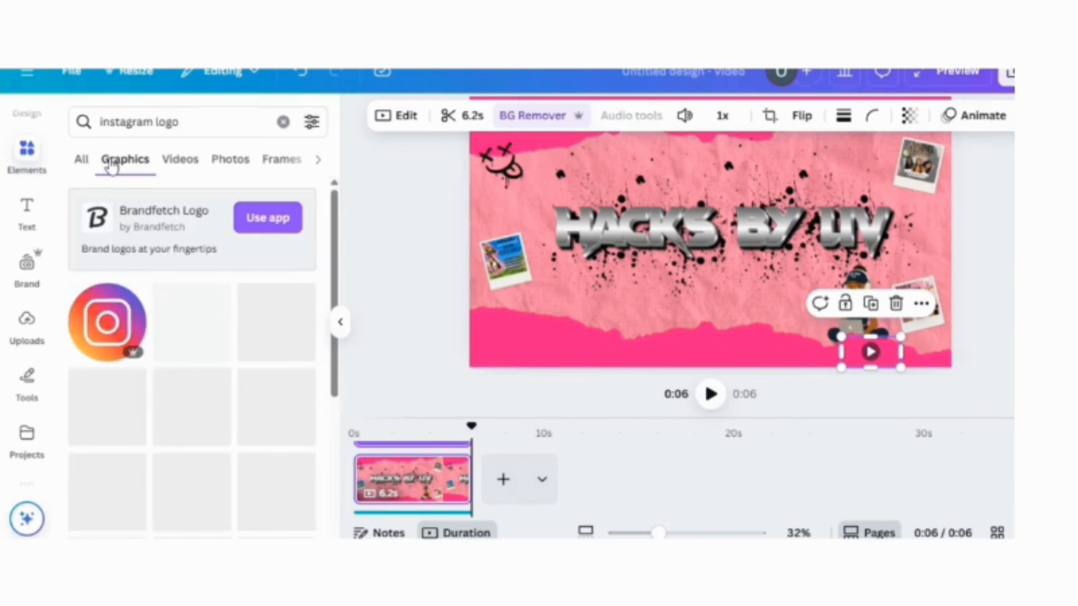
{"action": "left_click", "coordinate": [123, 336]}
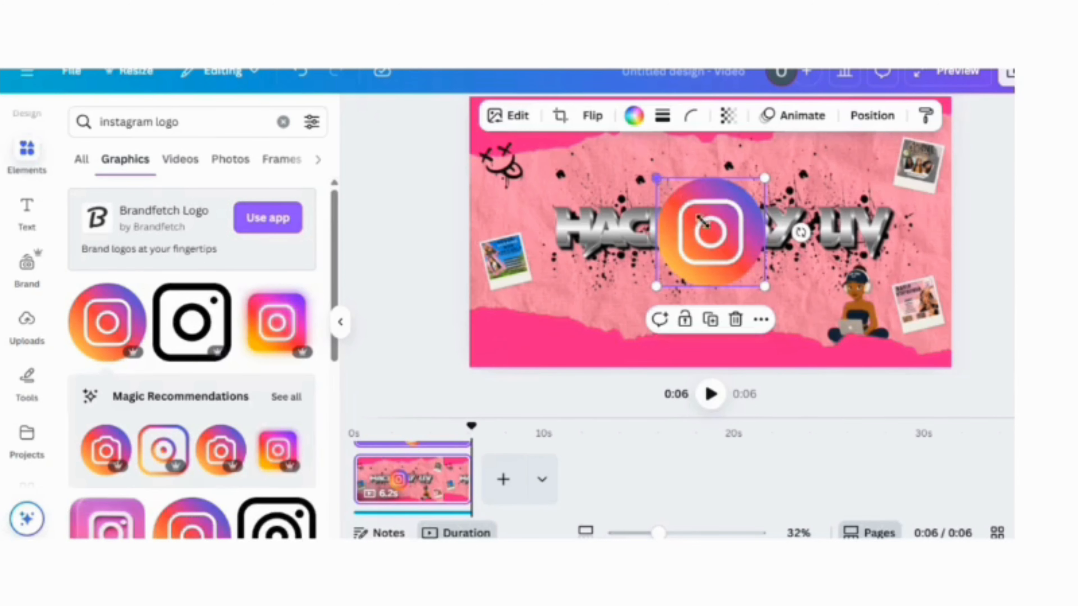
{"action": "left_click_drag", "start_coordinate": [700, 222], "coordinate": [541, 334]}
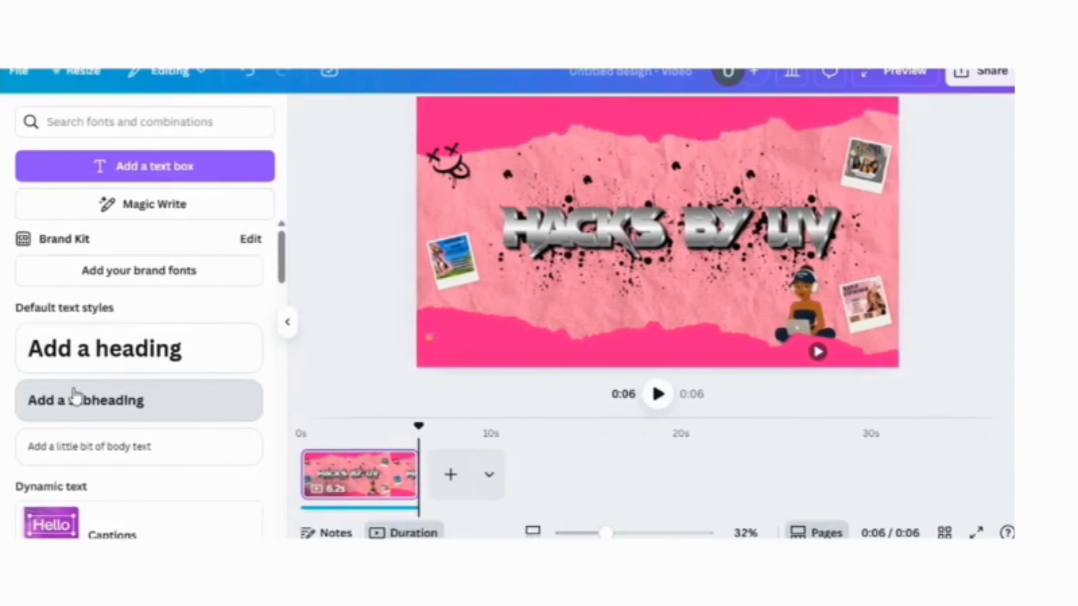
Add a subheading text reading "Hacks.byliv".
{"action": "left_click", "coordinate": [74, 397]}
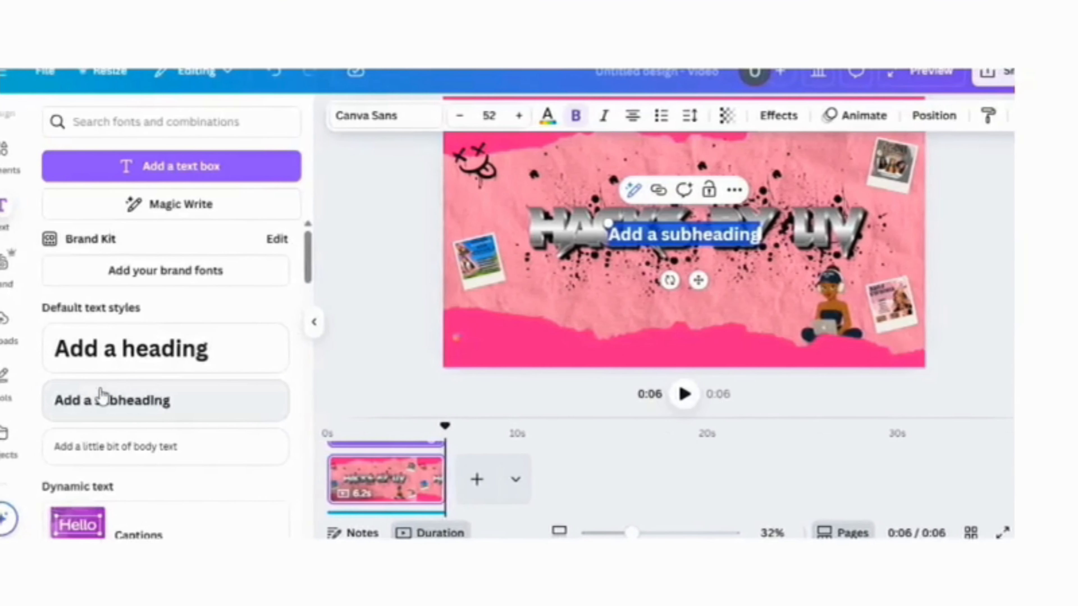
{"action": "type", "text": "H"}
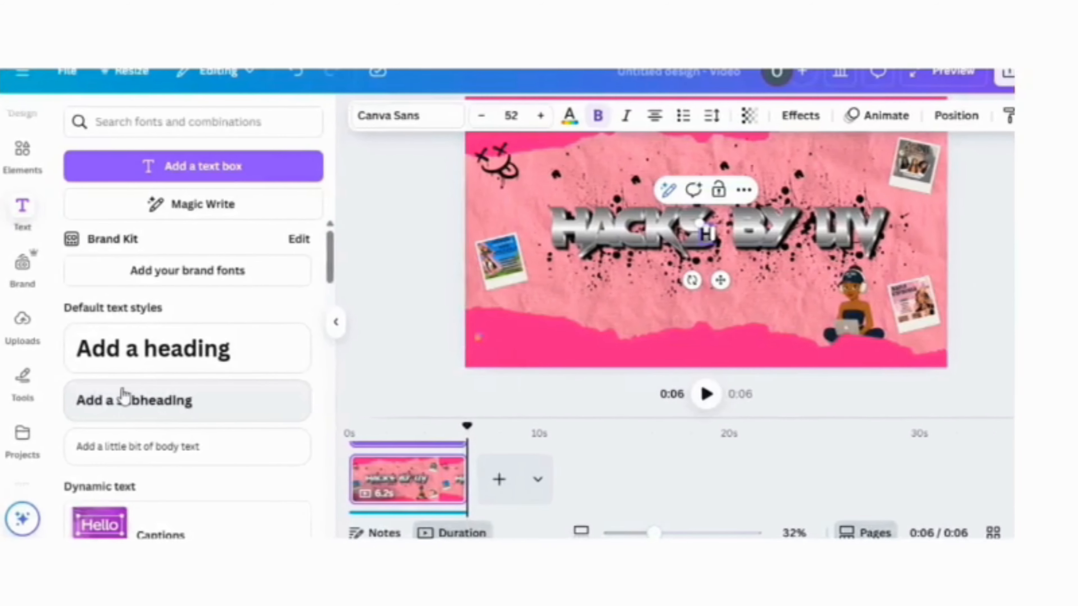
{"action": "type", "text": "ack"}
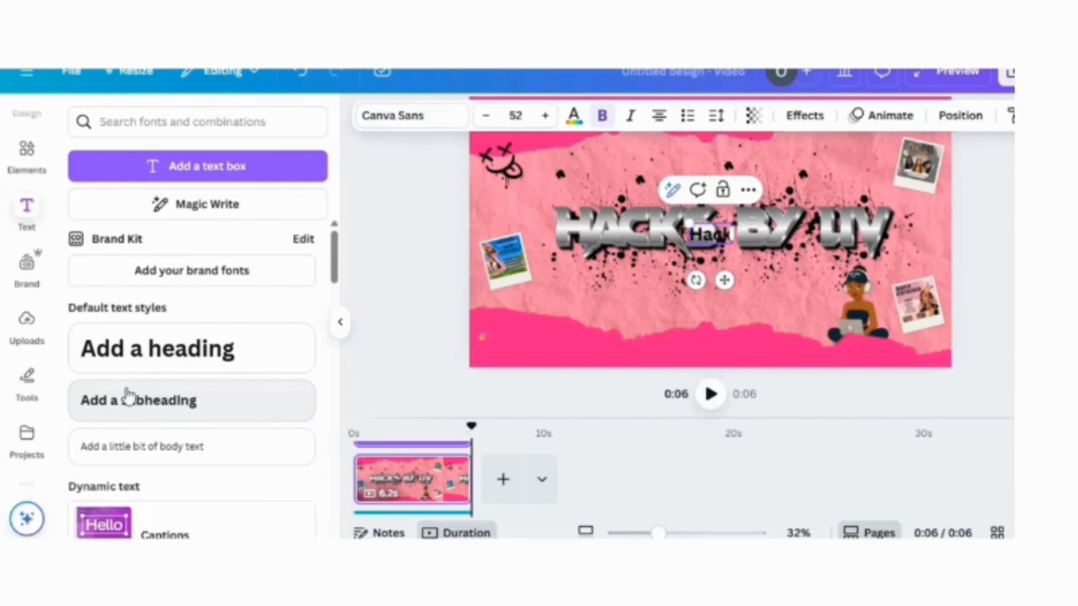
{"action": "type", "text": "s"}
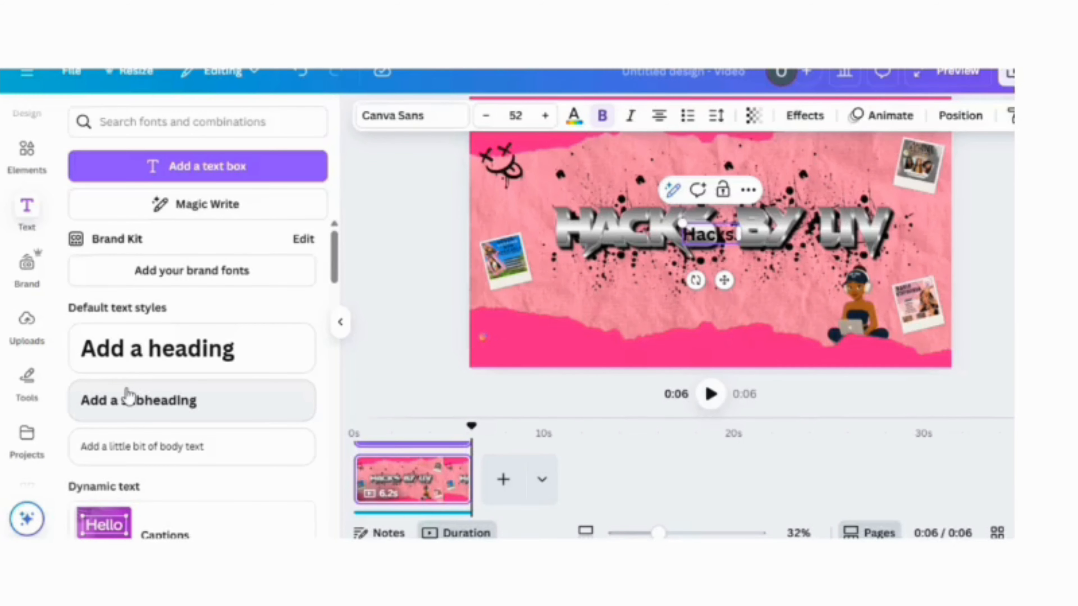
{"action": "type", "text": " by"}
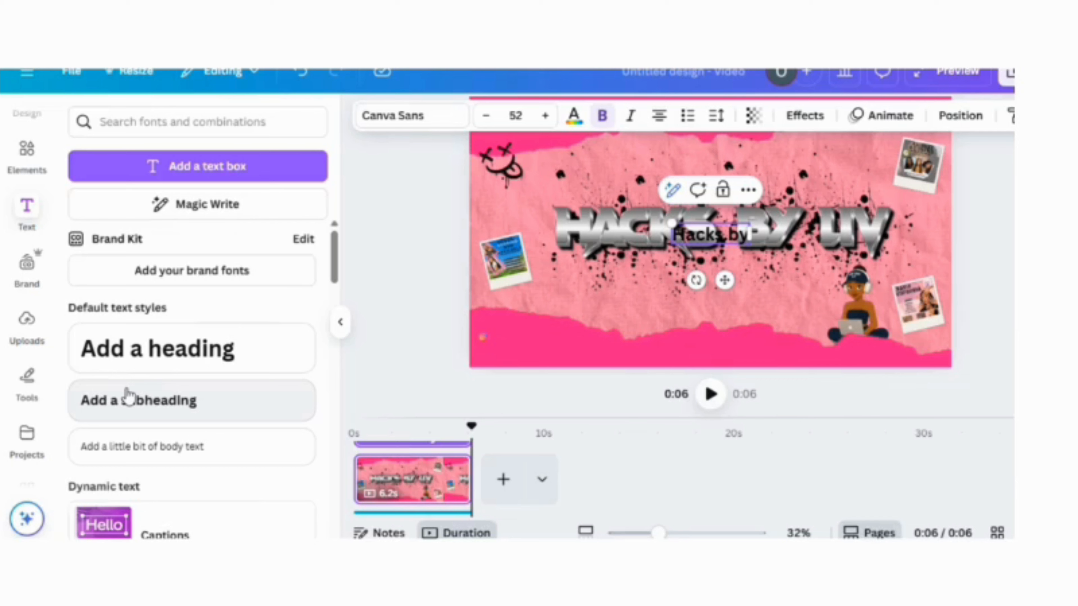
{"action": "type", "text": "liv"}
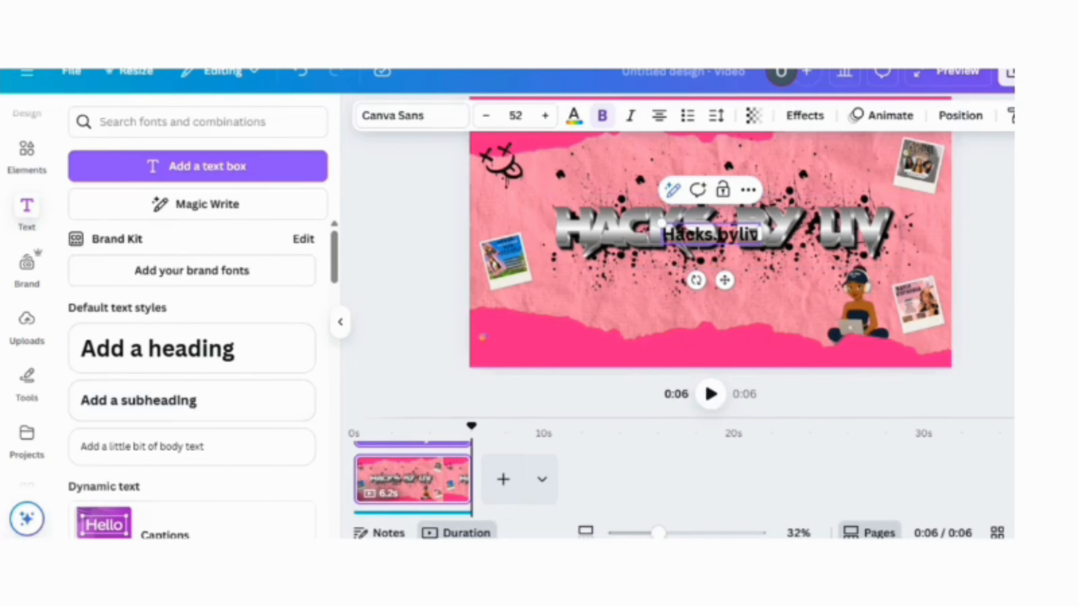
Shrink the "Hacks.byliv" text to size 18.7 and place it directly beside the small Instagram logo.
{"action": "left_click_drag", "start_coordinate": [726, 279], "coordinate": [675, 367]}
{"action": "left_click_drag", "start_coordinate": [613, 312], "coordinate": [728, 333]}
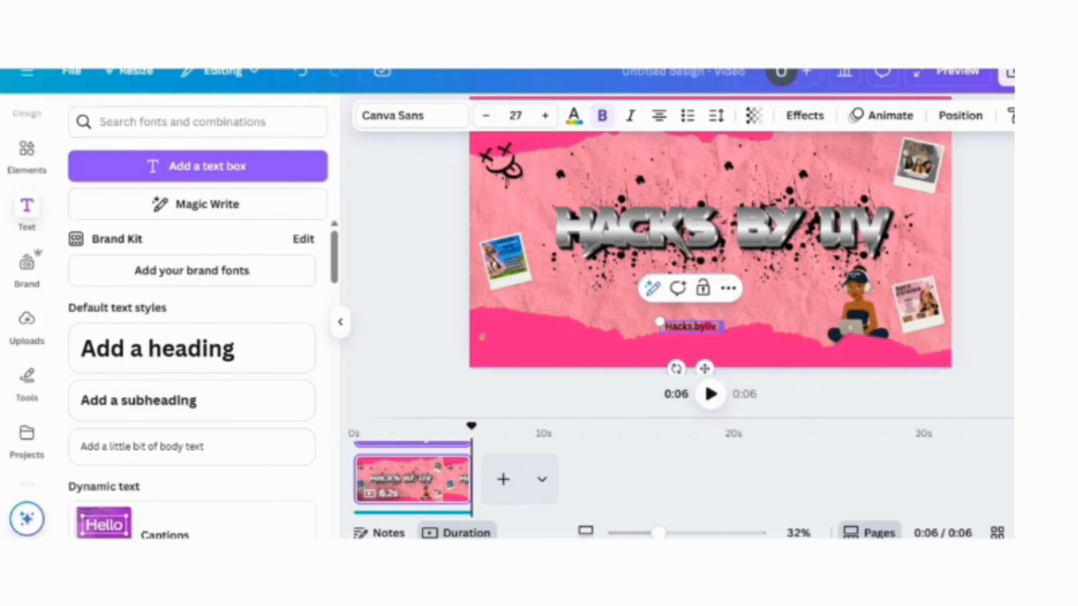
{"action": "left_click_drag", "start_coordinate": [662, 323], "coordinate": [668, 325]}
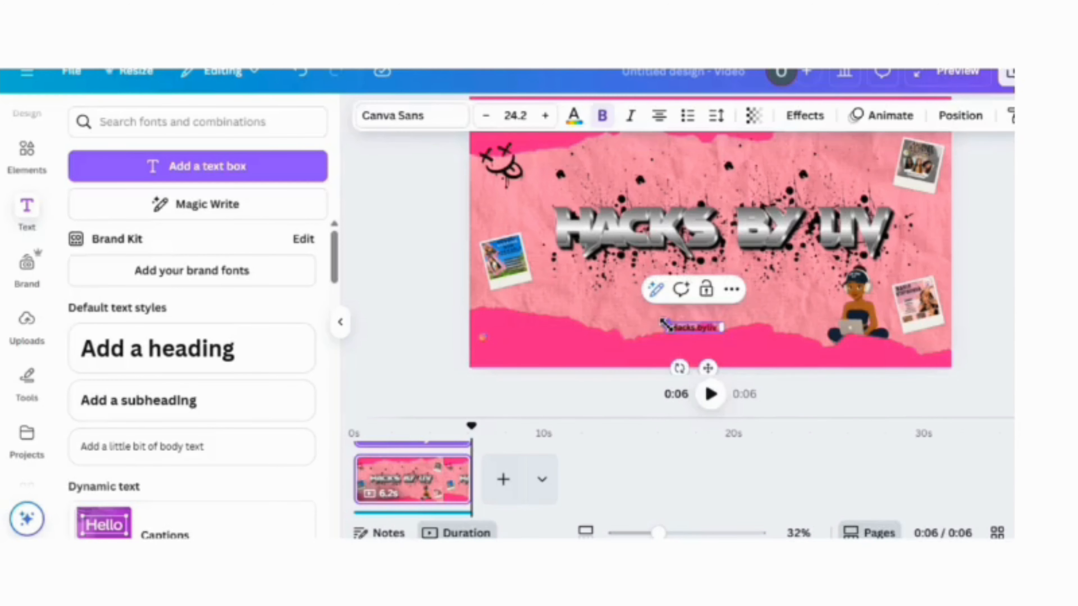
{"action": "left_click_drag", "start_coordinate": [704, 369], "coordinate": [533, 379]}
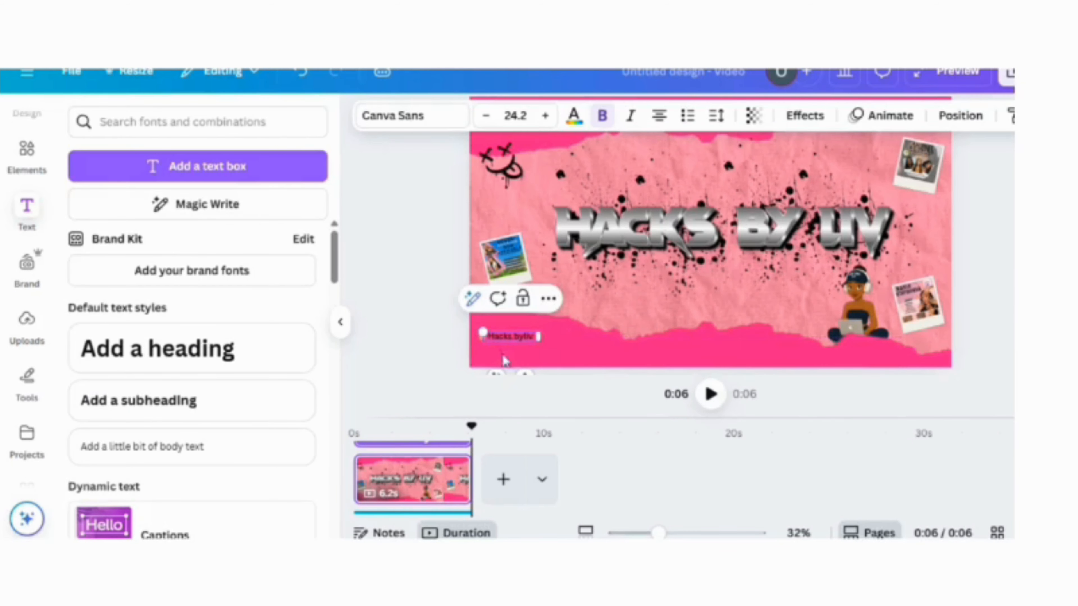
{"action": "left_click_drag", "start_coordinate": [488, 337], "coordinate": [494, 337]}
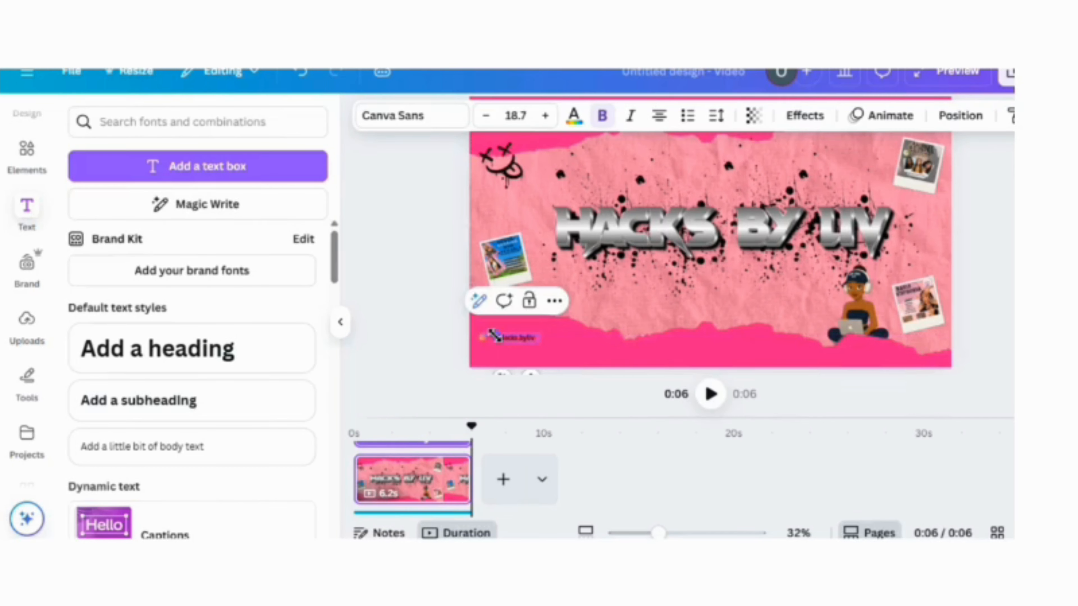
{"action": "mouse_move", "coordinate": [526, 372]}
{"action": "left_mouse_down"}
{"action": "mouse_move", "coordinate": [514, 362]}
{"action": "mouse_move", "coordinate": [520, 373]}
{"action": "left_mouse_up"}
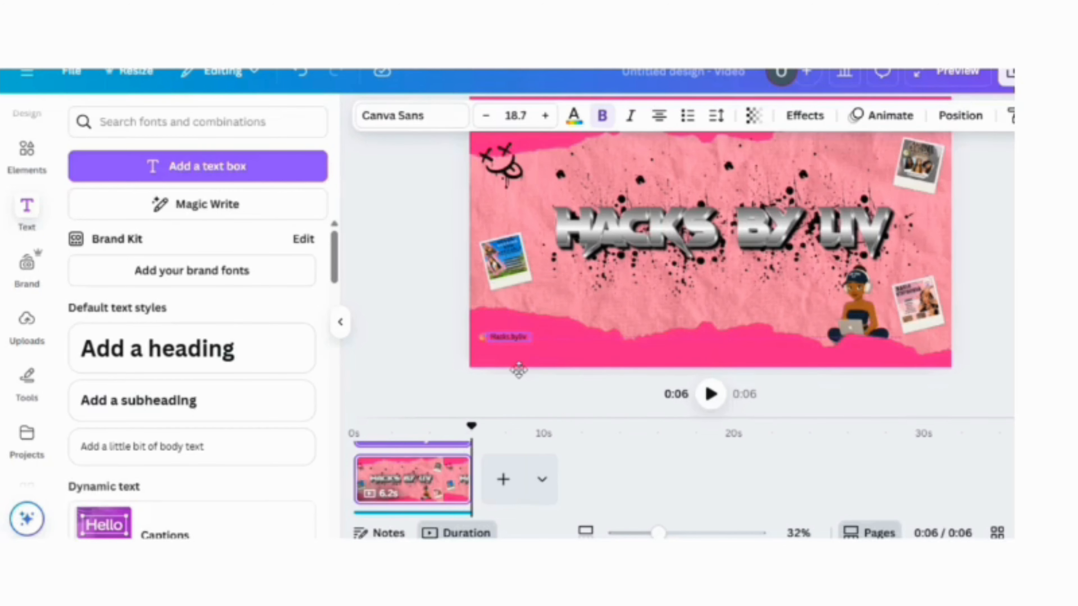
{"action": "left_click_drag", "start_coordinate": [516, 369], "coordinate": [517, 370]}
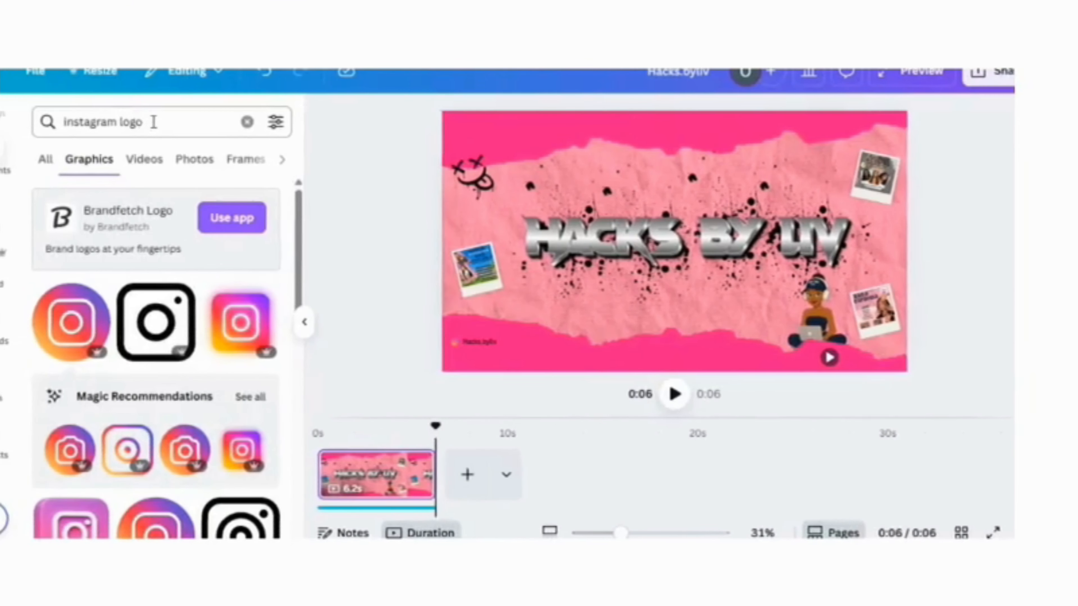
Clear the element search and add a rounded square from the basic shapes.
{"action": "left_click", "coordinate": [161, 122]}
{"action": "key", "text": "BackSpace"}
{"action": "key", "text": "BackSpace"}
{"action": "key", "text": "BackSpace"}
{"action": "key", "text": "BackSpace"}
{"action": "key", "text": "BackSpace"}
{"action": "key", "text": "BackSpace"}
{"action": "key", "text": "BackSpace"}
{"action": "key", "text": "BackSpace"}
{"action": "key", "text": "BackSpace"}
{"action": "key", "text": "BackSpace"}
{"action": "key", "text": "BackSpace"}
{"action": "key", "text": "BackSpace"}
{"action": "key", "text": "BackSpace"}
{"action": "key", "text": "BackSpace"}
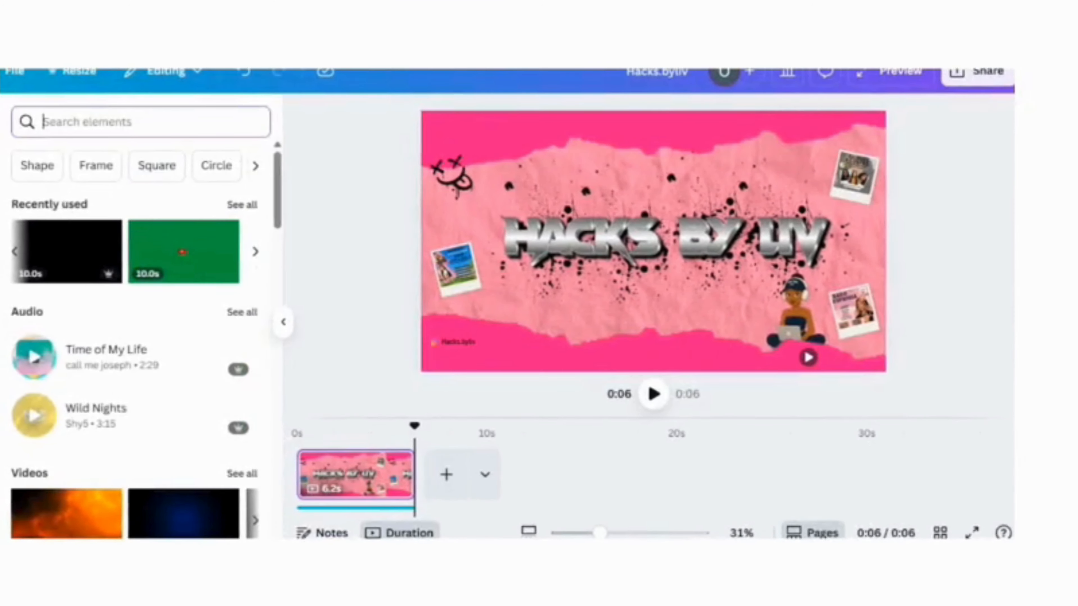
{"action": "scroll", "coordinate": [140, 322], "scroll_direction": "down", "scroll_amount": 1}
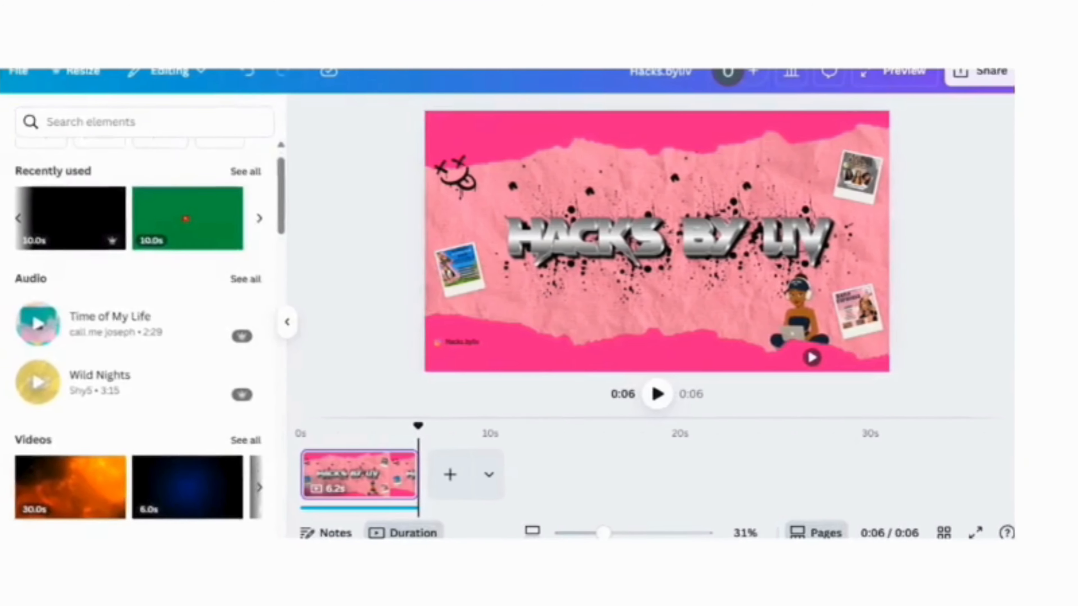
{"action": "scroll", "coordinate": [140, 323], "scroll_direction": "down", "scroll_amount": 10}
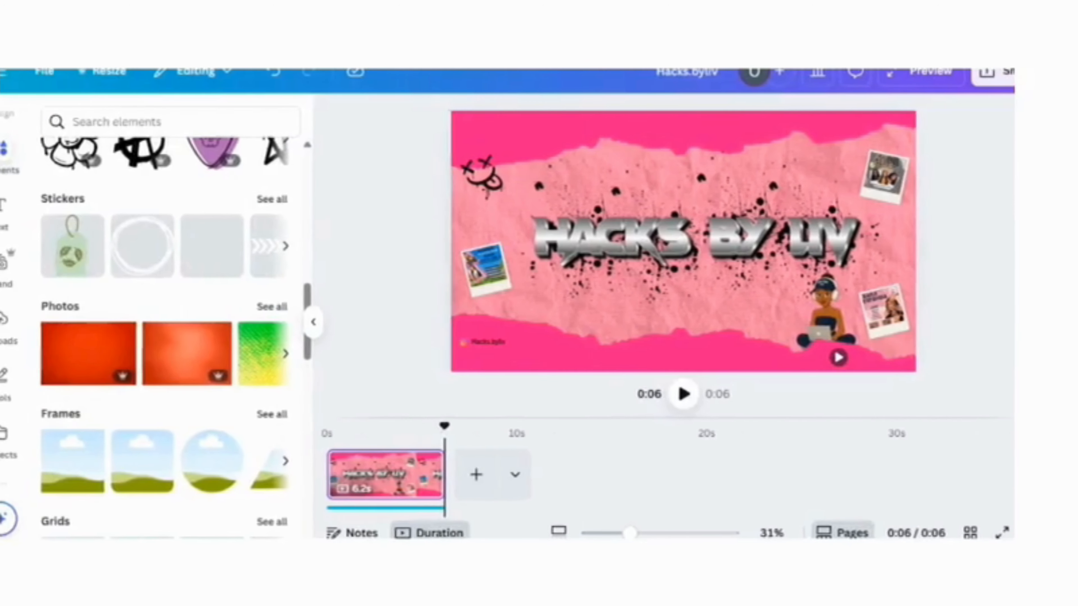
{"action": "scroll", "coordinate": [109, 437], "scroll_direction": "down", "scroll_amount": 6}
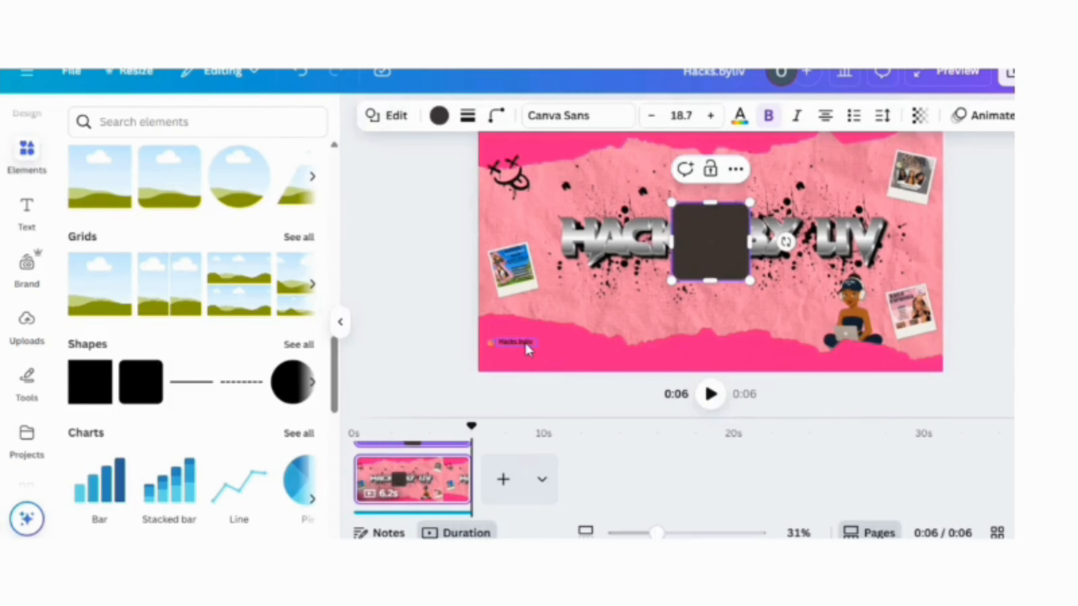
Reshape the rounded square into a long thin bar and place it behind the Instagram logo and handle.
{"action": "left_click_drag", "start_coordinate": [685, 258], "coordinate": [653, 326]}
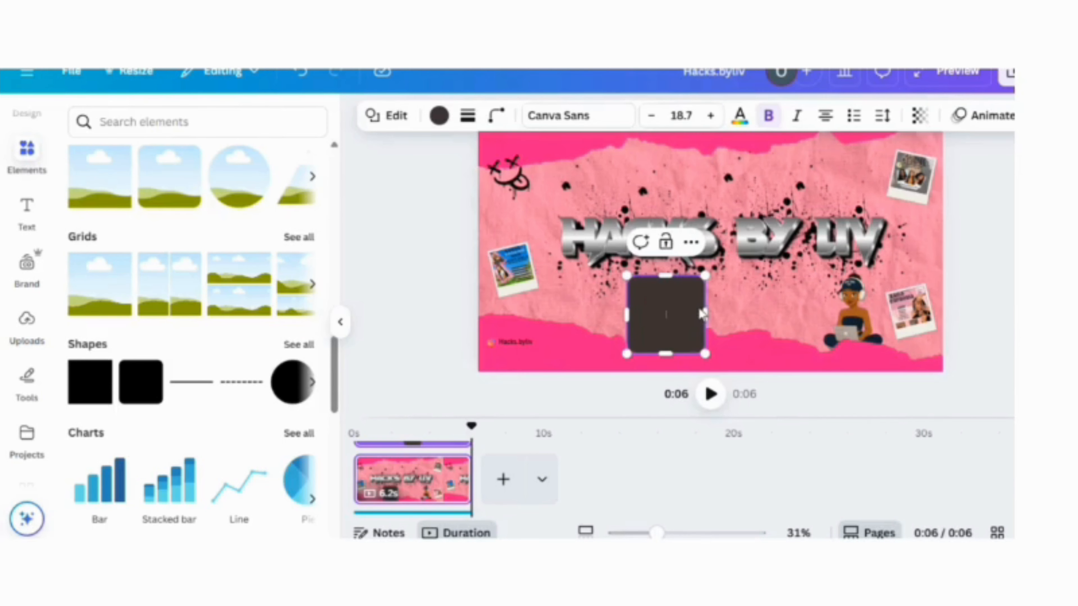
{"action": "left_click_drag", "start_coordinate": [706, 315], "coordinate": [759, 315]}
{"action": "left_click_drag", "start_coordinate": [702, 297], "coordinate": [708, 343]}
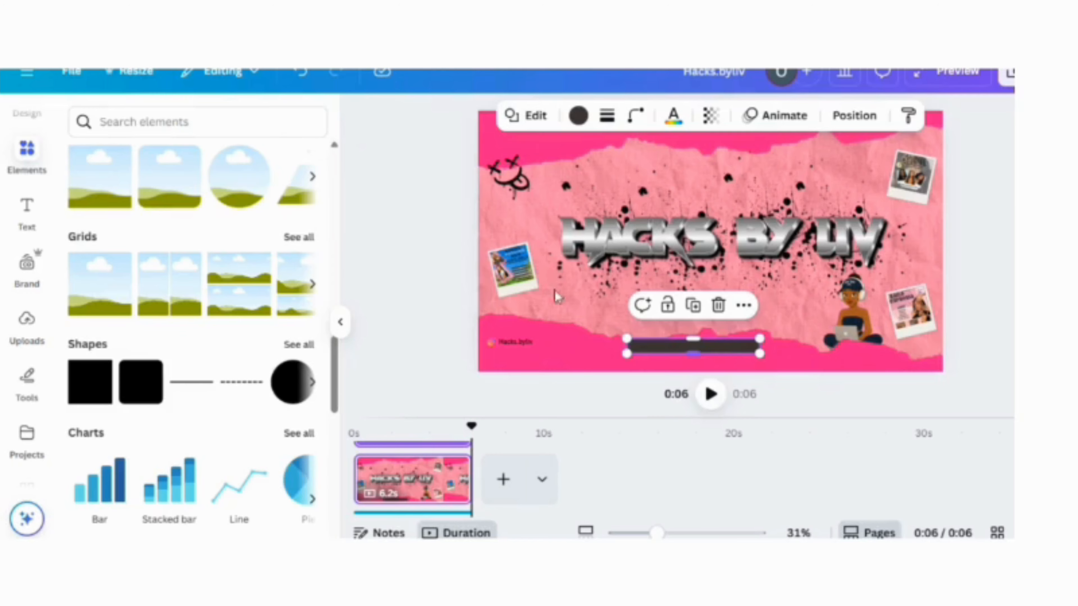
{"action": "left_click", "coordinate": [453, 293]}
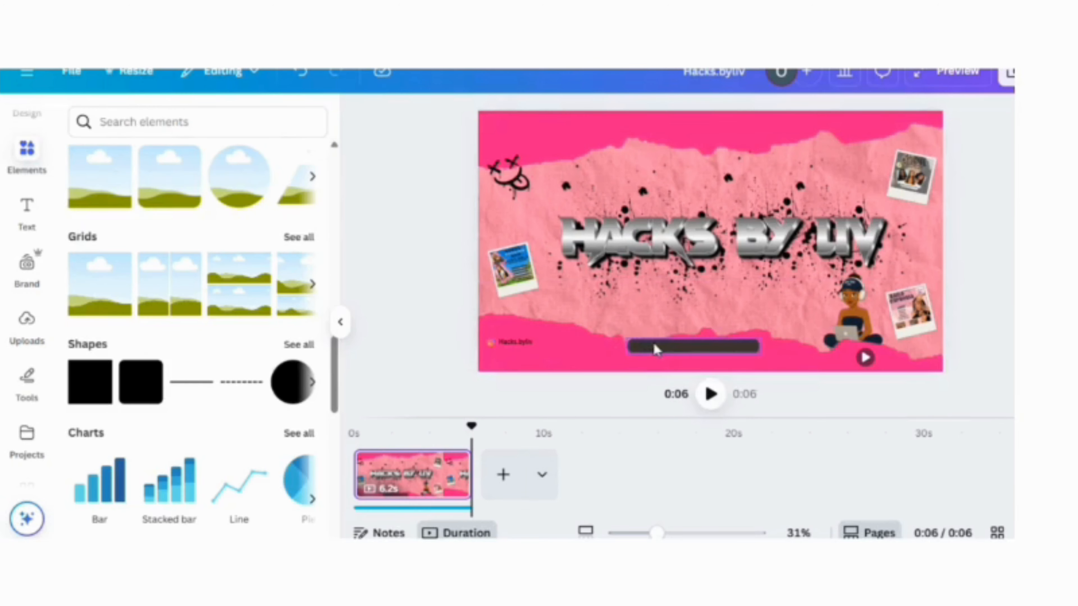
{"action": "left_click_drag", "start_coordinate": [558, 348], "coordinate": [509, 337]}
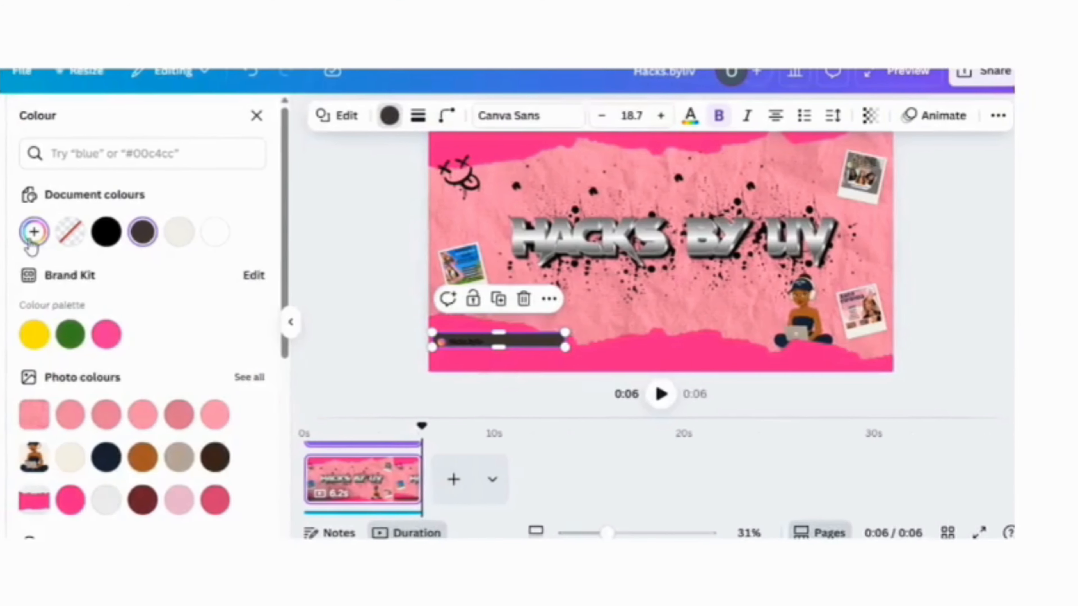
Recolour the bar white (#FFFFFF) and shorten it to fit the Instagram logo and handle.
{"action": "left_click", "coordinate": [27, 237]}
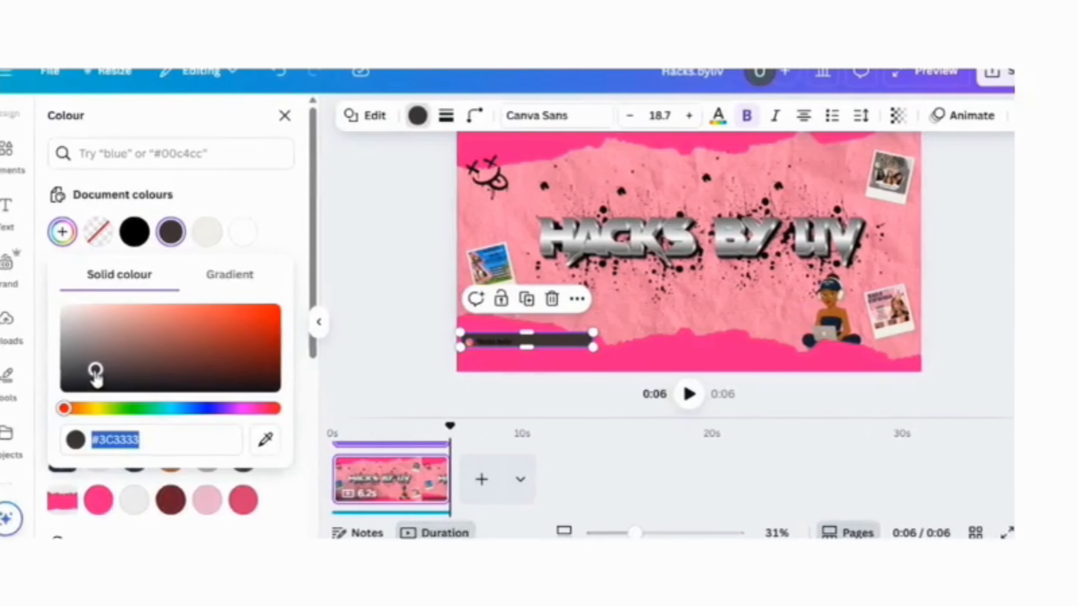
{"action": "left_click_drag", "start_coordinate": [87, 369], "coordinate": [80, 305]}
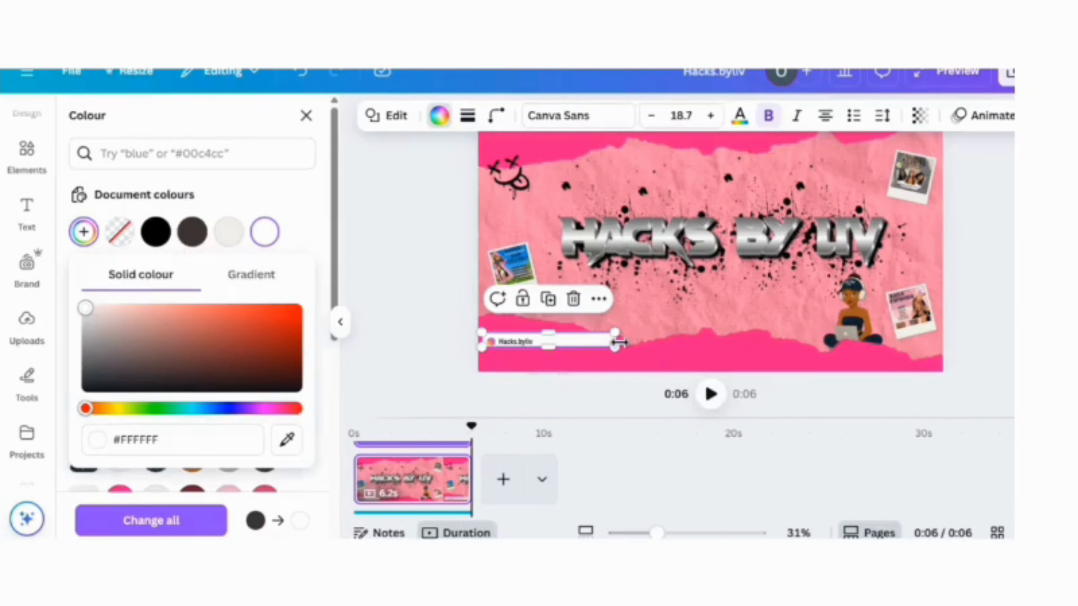
{"action": "left_click_drag", "start_coordinate": [619, 343], "coordinate": [544, 340]}
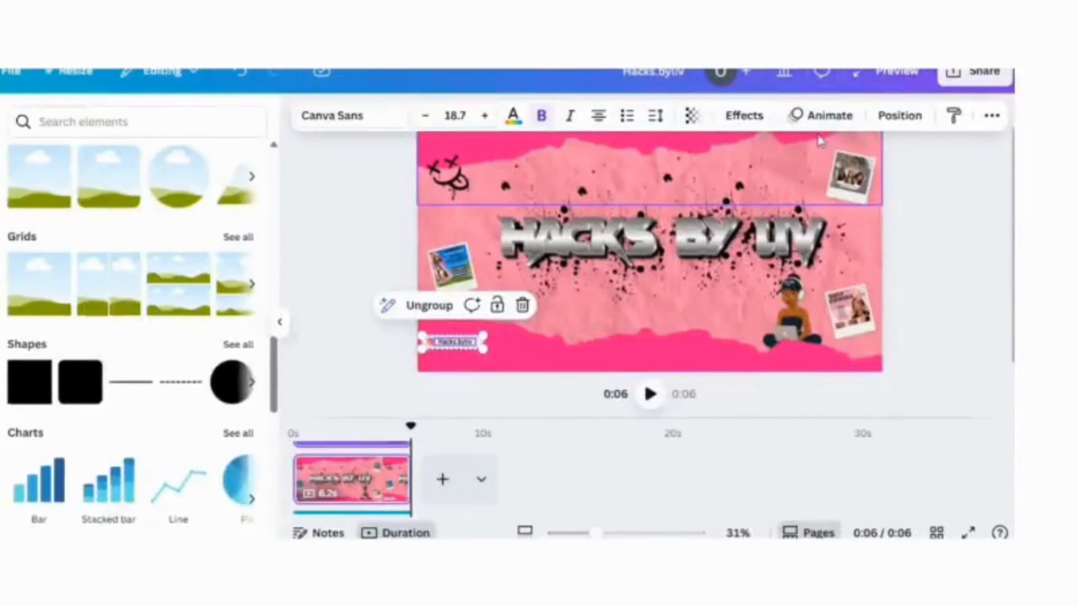
Apply the Typewriter animation to the "Hacks.byliv" text in the grouped Instagram label.
{"action": "left_click", "coordinate": [825, 117]}
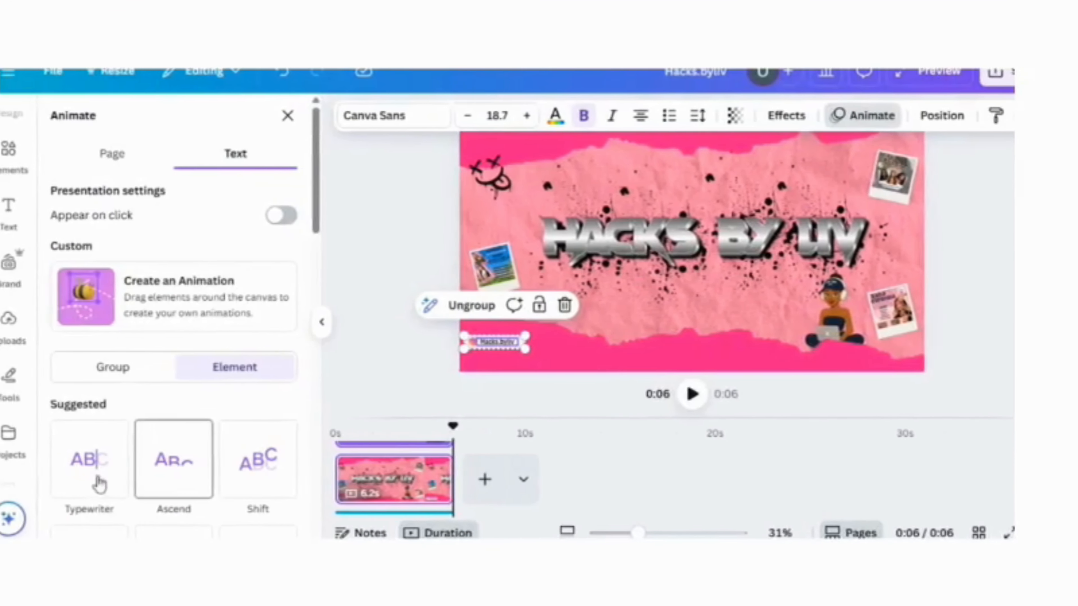
{"action": "left_click", "coordinate": [99, 483]}
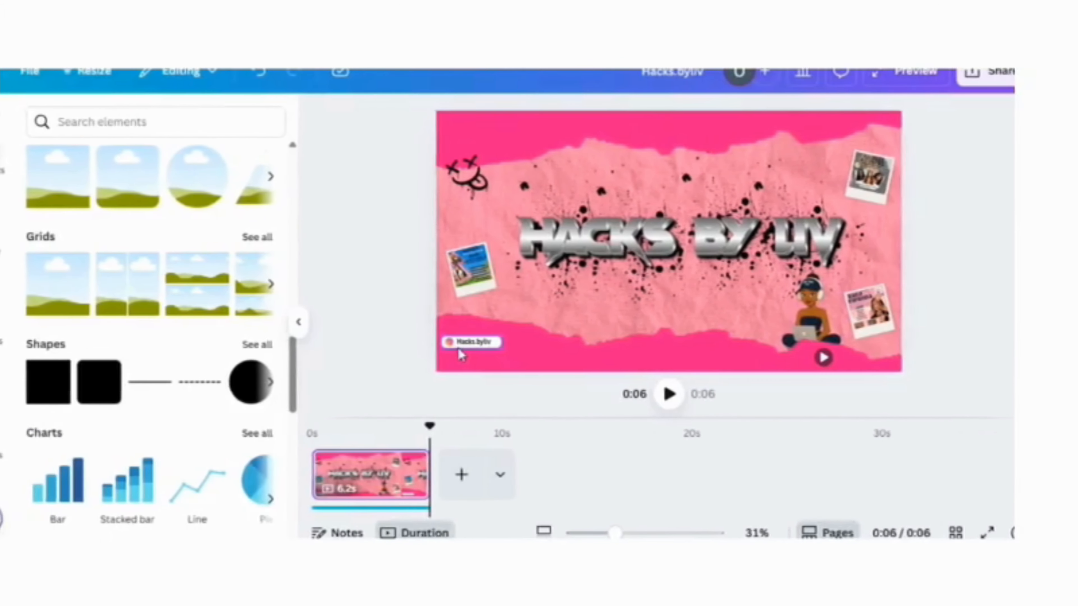
Try the Pan and Fade animations on the Instagram handle text, and slow down the Fade entrance.
{"action": "left_click", "coordinate": [468, 346]}
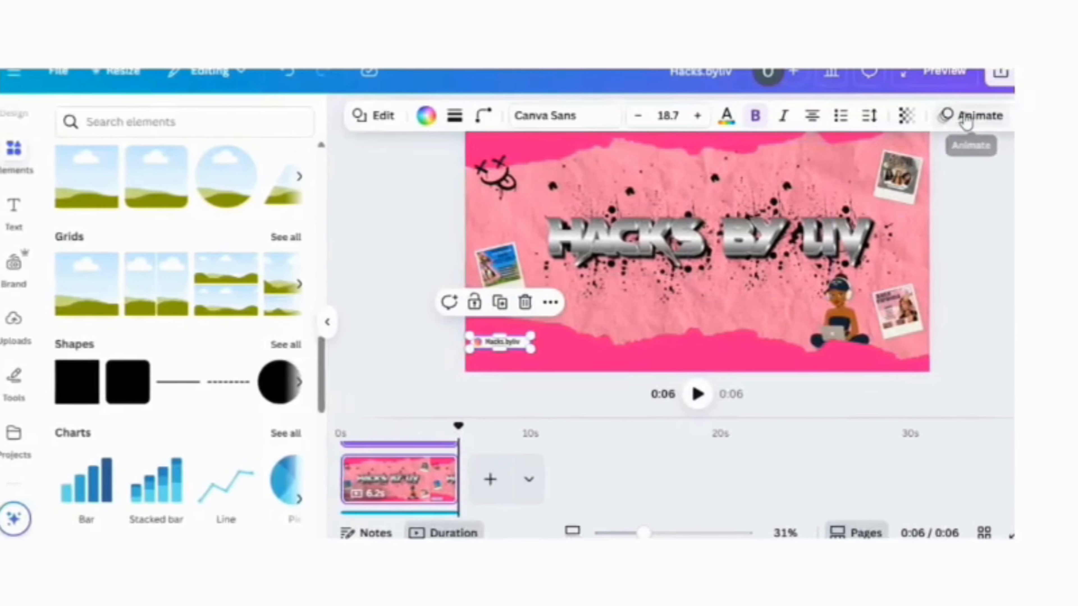
{"action": "left_click", "coordinate": [971, 118]}
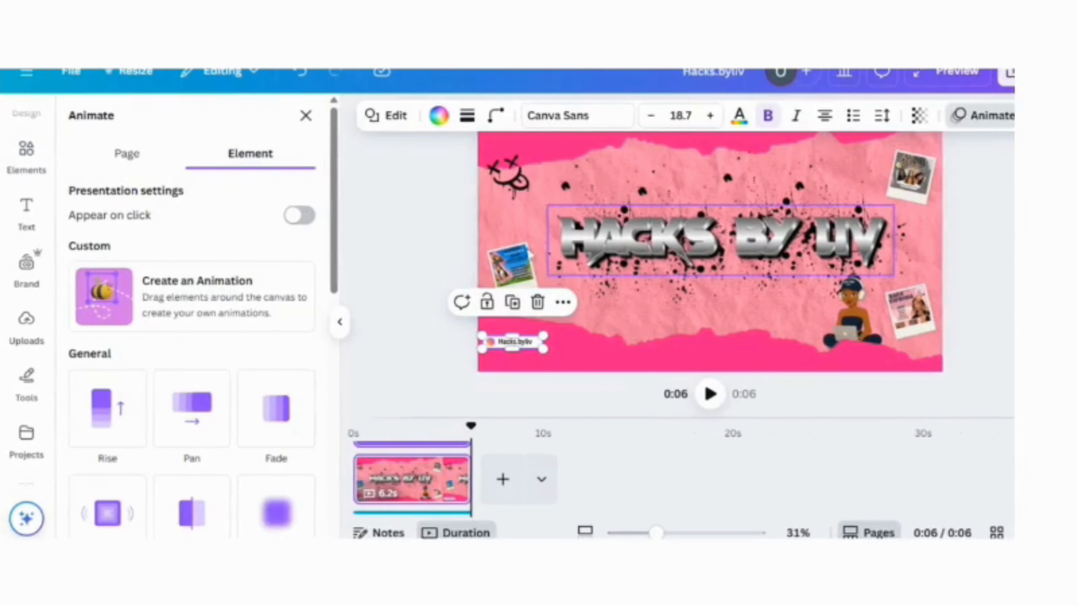
{"action": "left_click", "coordinate": [193, 404]}
{"action": "scroll", "coordinate": [98, 431], "scroll_direction": "down", "scroll_amount": 3}
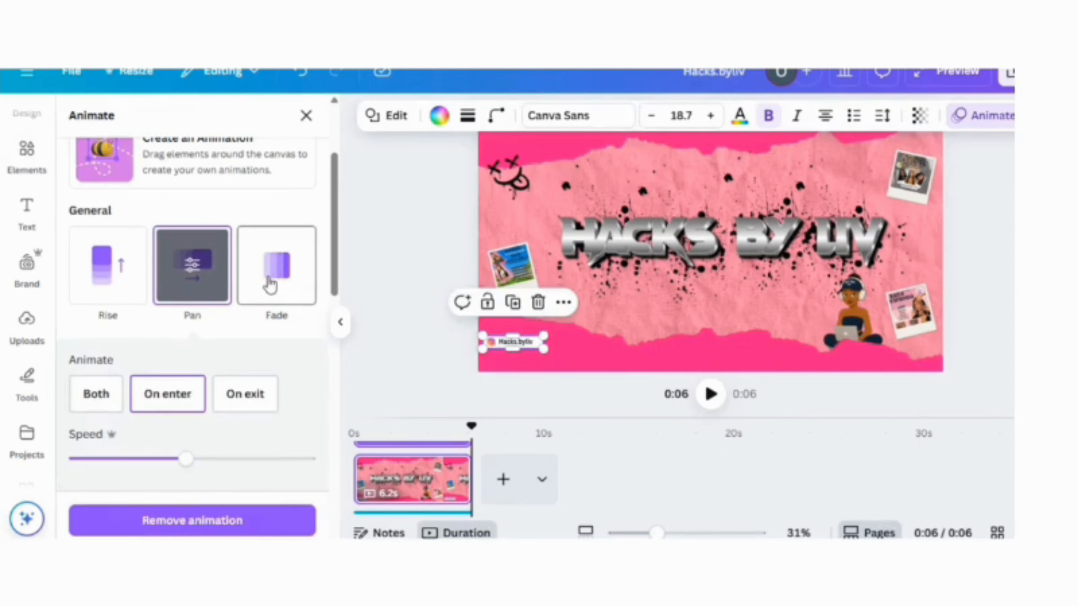
{"action": "left_click", "coordinate": [270, 284]}
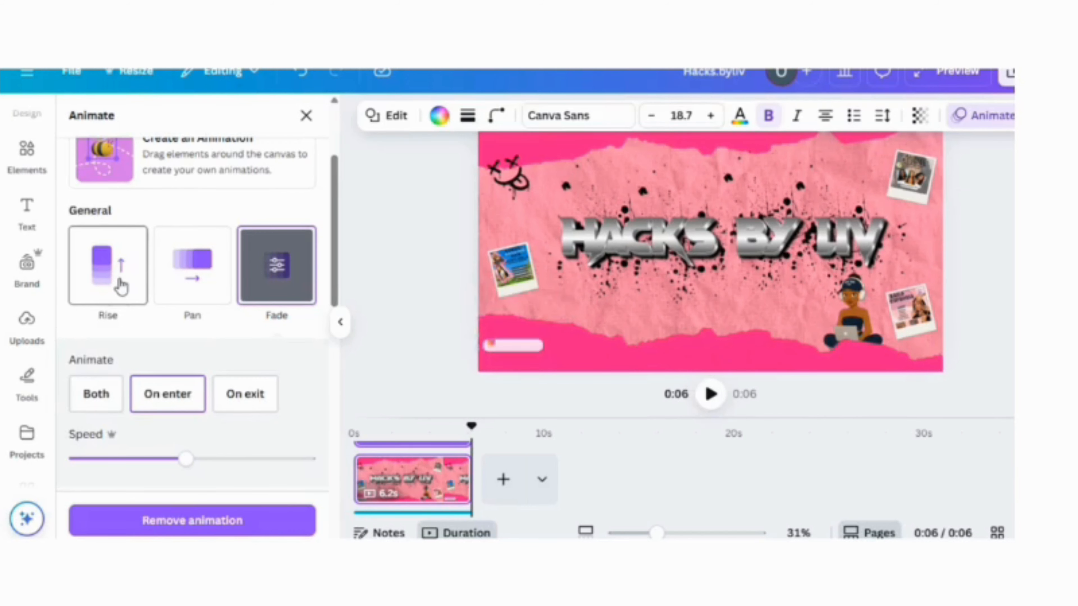
{"action": "left_click_drag", "start_coordinate": [184, 464], "coordinate": [114, 471]}
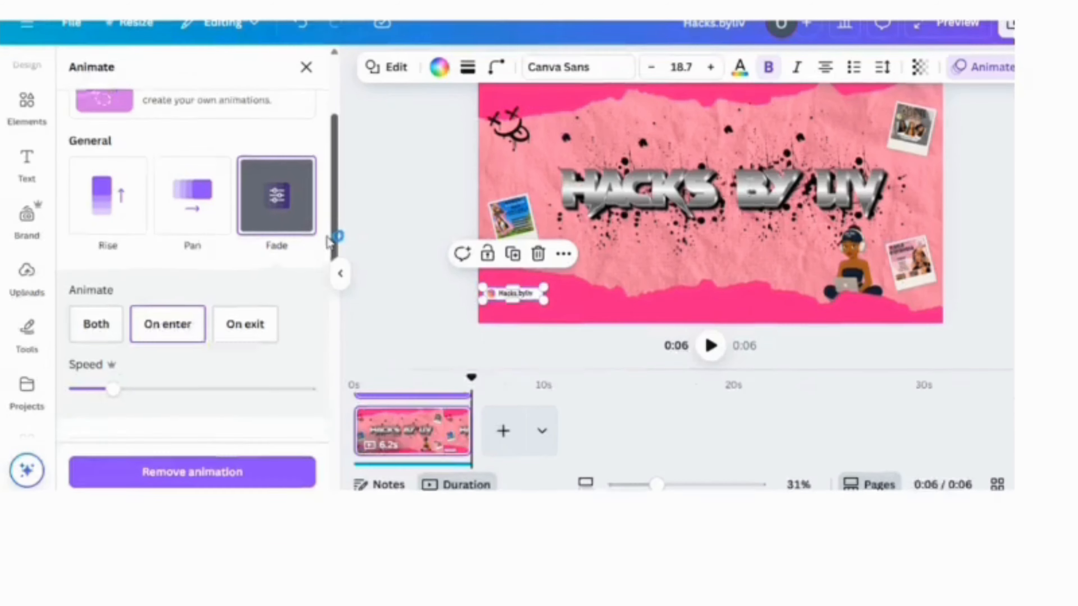
Apply the Tumble entrance animation to the Instagram handle text with a reduced intensity.
{"action": "scroll", "coordinate": [280, 336], "scroll_direction": "down", "scroll_amount": 5}
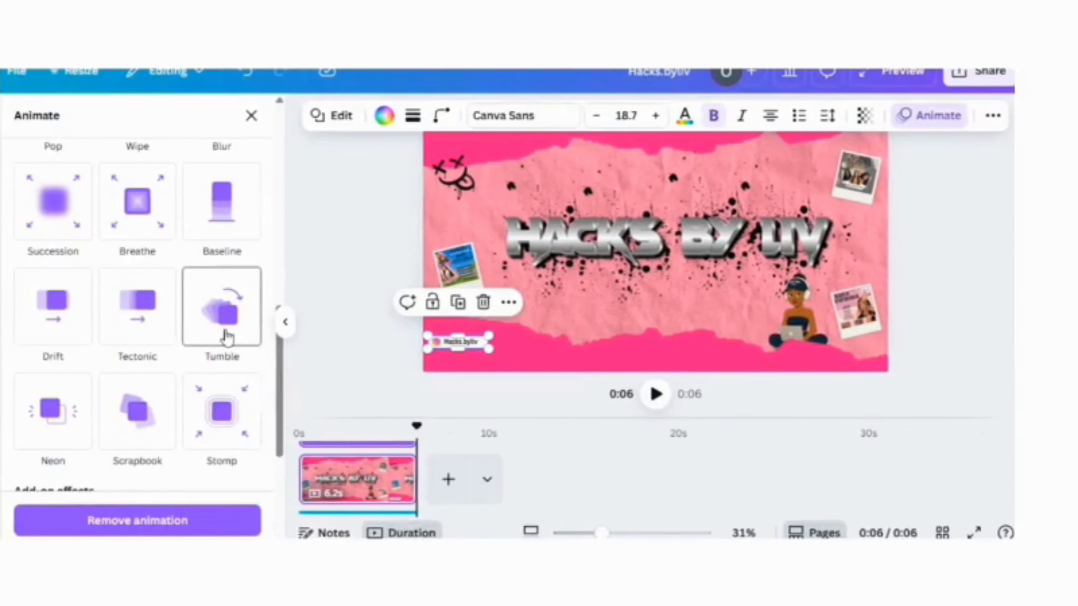
{"action": "left_click", "coordinate": [227, 335]}
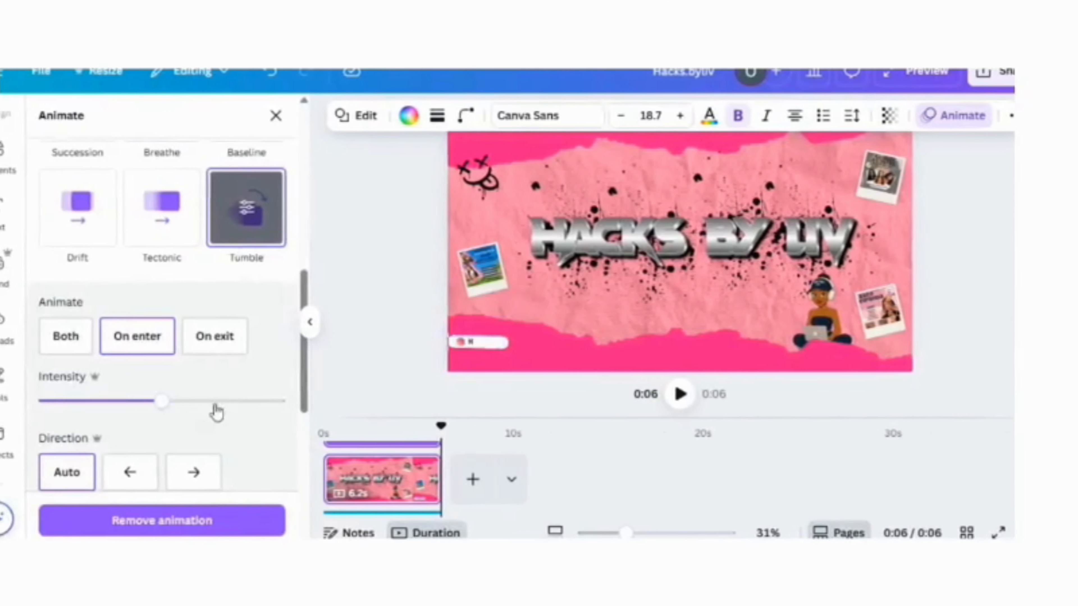
{"action": "left_click_drag", "start_coordinate": [161, 401], "coordinate": [108, 416]}
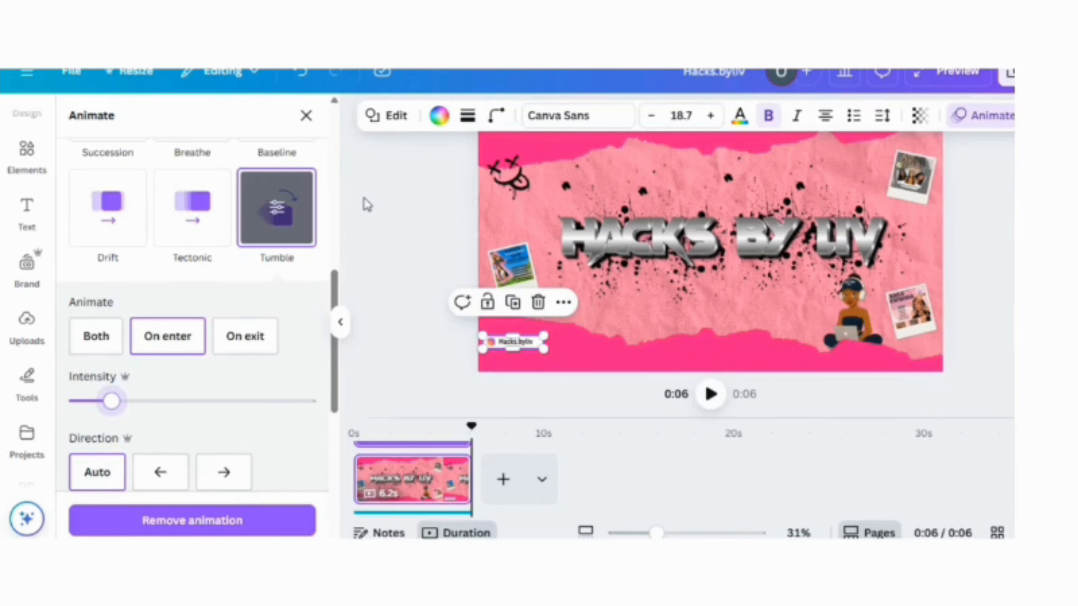
{"action": "left_click", "coordinate": [367, 205]}
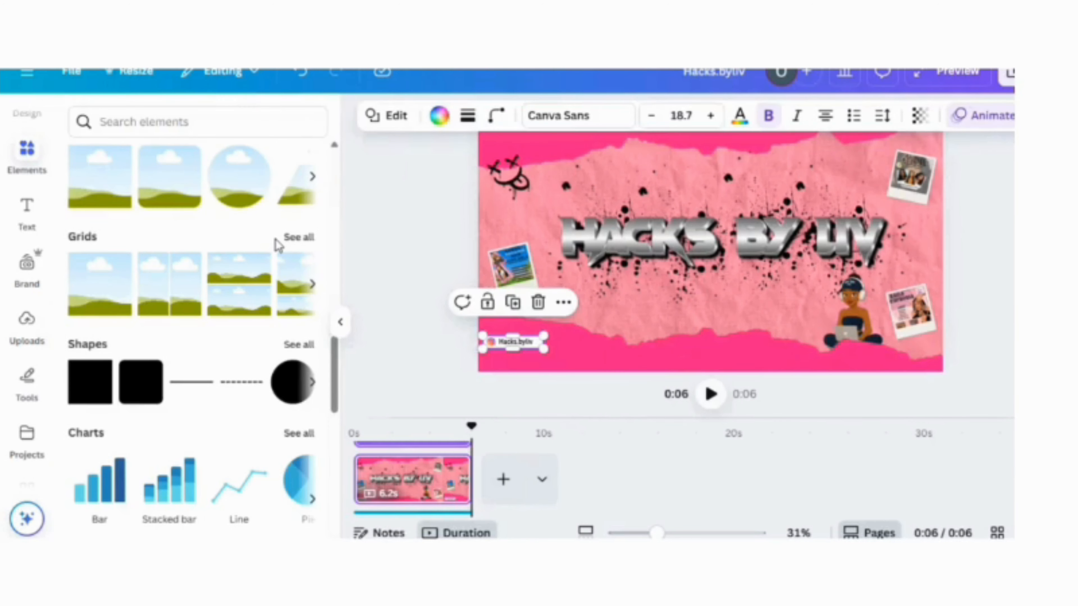
{"action": "left_click", "coordinate": [425, 242]}
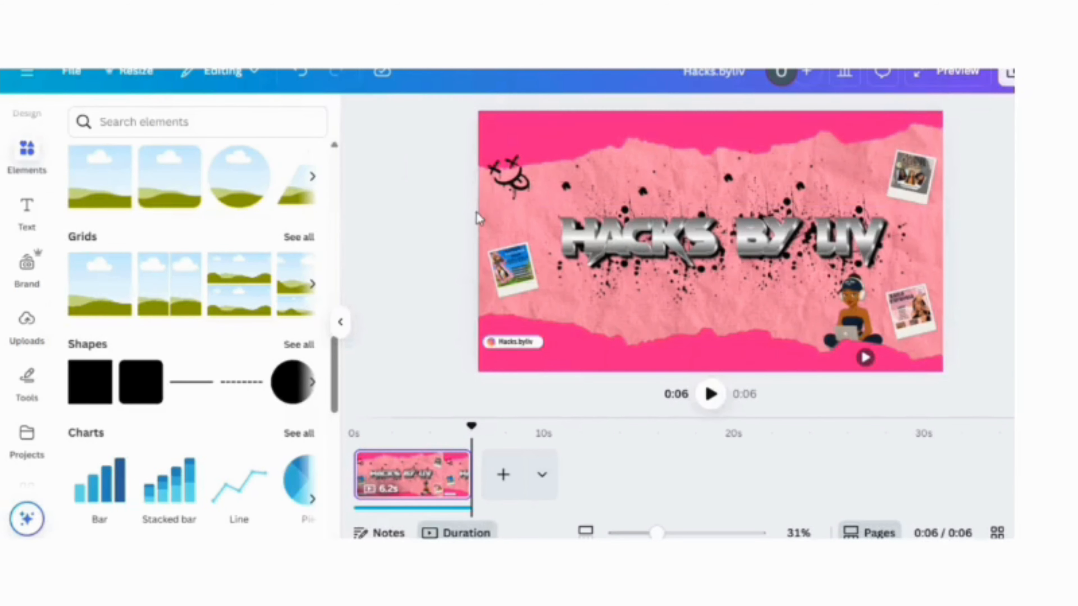
Select the page background and apply the Photo Flow page animation to the whole page.
{"action": "left_click", "coordinate": [484, 233]}
{"action": "left_click", "coordinate": [849, 120]}
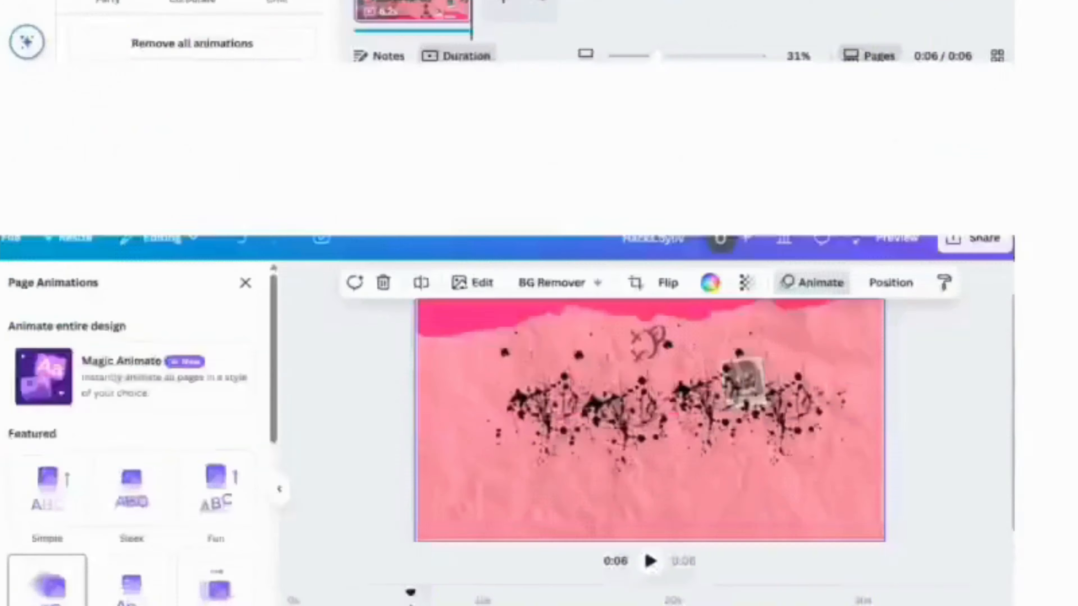
{"action": "left_click", "coordinate": [81, 454]}
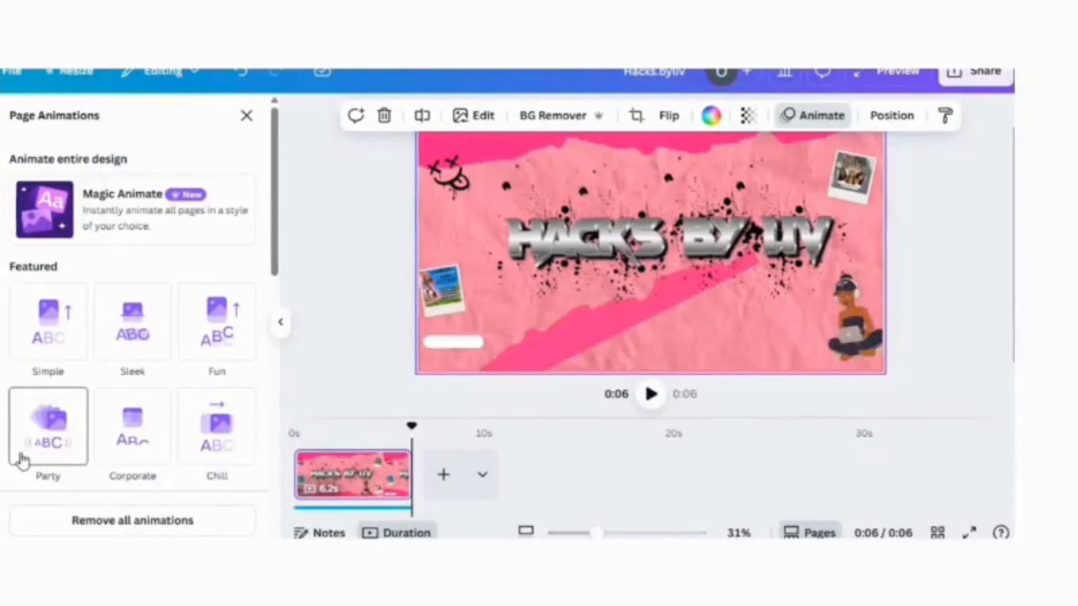
{"action": "left_click", "coordinate": [244, 437]}
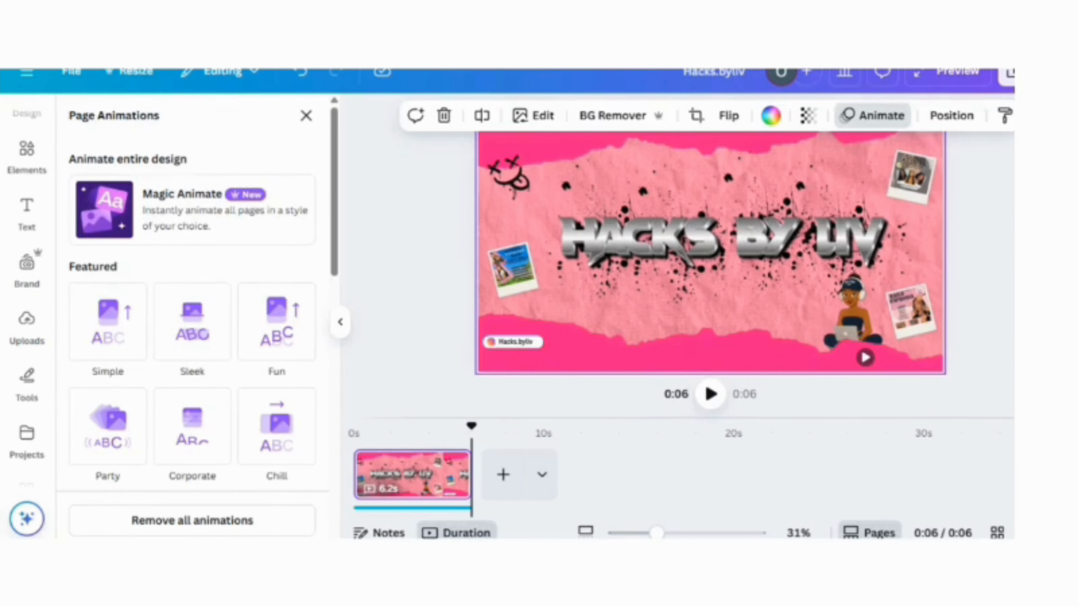
{"action": "scroll", "coordinate": [192, 297], "scroll_direction": "down", "scroll_amount": 7}
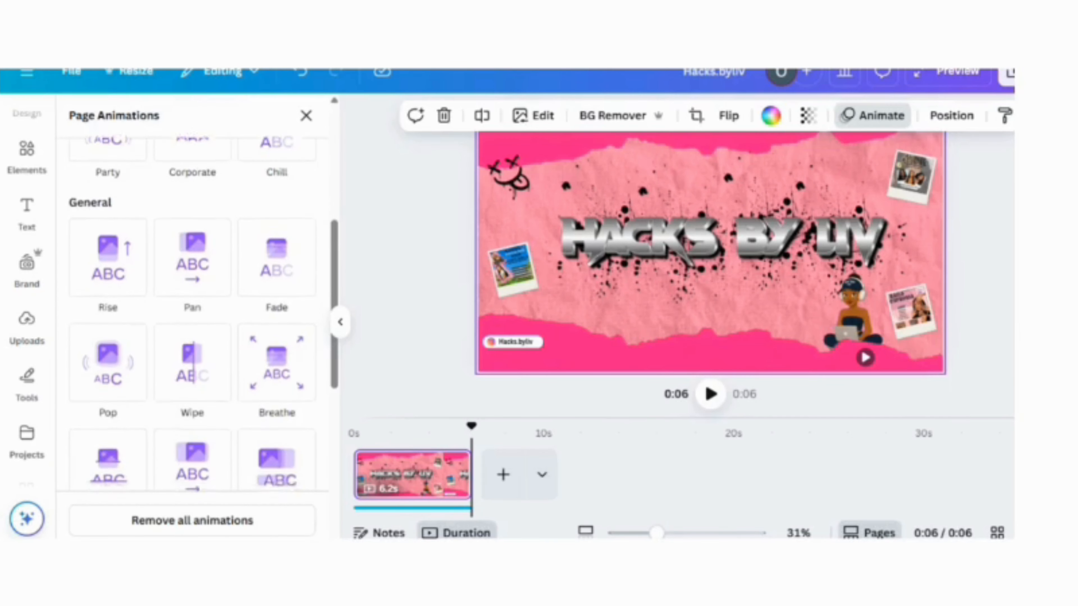
{"action": "scroll", "coordinate": [175, 369], "scroll_direction": "down", "scroll_amount": 1}
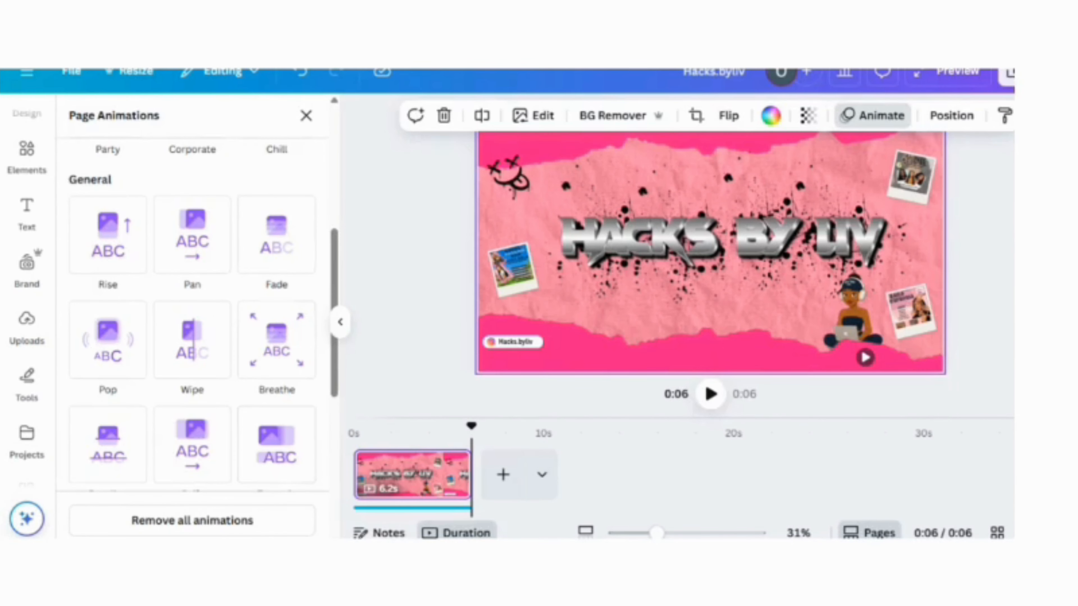
{"action": "scroll", "coordinate": [192, 314], "scroll_direction": "down", "scroll_amount": 5}
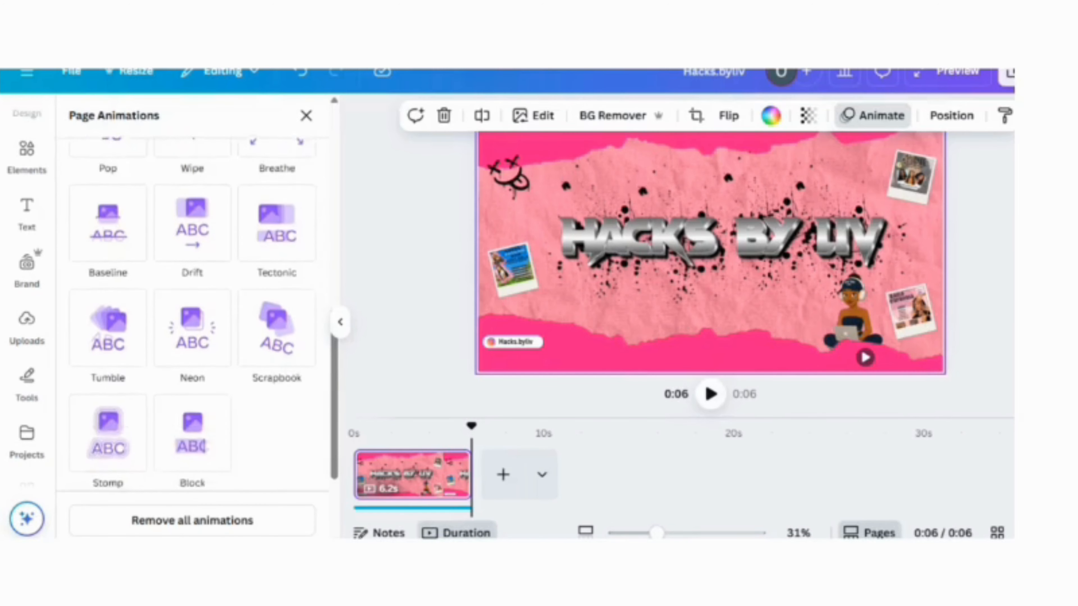
{"action": "scroll", "coordinate": [192, 314], "scroll_direction": "down", "scroll_amount": 2}
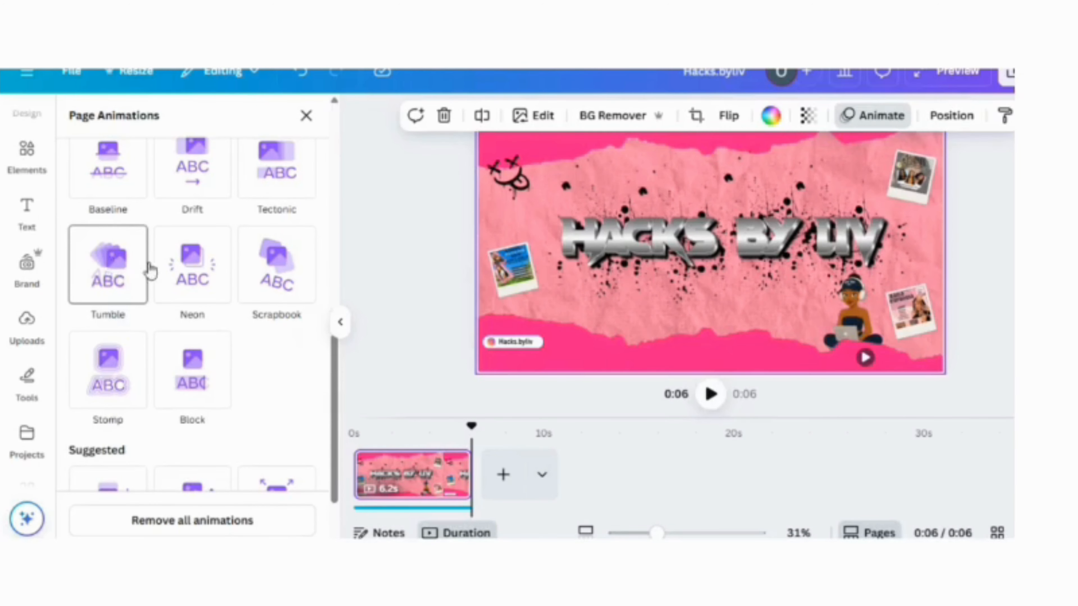
{"action": "scroll", "coordinate": [140, 361], "scroll_direction": "down", "scroll_amount": 3}
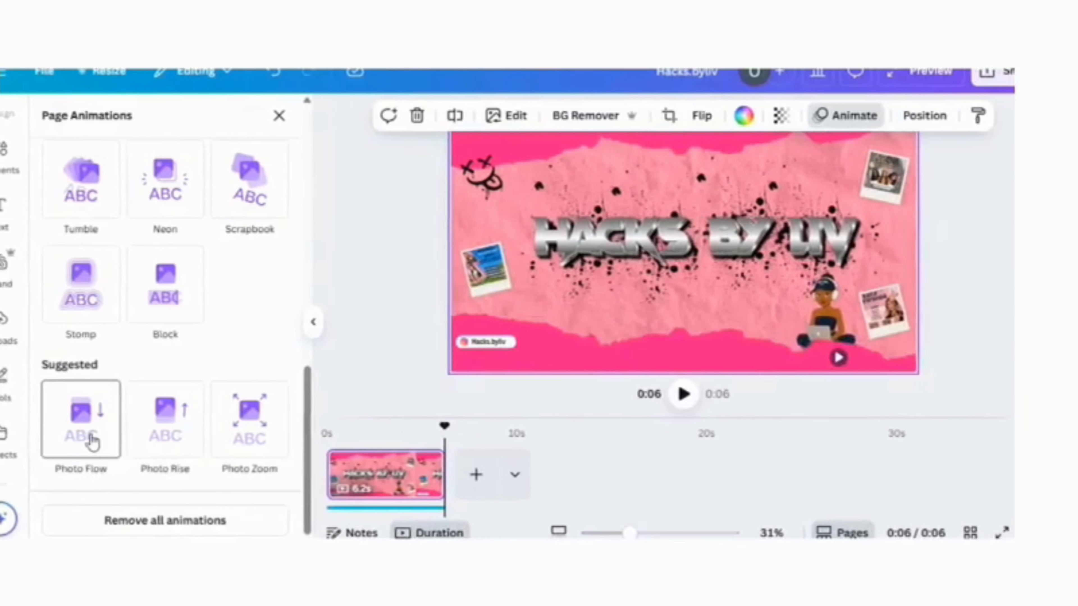
{"action": "left_click", "coordinate": [93, 442]}
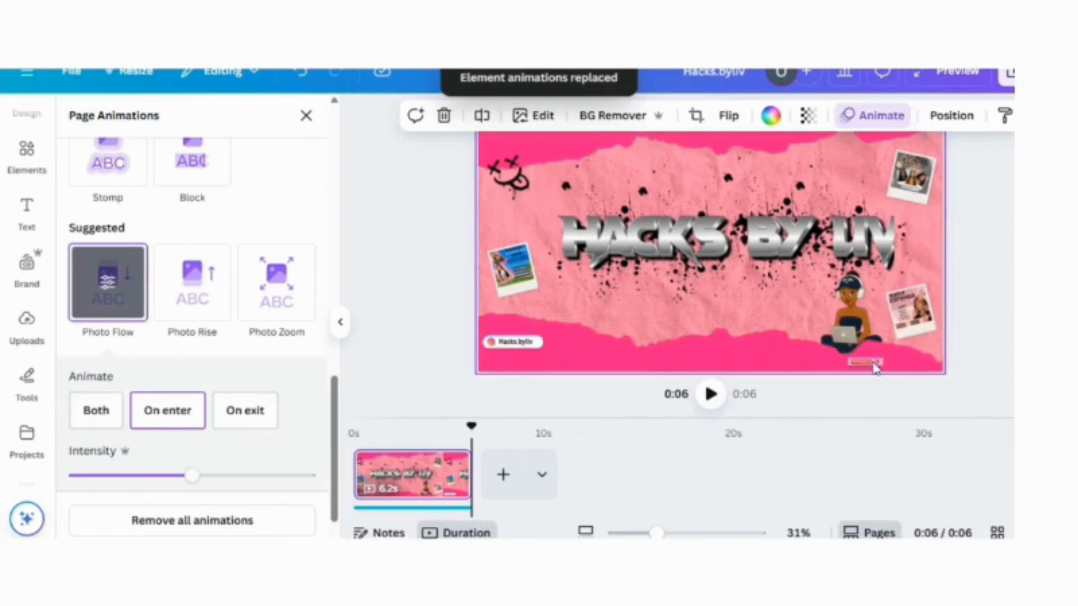
Move the subscribe clip directly beneath the Instagram label and lower its Photo Flow animation intensity.
{"action": "left_click", "coordinate": [864, 360]}
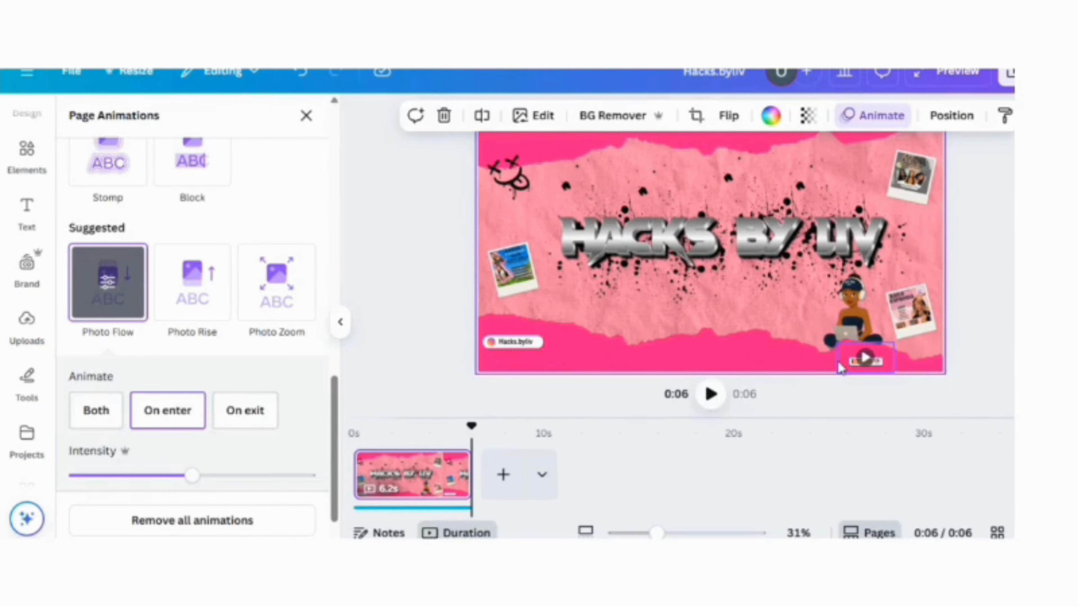
{"action": "left_click_drag", "start_coordinate": [841, 368], "coordinate": [558, 354]}
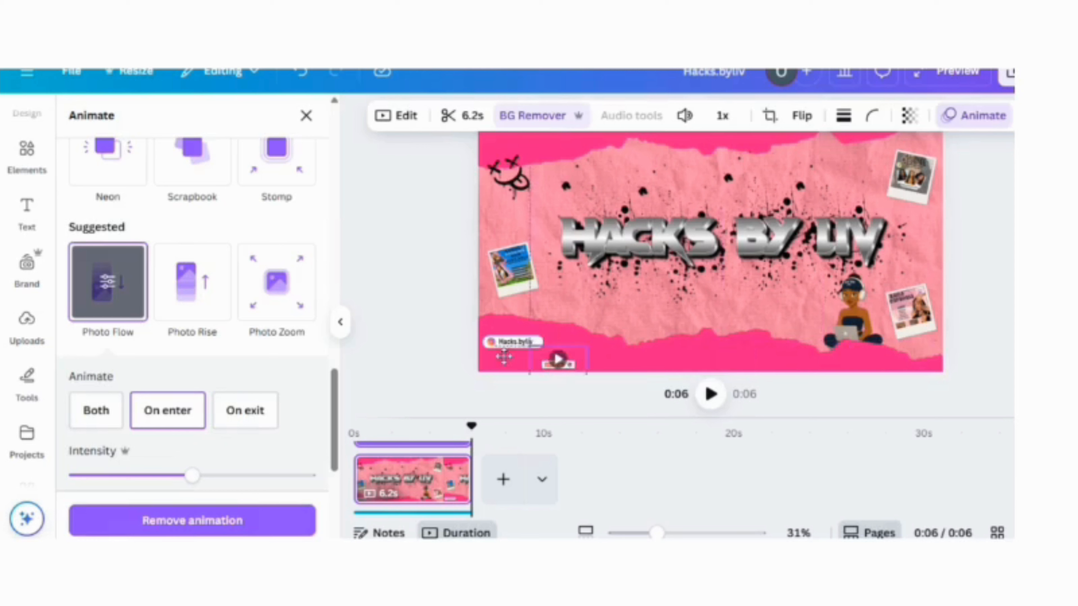
{"action": "mouse_move", "coordinate": [486, 351]}
{"action": "left_mouse_down"}
{"action": "mouse_move", "coordinate": [467, 334]}
{"action": "mouse_move", "coordinate": [488, 355]}
{"action": "left_mouse_up"}
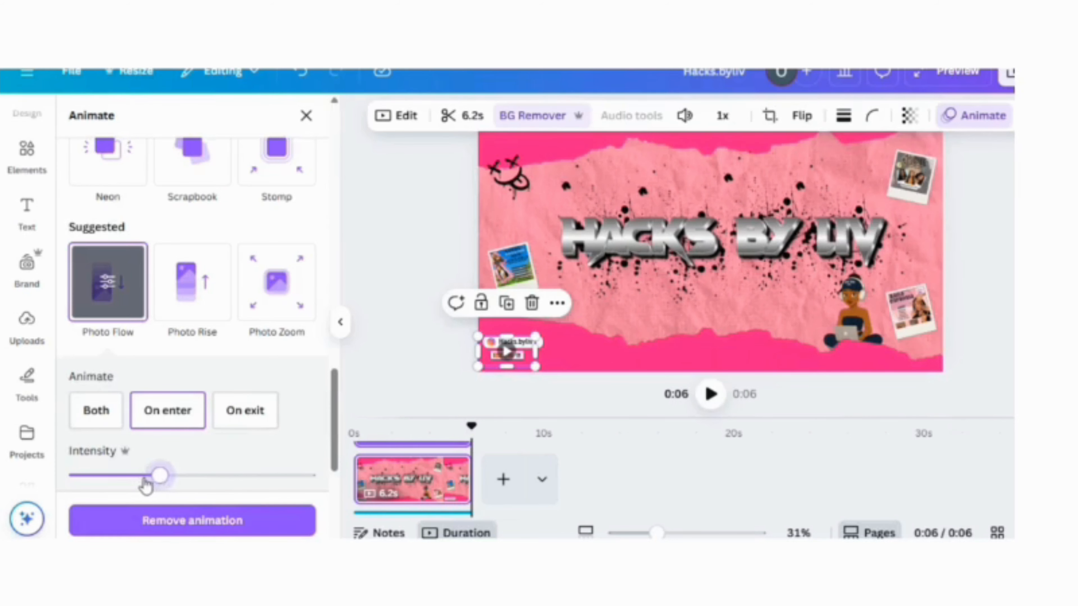
{"action": "left_click_drag", "start_coordinate": [146, 480], "coordinate": [131, 480]}
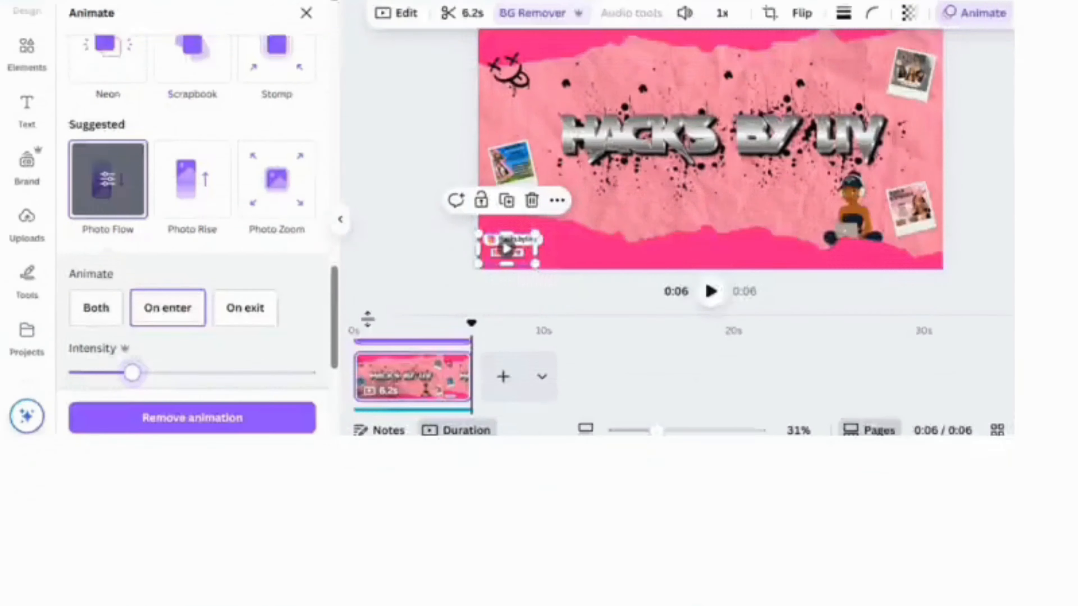
Play the finished intro in the full preview to check its animations.
{"action": "left_click", "coordinate": [711, 395]}
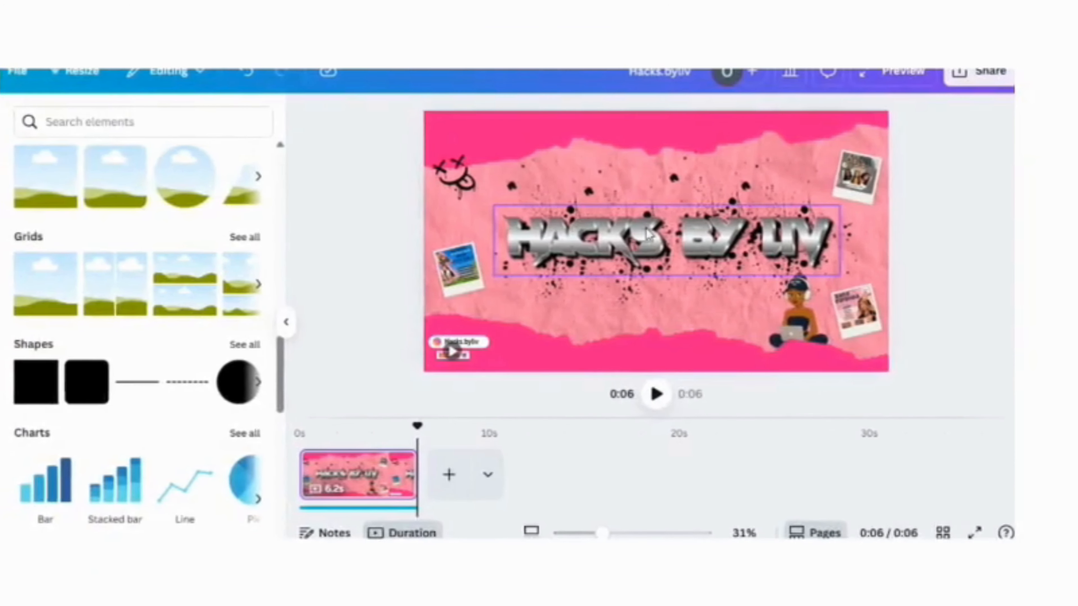
{"action": "left_click", "coordinate": [647, 233]}
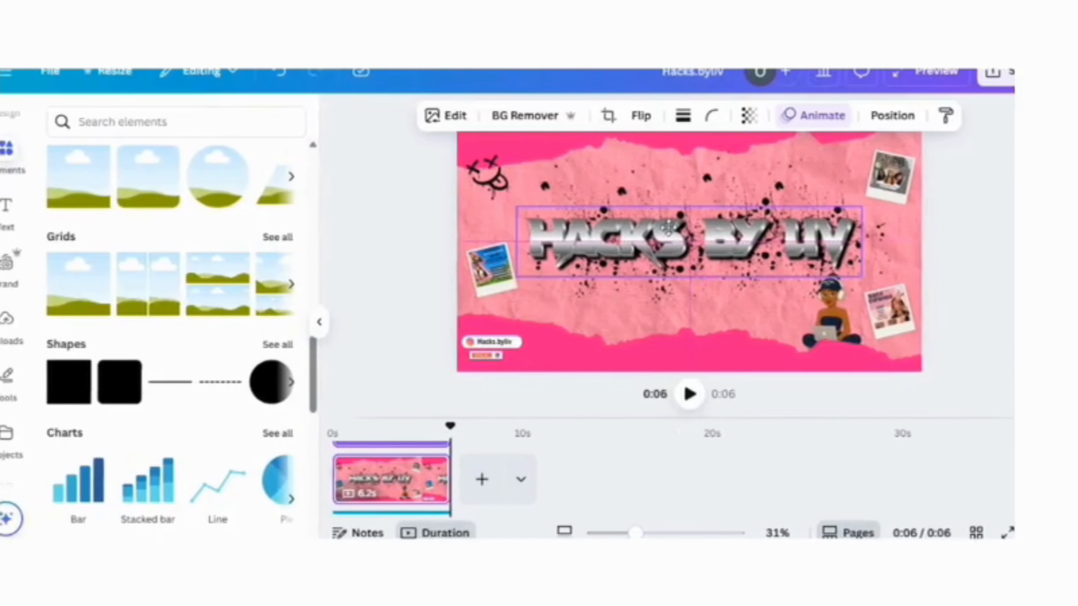
{"action": "left_click", "coordinate": [931, 71]}
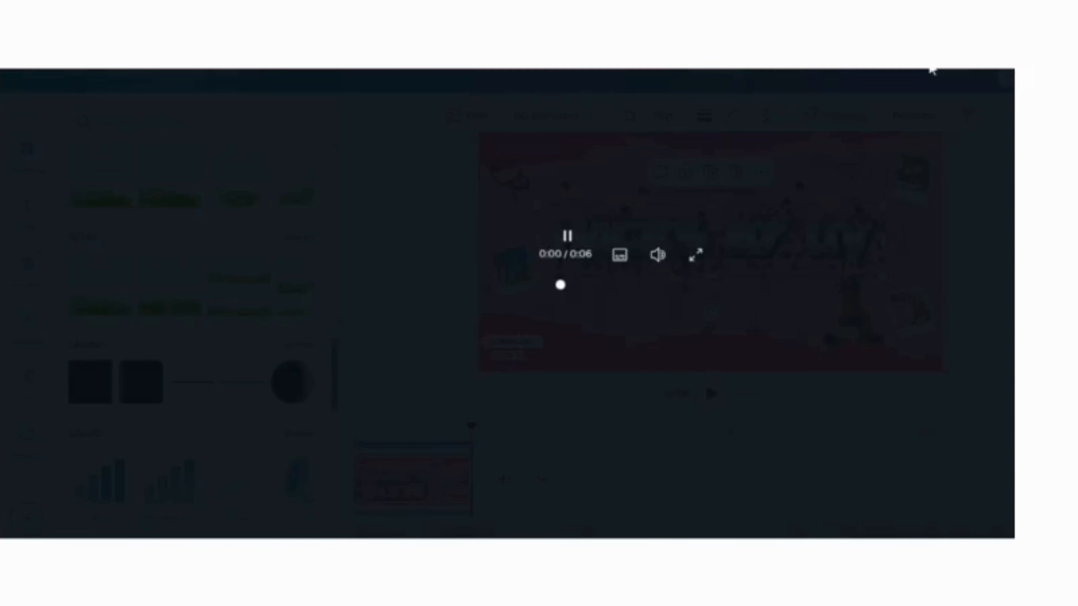